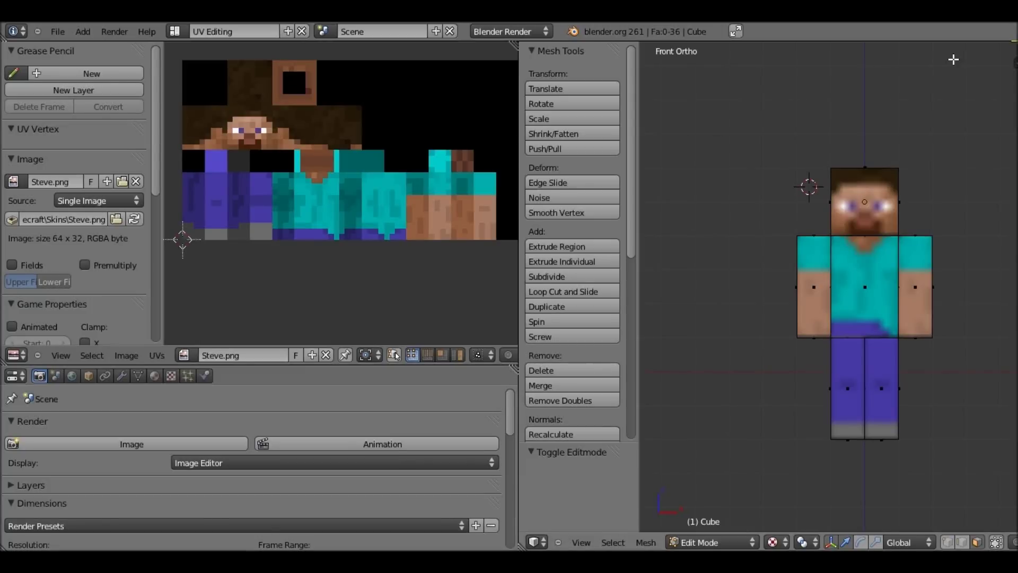
middle_drag(881, 201, 803, 148)
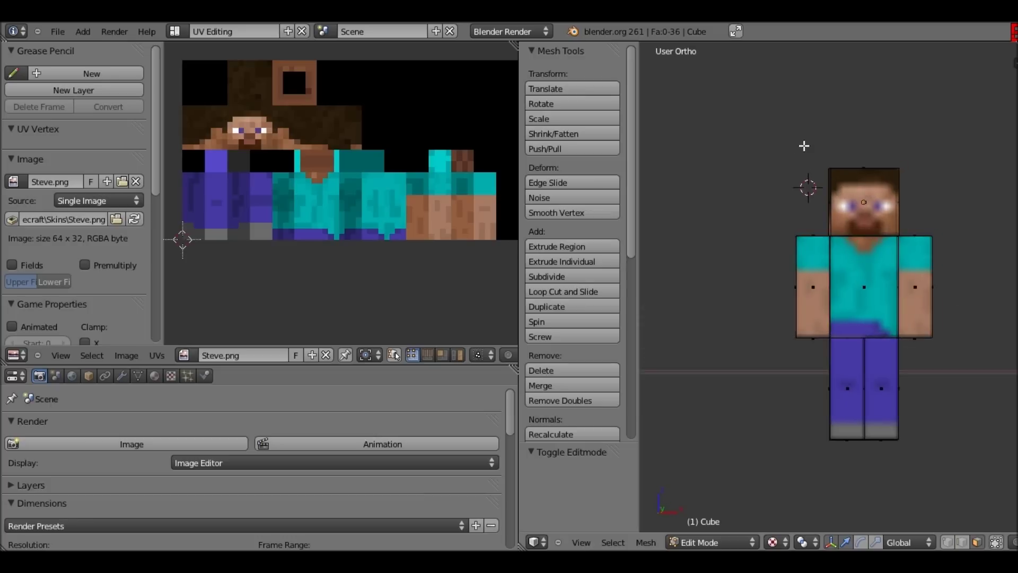
middle_drag(714, 205, 818, 327)
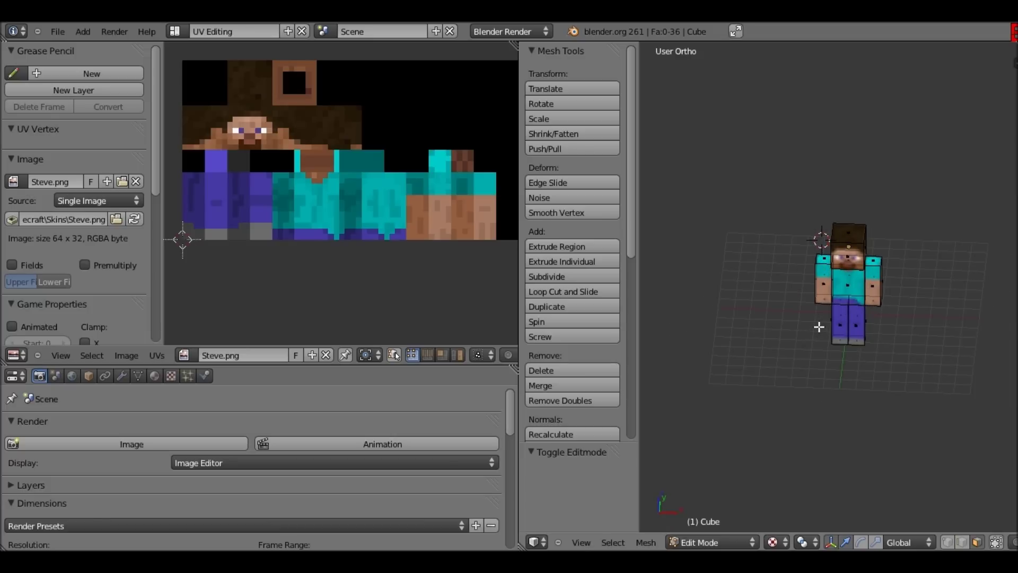
scroll(819, 328, up, 2)
middle_drag(819, 327, 828, 238)
key(KP_1)
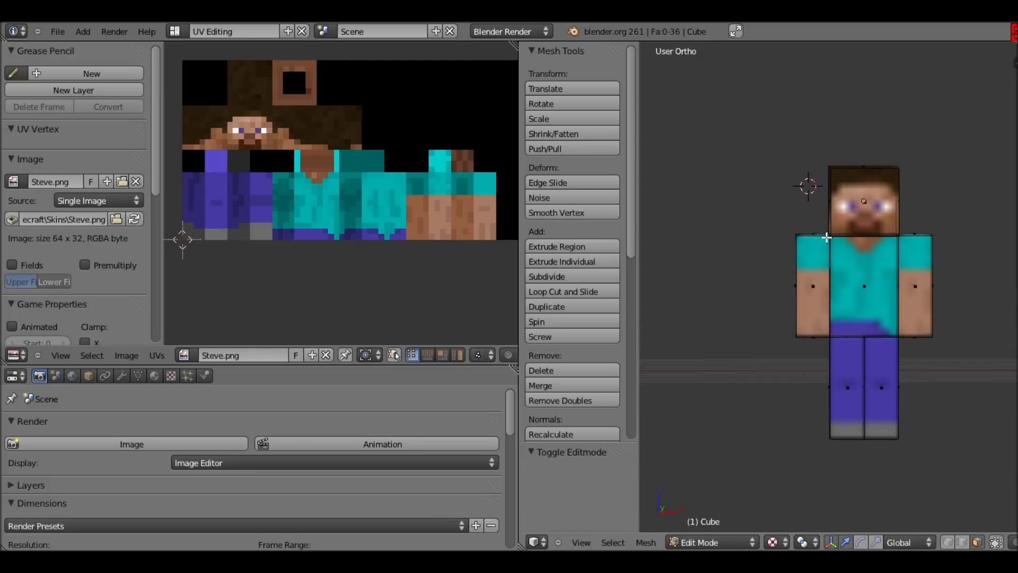
key(a)
key(a)
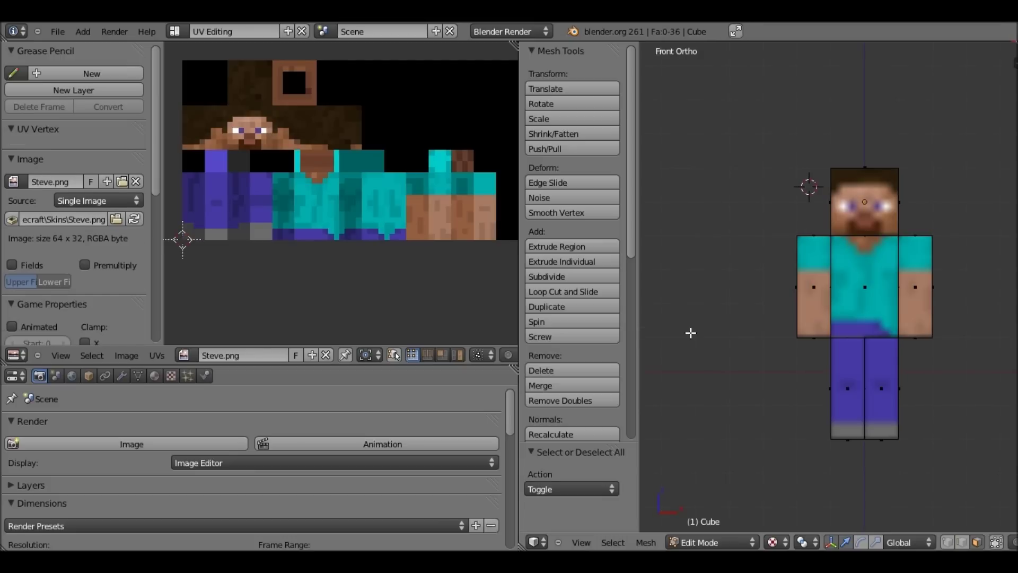
Add a new material to the character mesh.
click(15, 377)
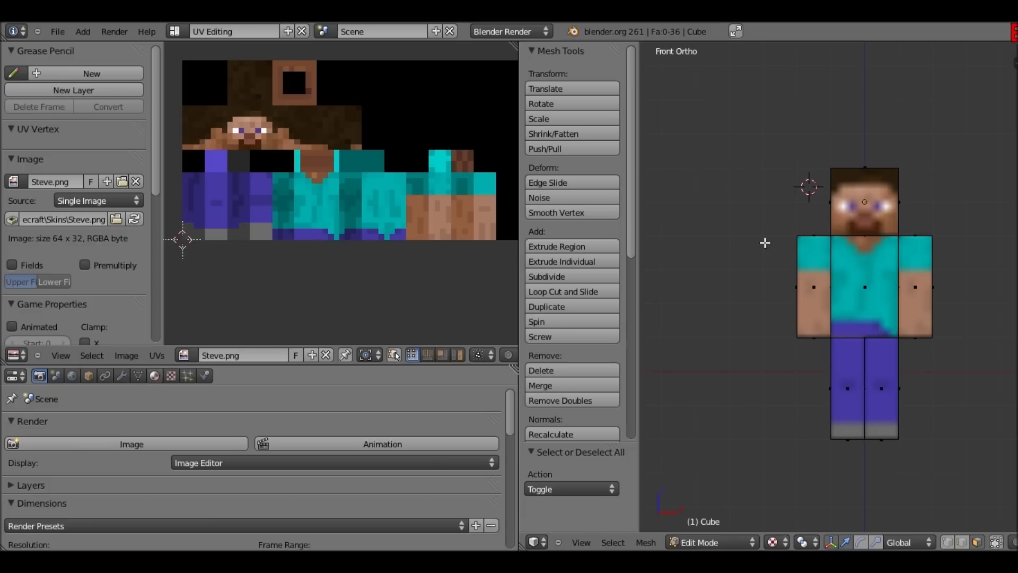
click(155, 377)
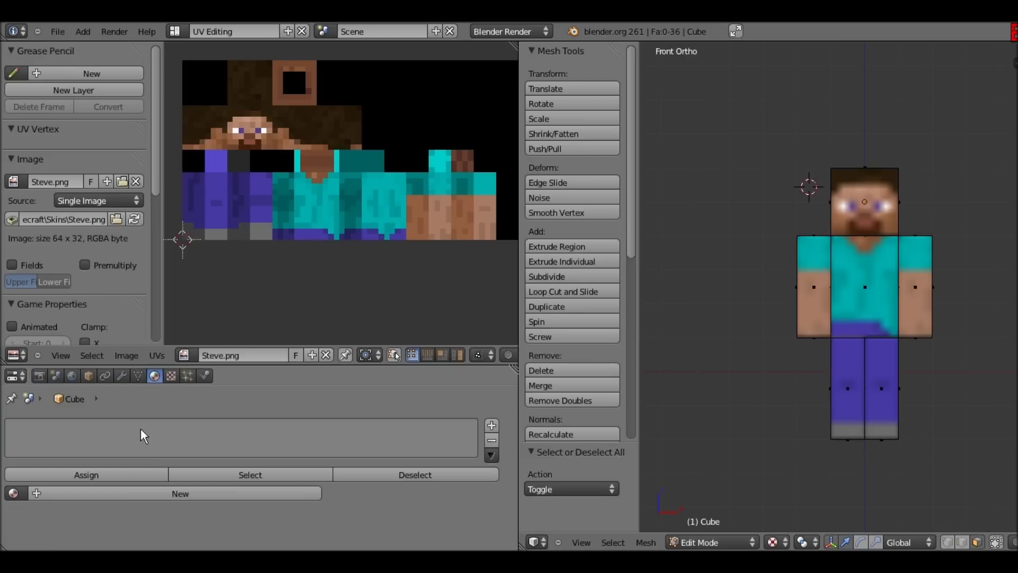
click(74, 492)
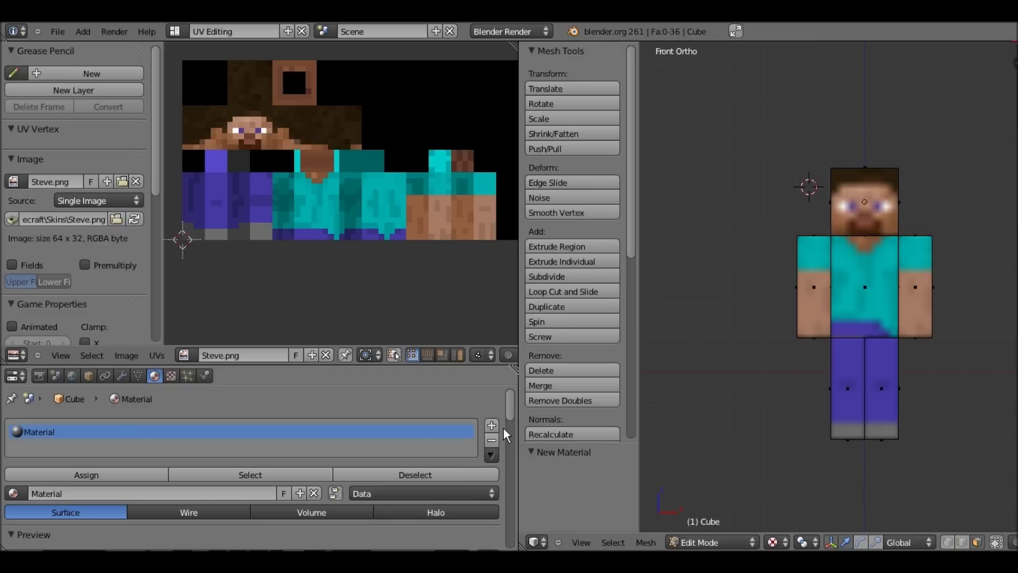
Set the material's diffuse intensity to 1.000 and its specular intensity to 0.000.
scroll(502, 428, down, 8)
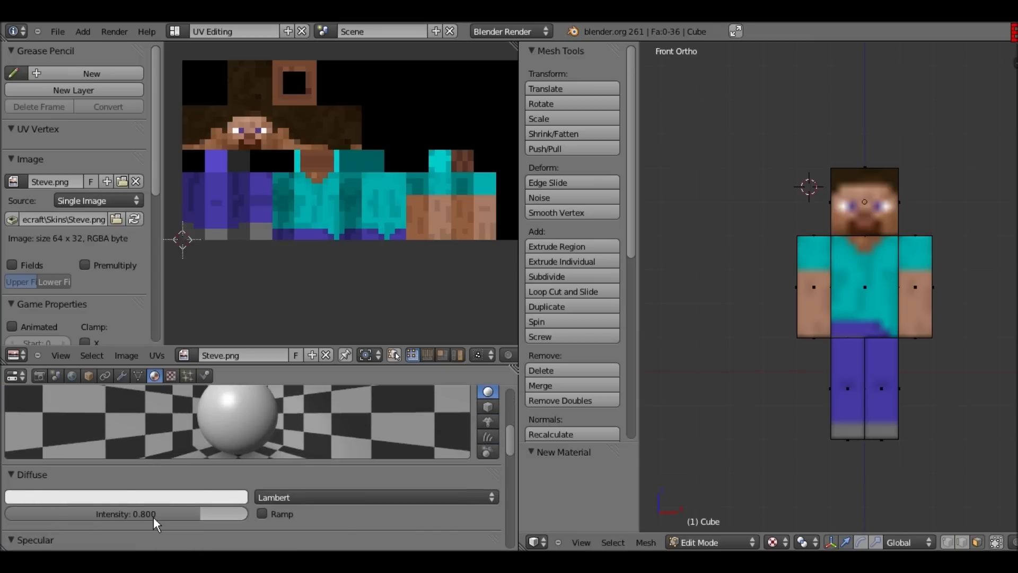
drag(215, 518, 262, 518)
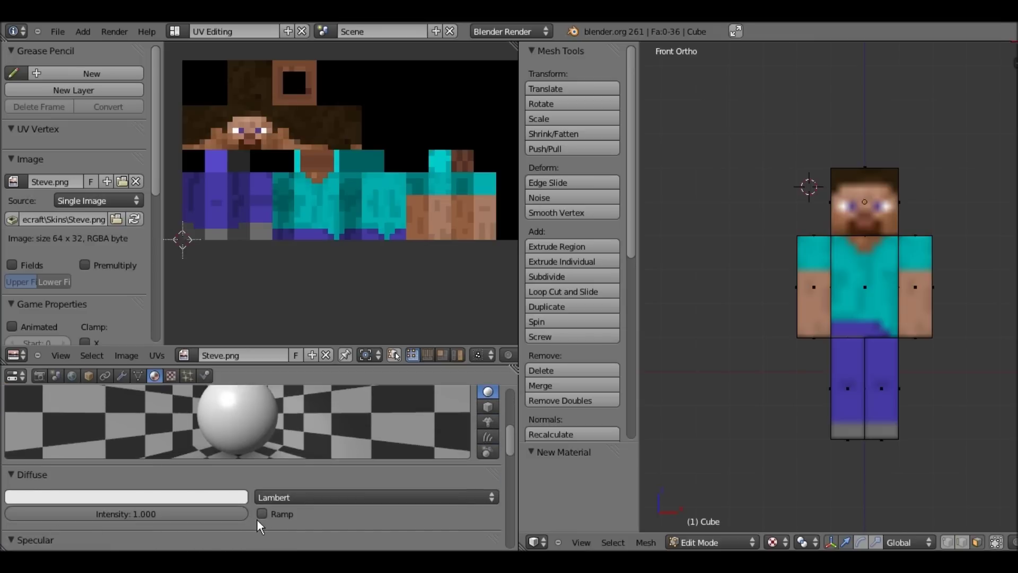
scroll(187, 494, down, 2)
scroll(187, 494, down, 2)
drag(49, 509, 4, 522)
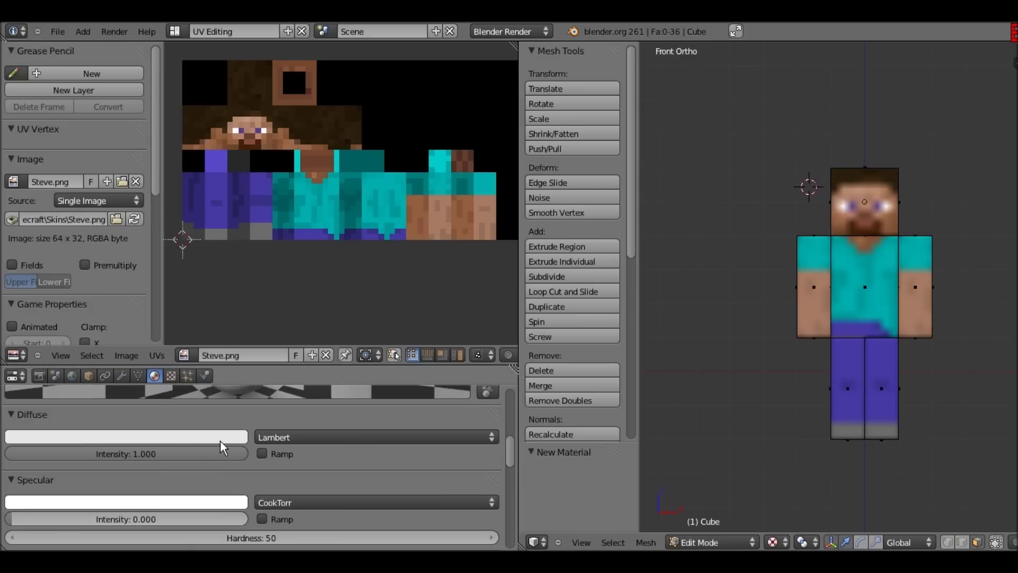
Enable Face Textures in the material's options.
scroll(356, 449, down, 2)
scroll(355, 448, down, 10)
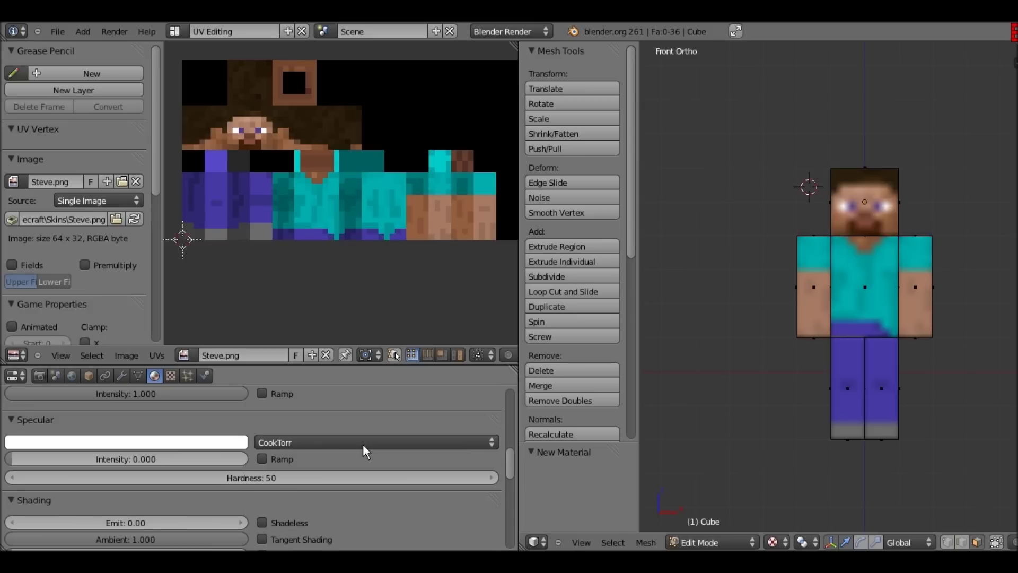
scroll(391, 441, down, 5)
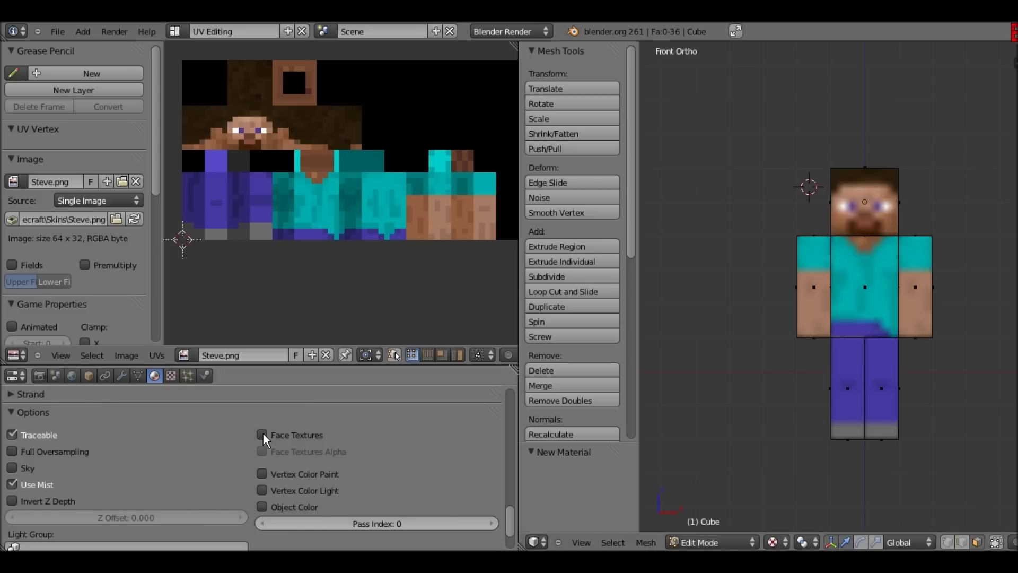
click(263, 434)
scroll(386, 447, up, 5)
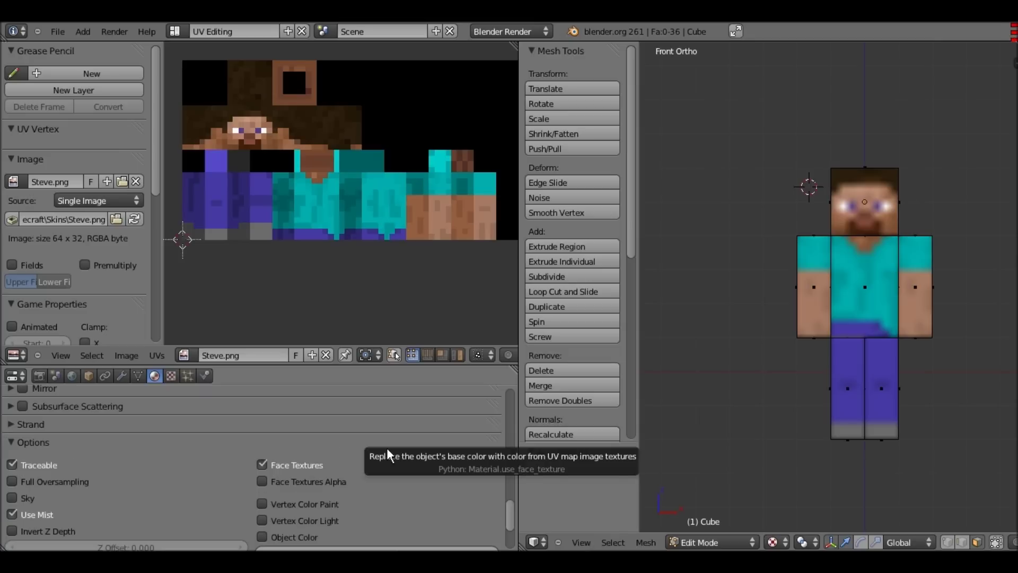
scroll(371, 446, up, 5)
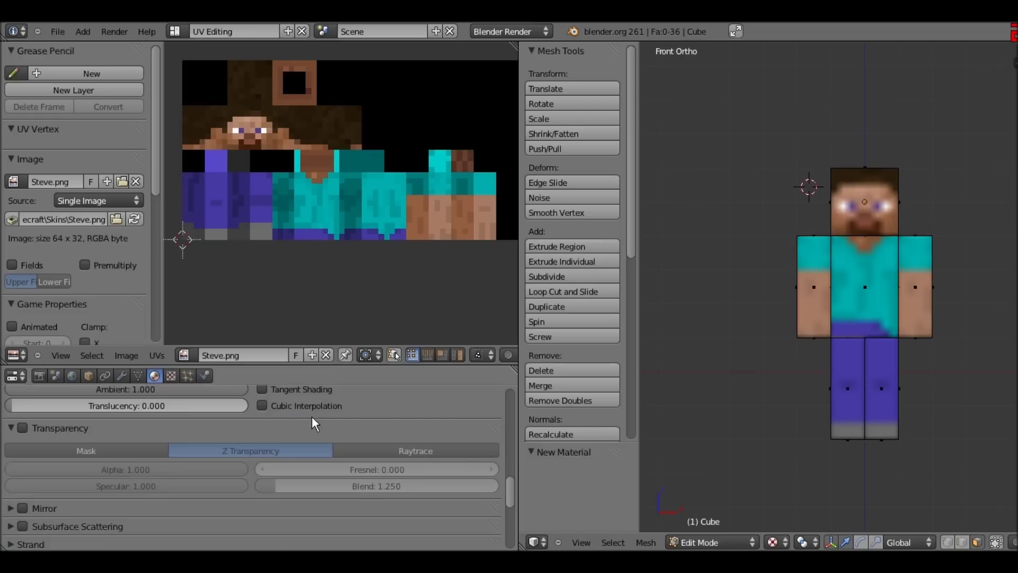
scroll(286, 410, up, 3)
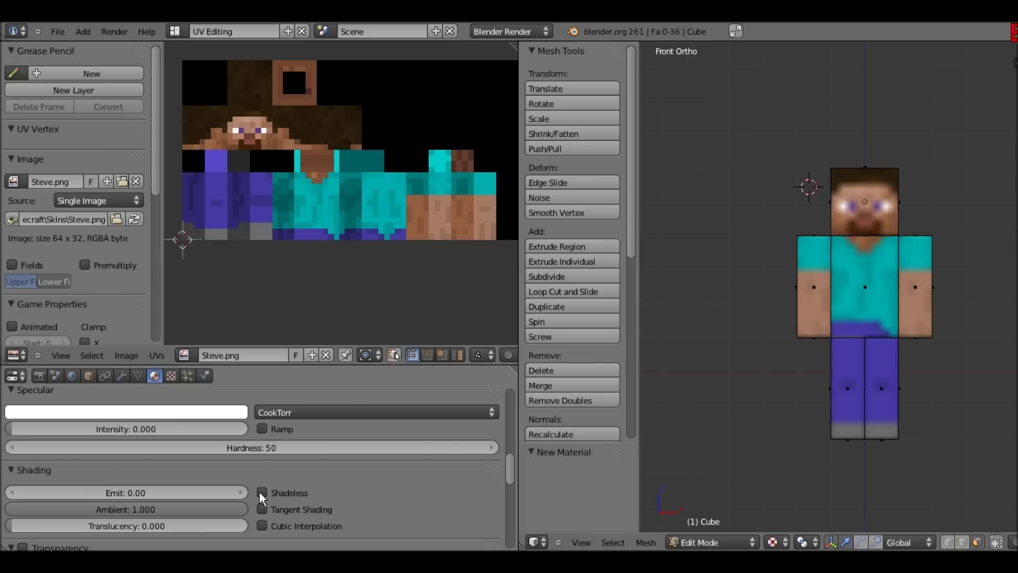
Add a new texture to the material and set its type to Image or Movie.
click(170, 375)
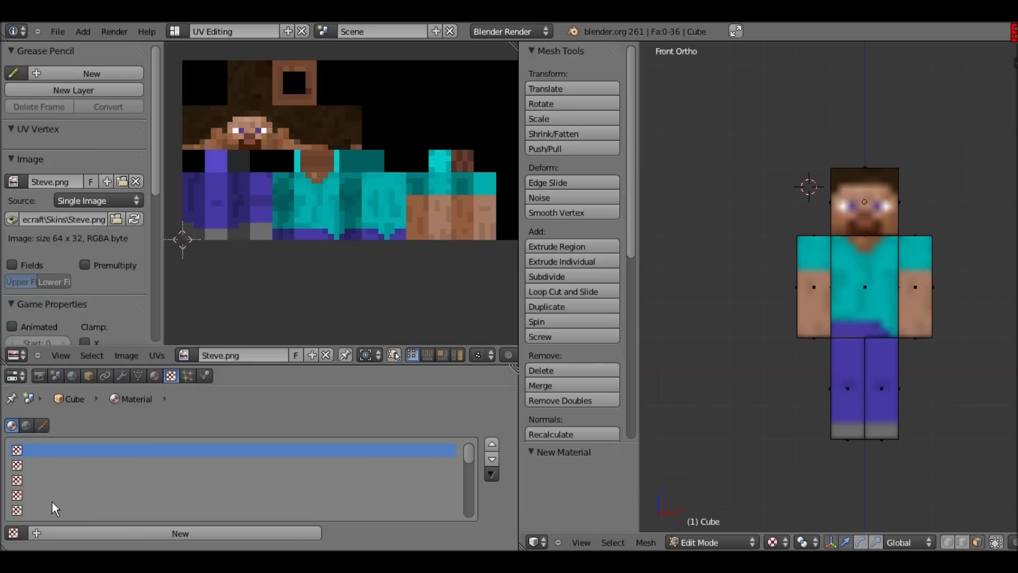
click(81, 531)
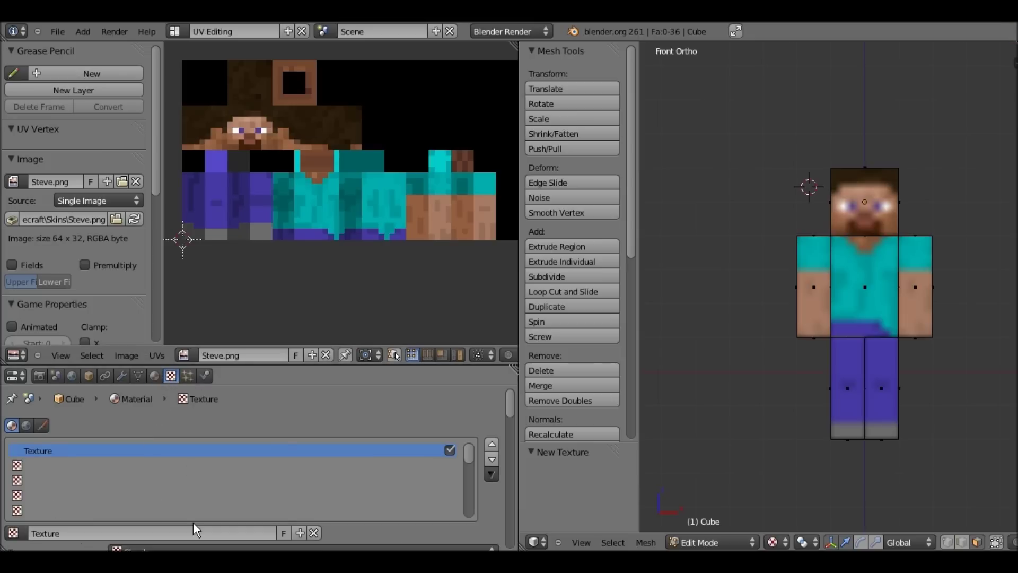
scroll(408, 520, down, 2)
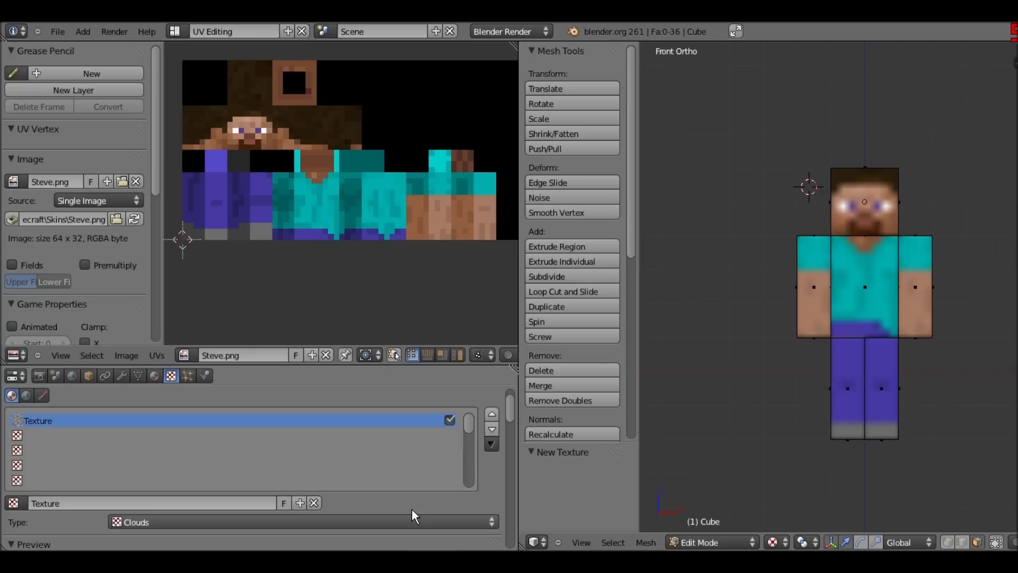
scroll(411, 508, down, 2)
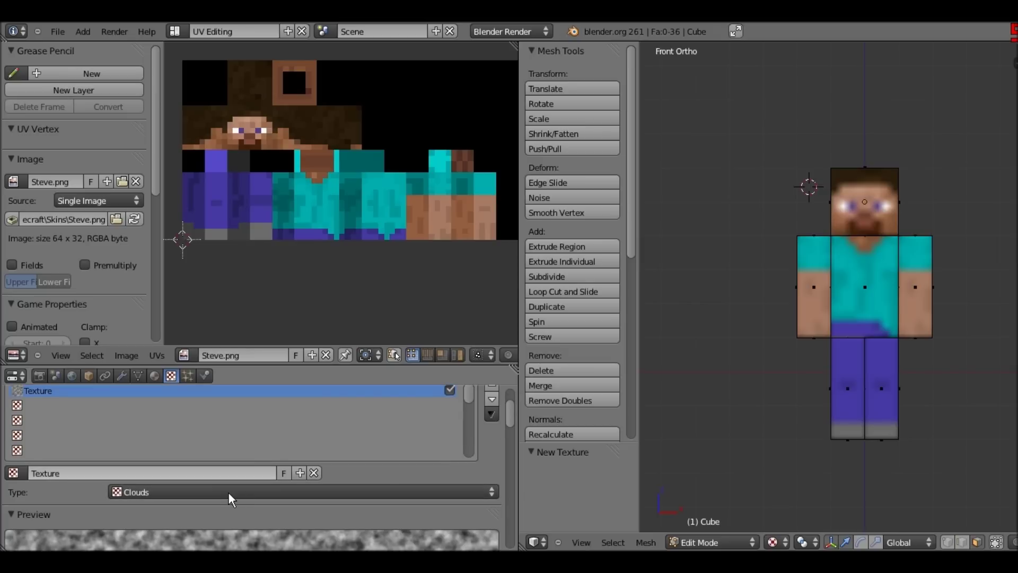
click(160, 490)
click(172, 488)
click(176, 494)
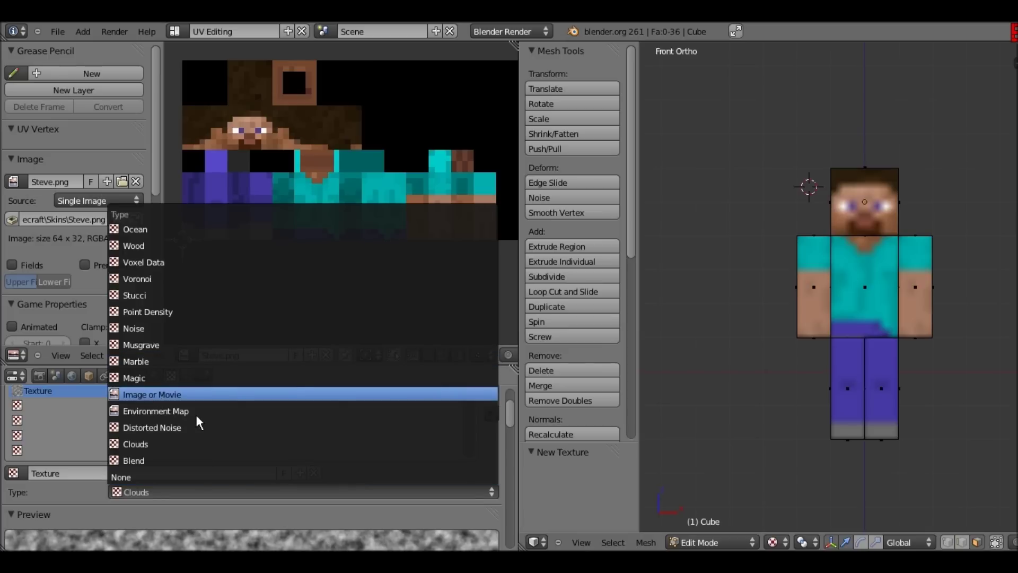
Assign the already loaded Steve.png as the texture's image.
scroll(339, 467, down, 5)
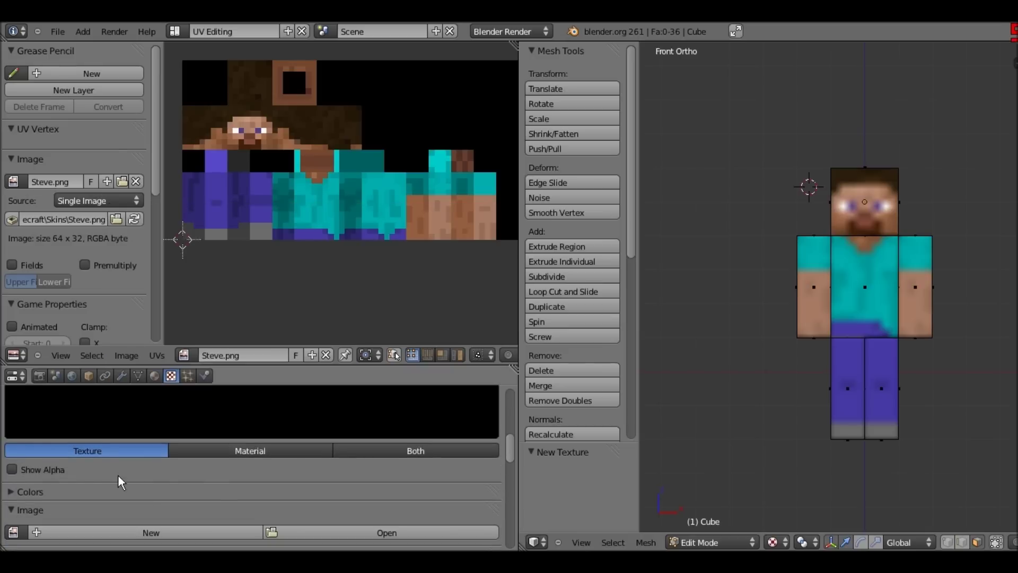
scroll(51, 491, down, 1)
scroll(53, 501, up, 1)
scroll(53, 498, down, 2)
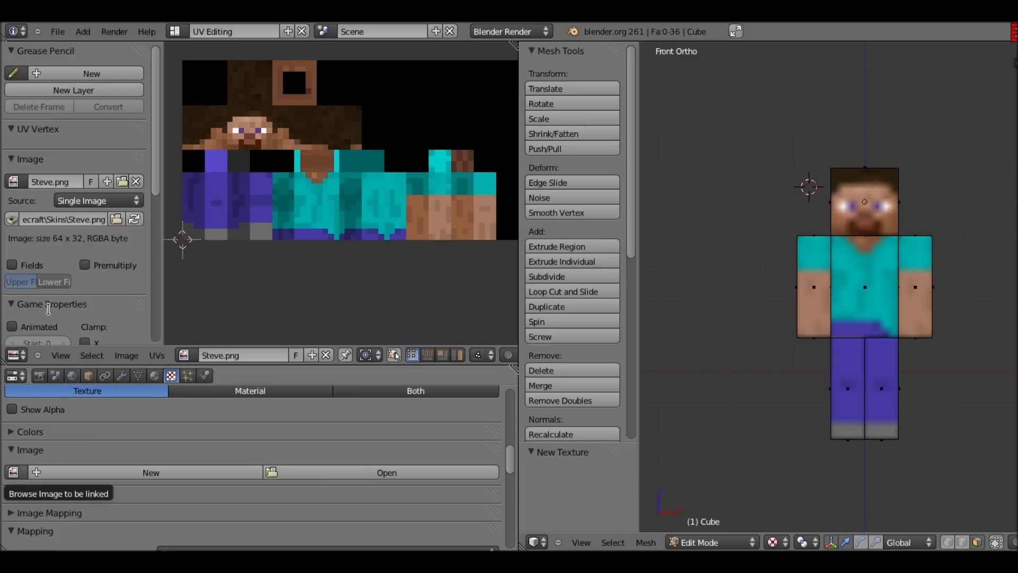
click(14, 472)
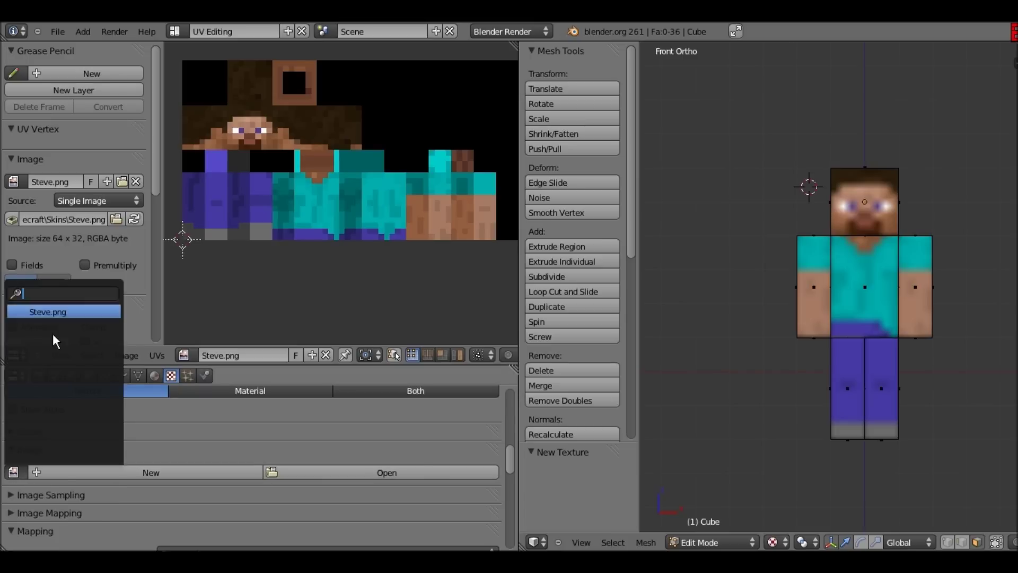
click(53, 334)
Set the texture's mapping coordinates to UV.
scroll(146, 461, down, 3)
scroll(153, 467, down, 3)
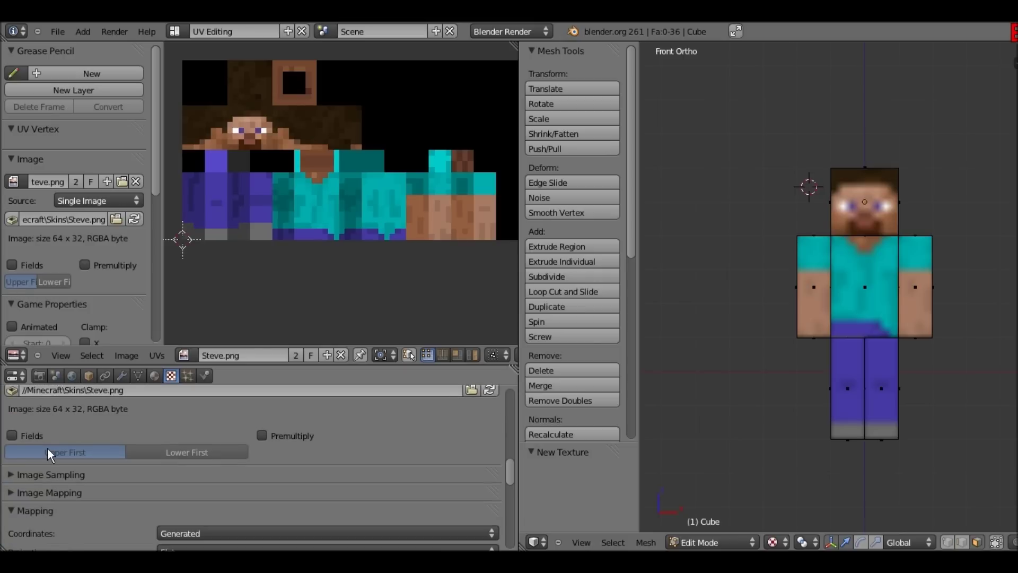
scroll(47, 448, down, 3)
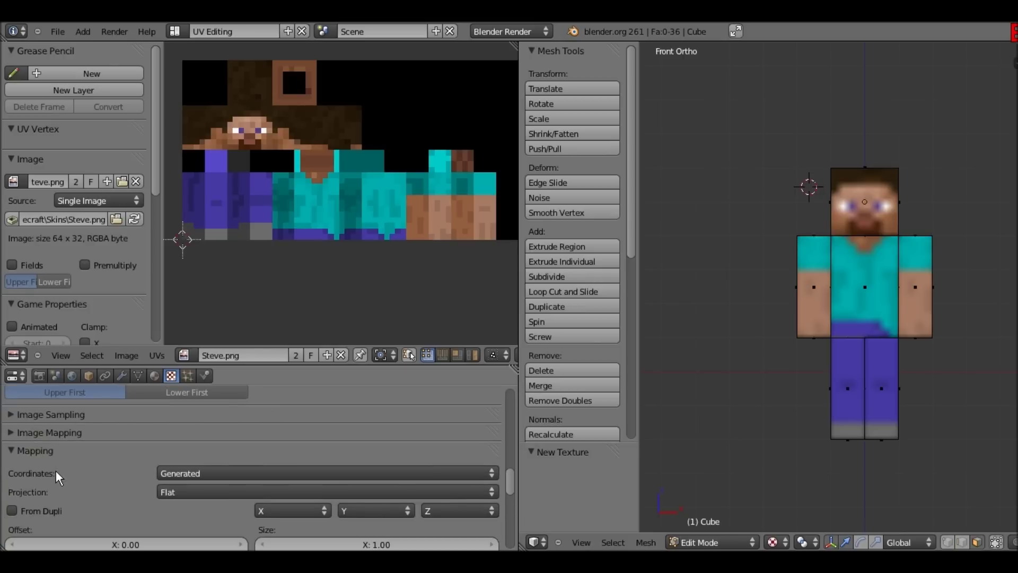
click(222, 472)
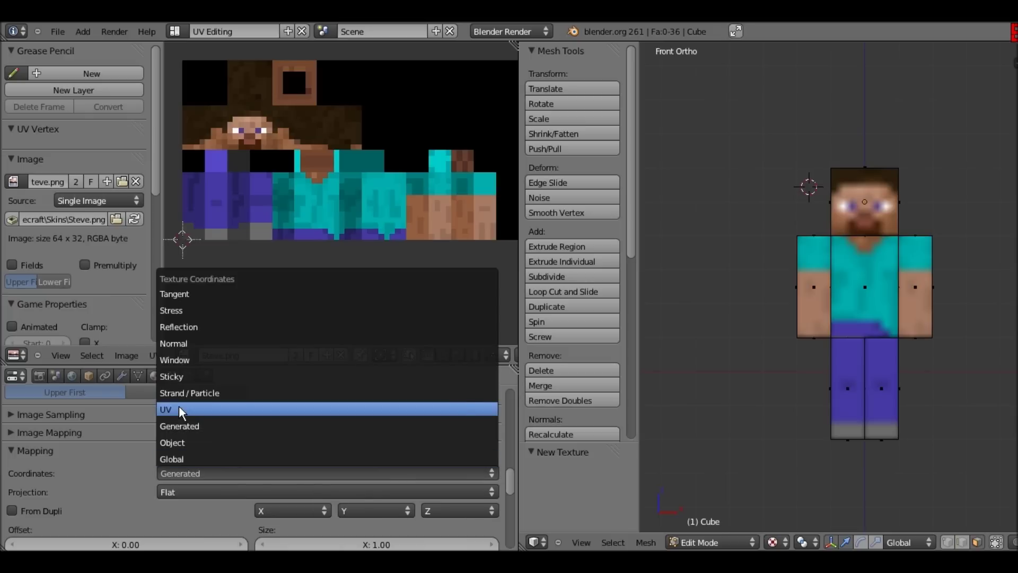
click(180, 412)
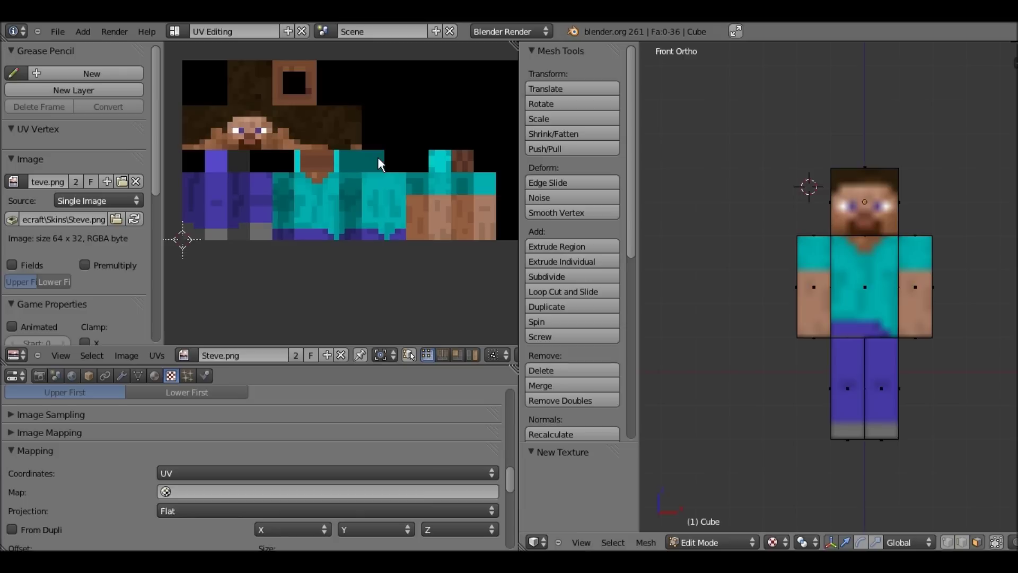
Review the texture's mapping offset, size and influence settings.
scroll(108, 504, down, 3)
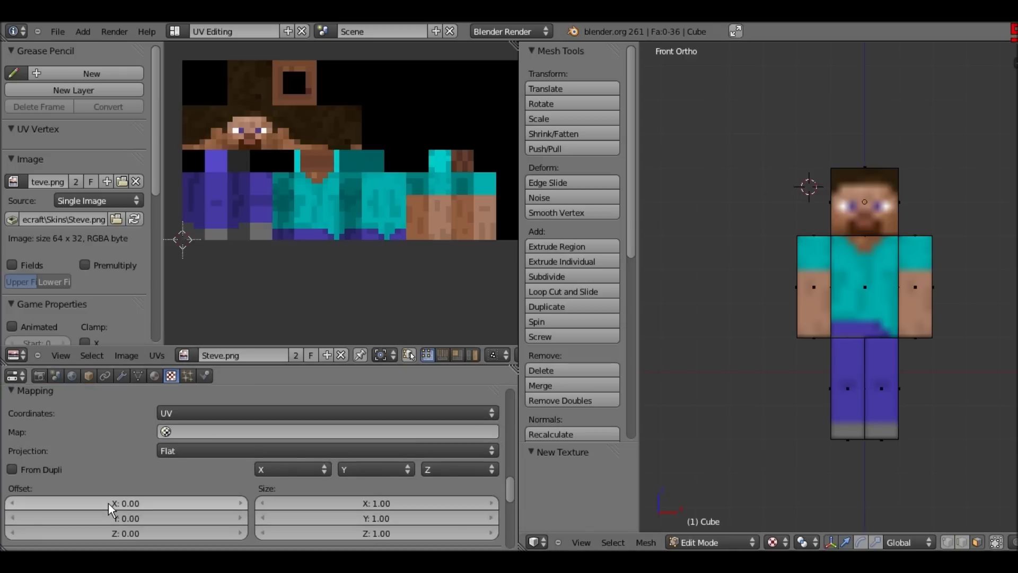
scroll(109, 504, down, 8)
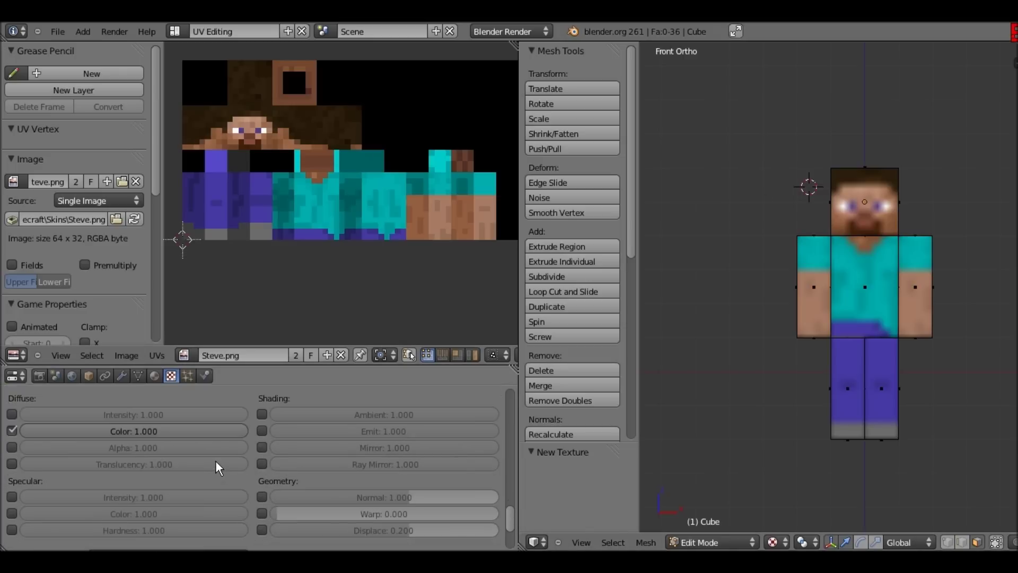
scroll(215, 466, down, 2)
scroll(216, 465, up, 4)
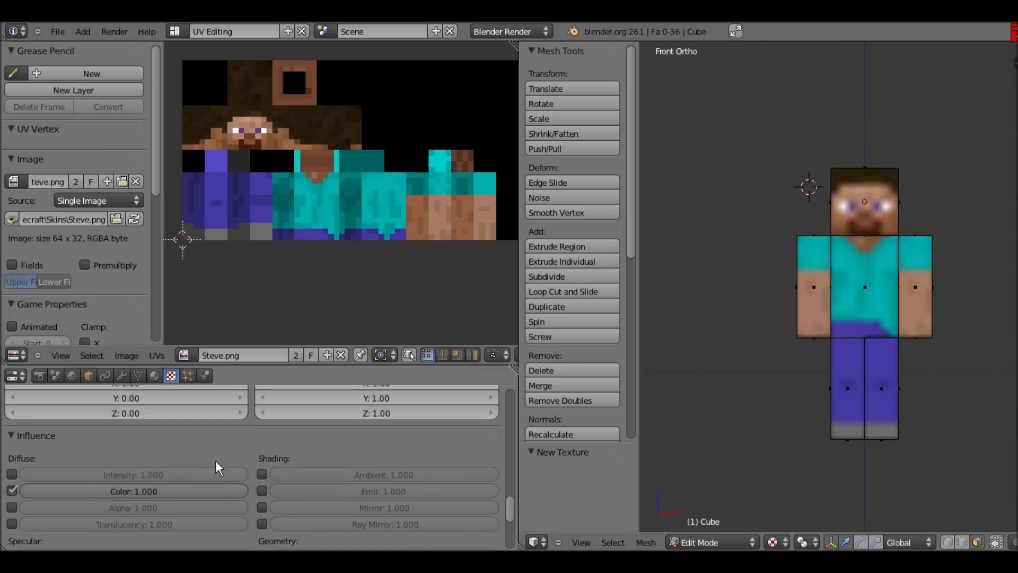
scroll(215, 460, up, 13)
scroll(141, 465, up, 6)
scroll(139, 463, up, 1)
Examine the texture's Image Sampling settings, including the alpha, MIP Map, Interpolation and filter options.
scroll(139, 464, down, 2)
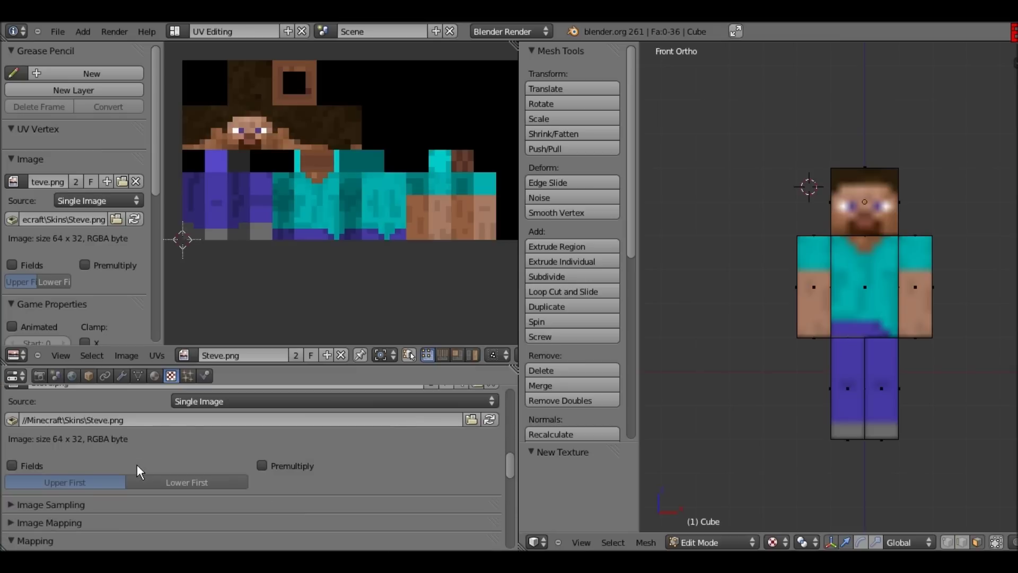
scroll(137, 465, down, 2)
click(55, 443)
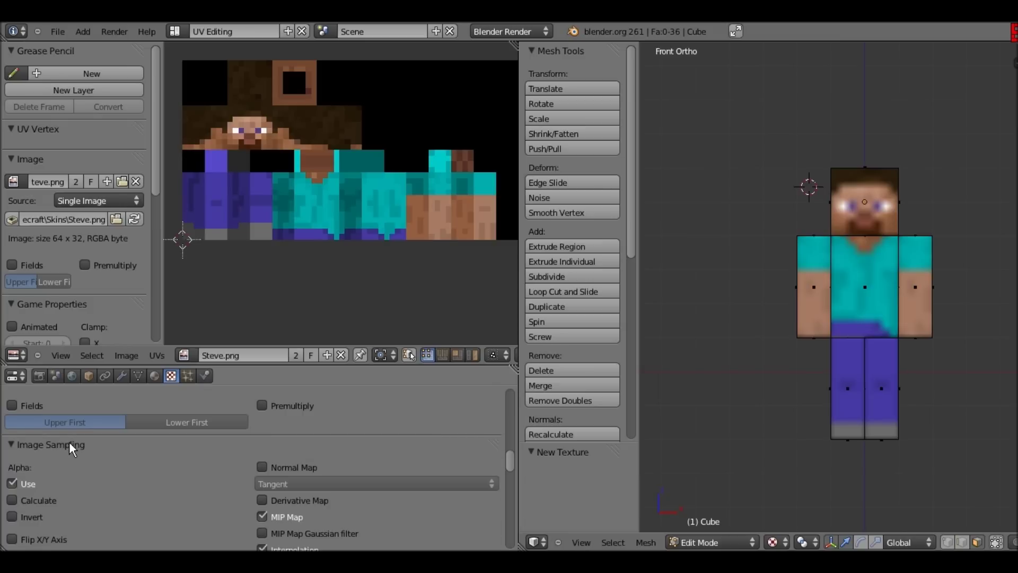
scroll(70, 445, down, 2)
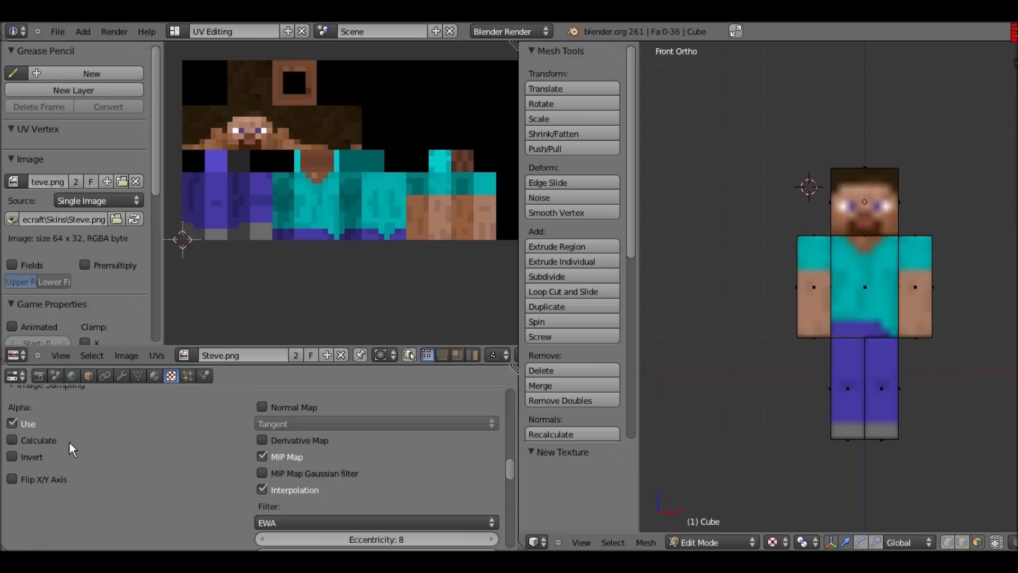
scroll(55, 452, up, 2)
scroll(56, 452, down, 2)
scroll(56, 453, up, 1)
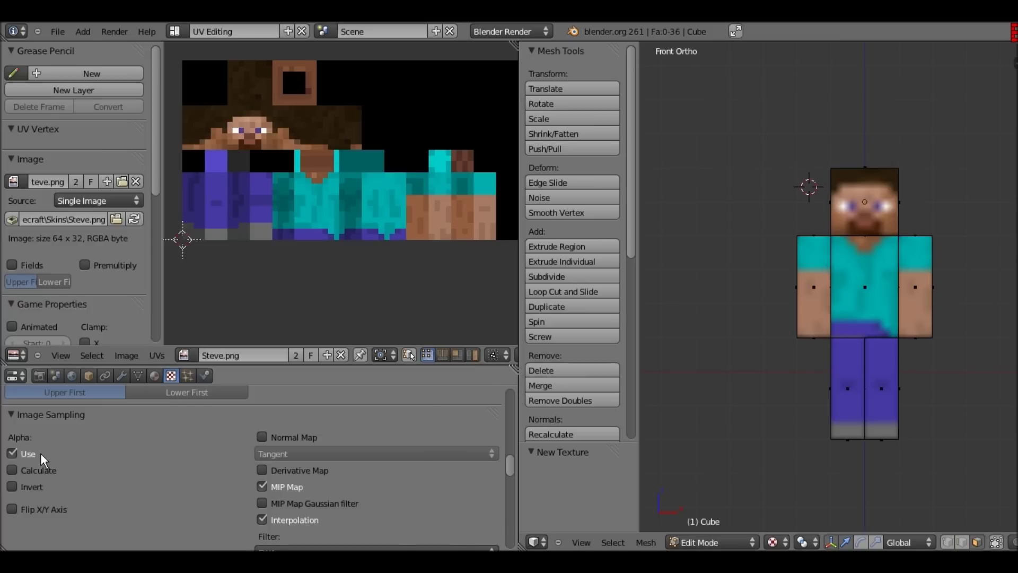
scroll(41, 453, up, 1)
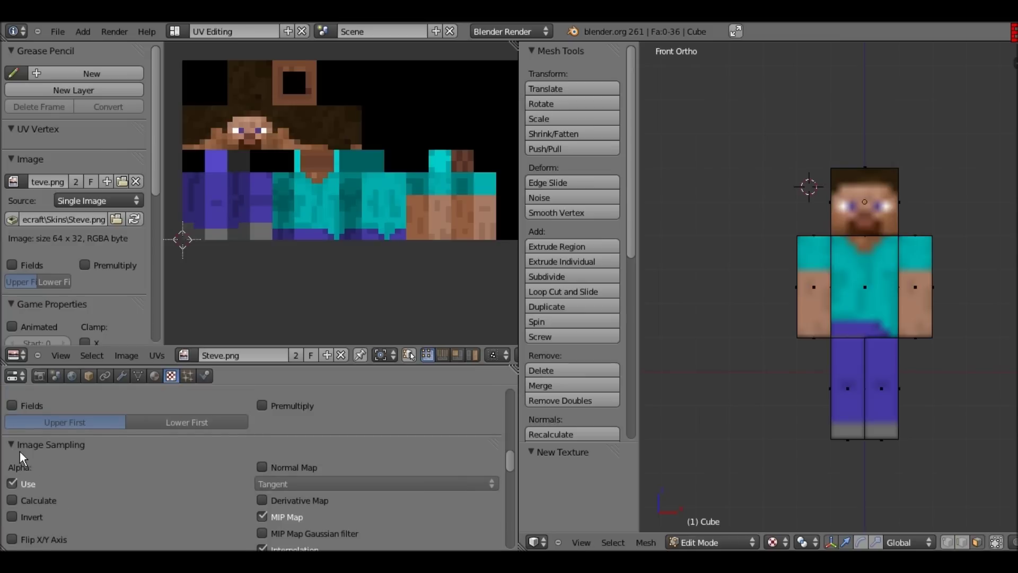
click(44, 443)
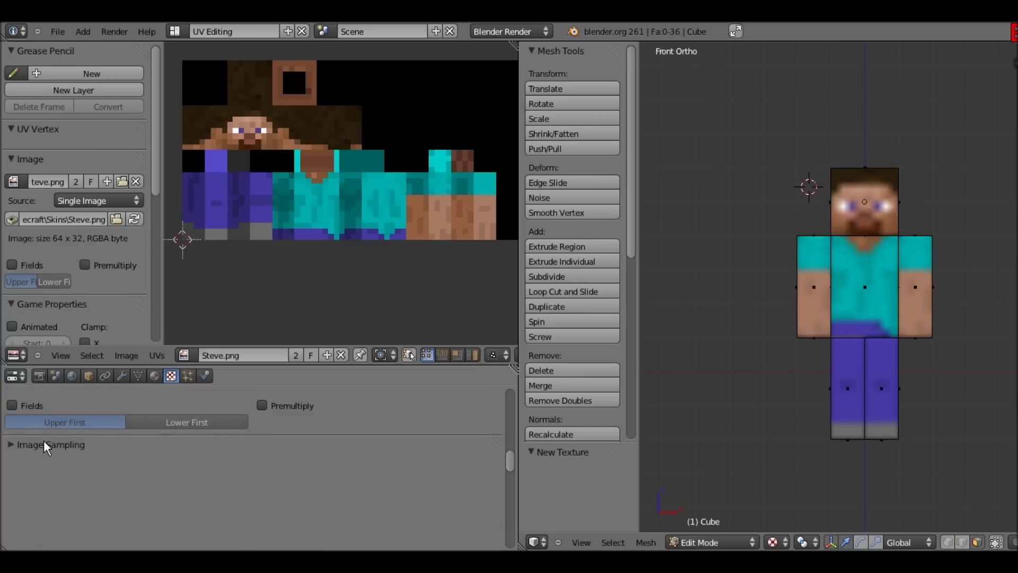
click(45, 445)
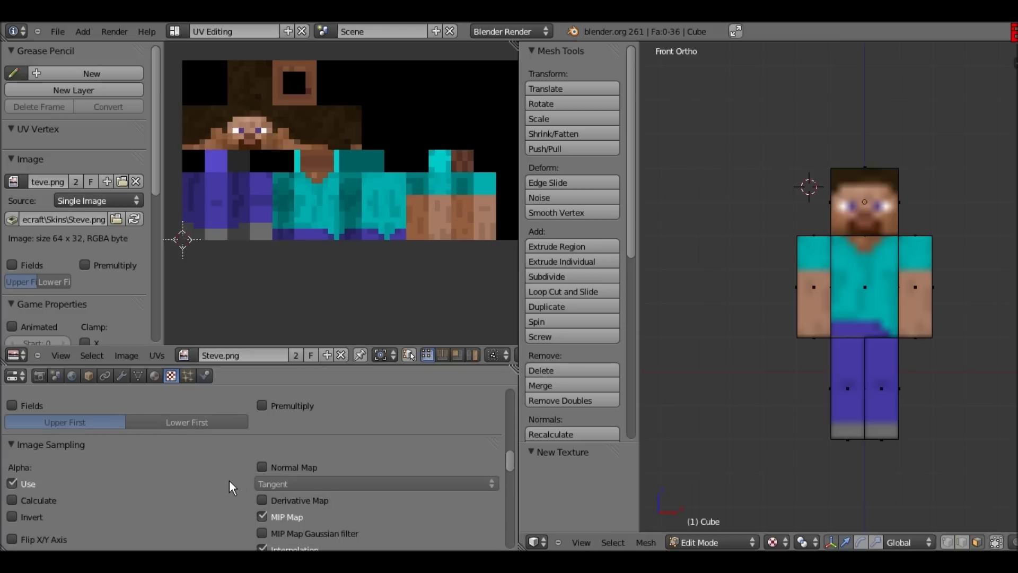
scroll(229, 480, down, 2)
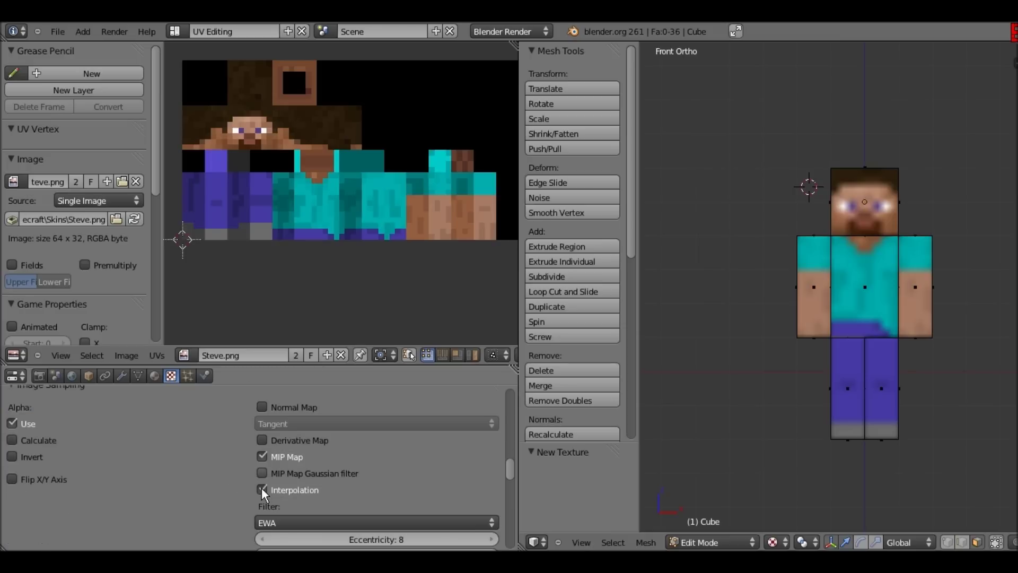
click(261, 490)
click(262, 490)
Return to the front view and snap the 3D cursor to the scene center.
middle_drag(742, 390, 813, 293)
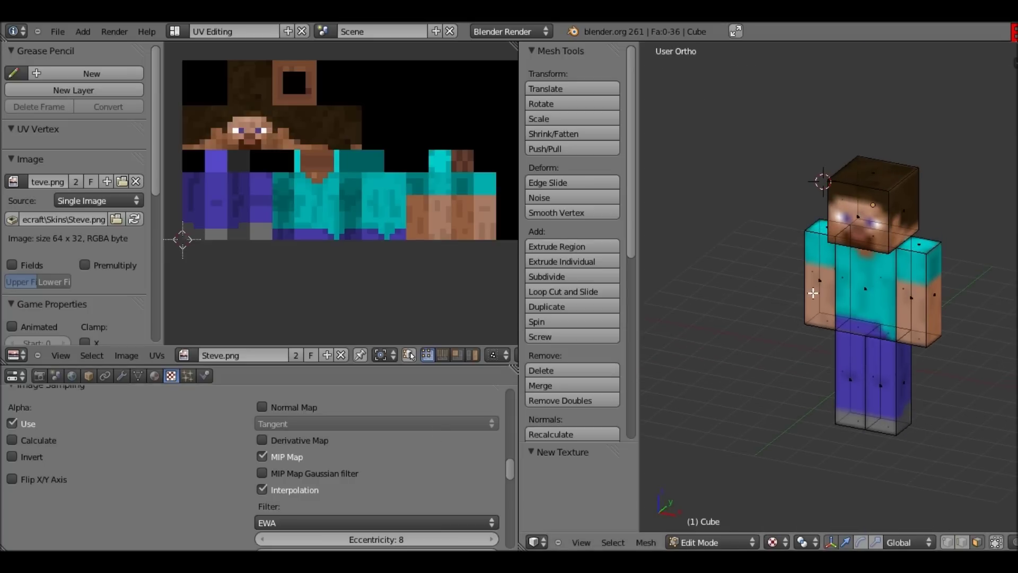
key(KP_1)
key(shift+s)
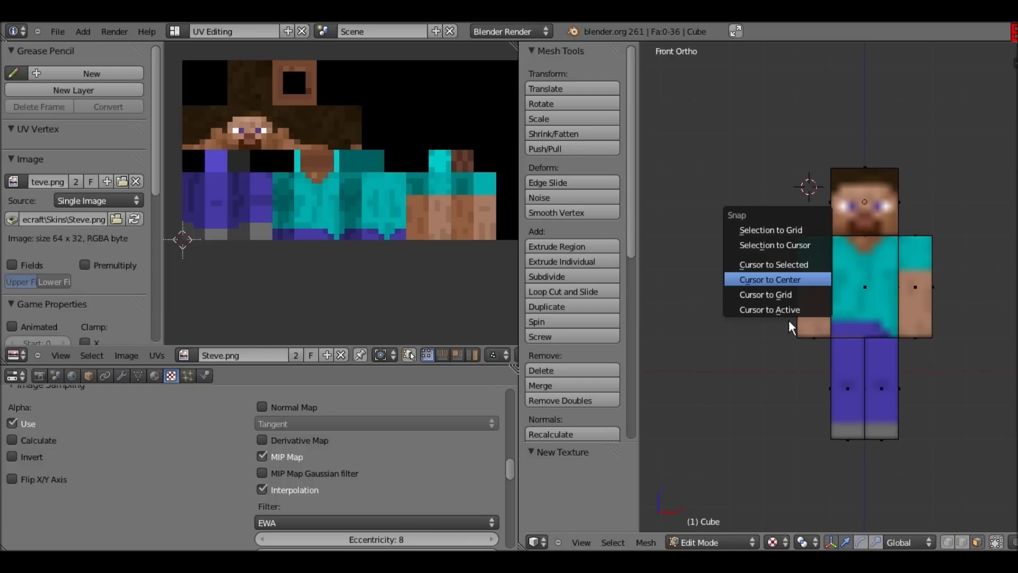
key(Return)
Leave Edit Mode, add a camera and move it about -6.785 units along Y, in front of the character.
key(Tab)
key(shift+a)
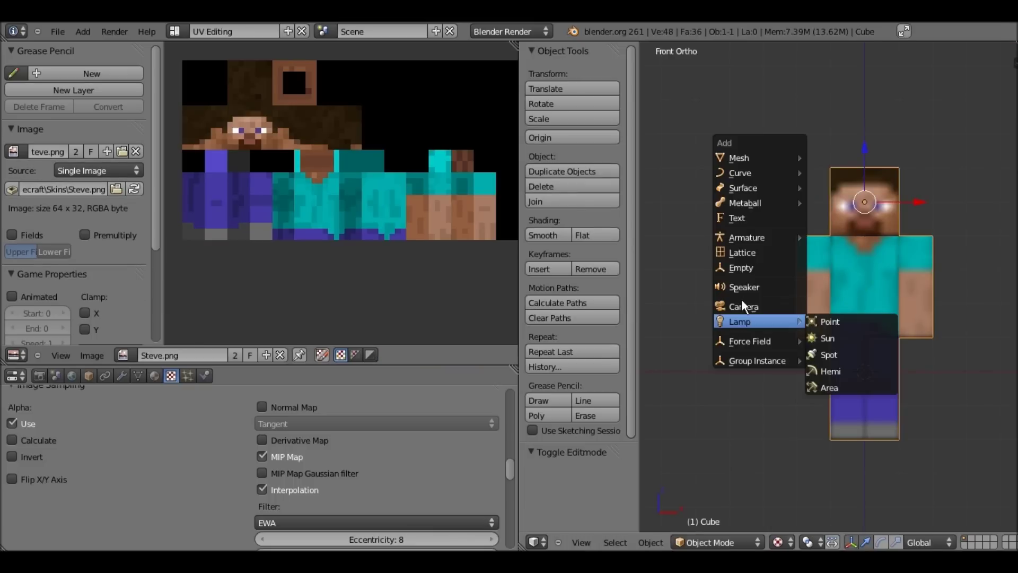
middle_drag(655, 359, 734, 366)
drag(897, 389, 695, 356)
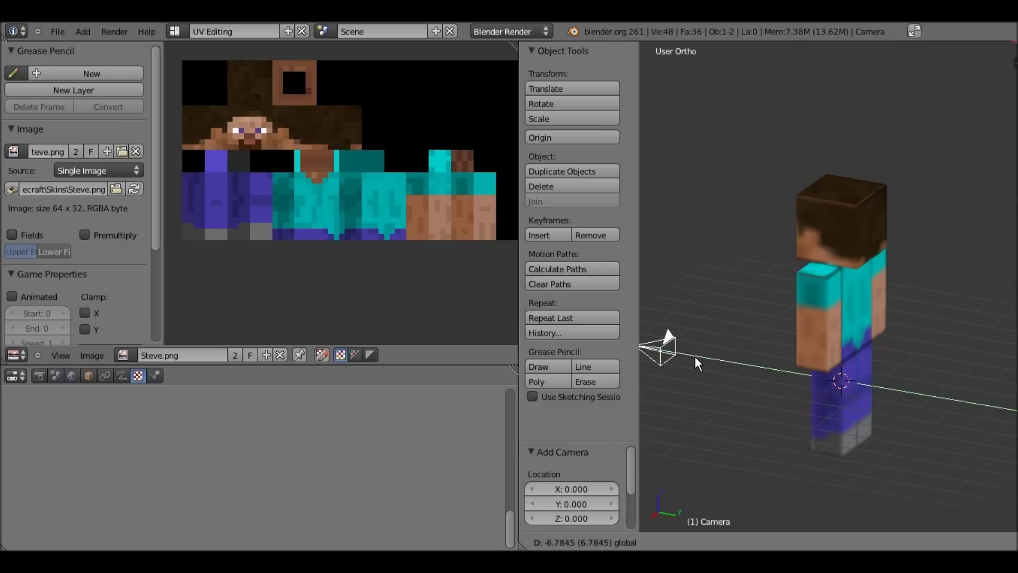
click(695, 355)
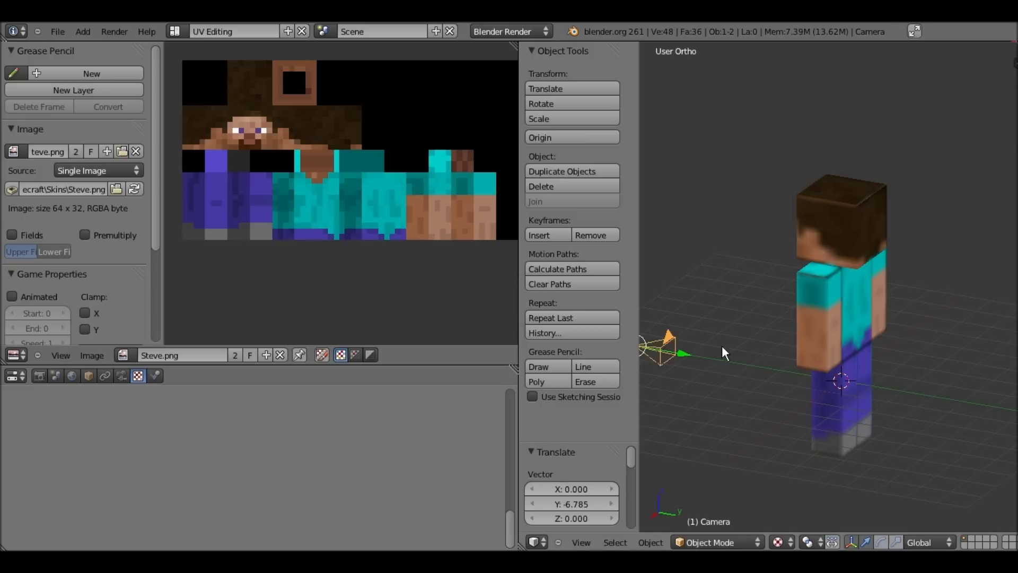
middle_drag(713, 329, 703, 331)
key(shift+a)
click(703, 331)
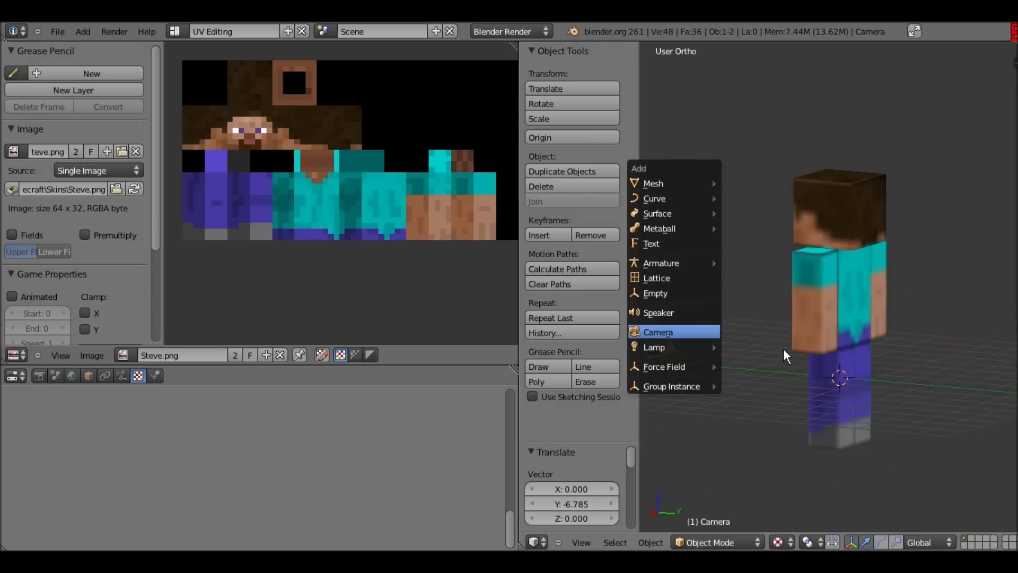
middle_drag(852, 378, 896, 370)
key(ctrl+z)
Move the camera a further -3 units along the Y axis, away from the character.
middle_drag(708, 378, 693, 357)
scroll(693, 358, down, 1)
ctrl+drag(683, 342, 602, 333)
Look through the camera, raise it 4 units along Z and render a test image.
key(KP_5)
key(KP_0)
key(g)
key(z)
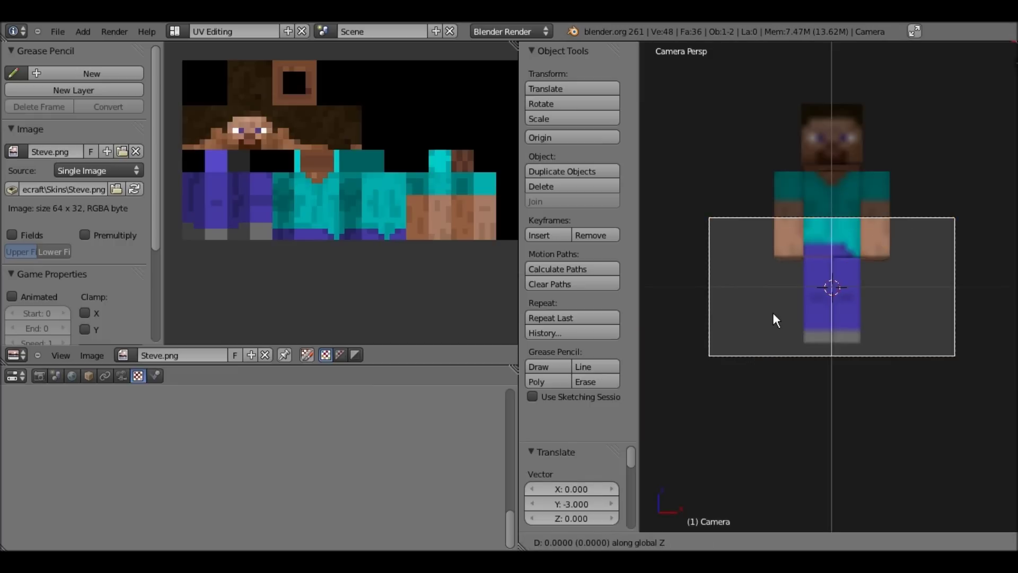
text(3)
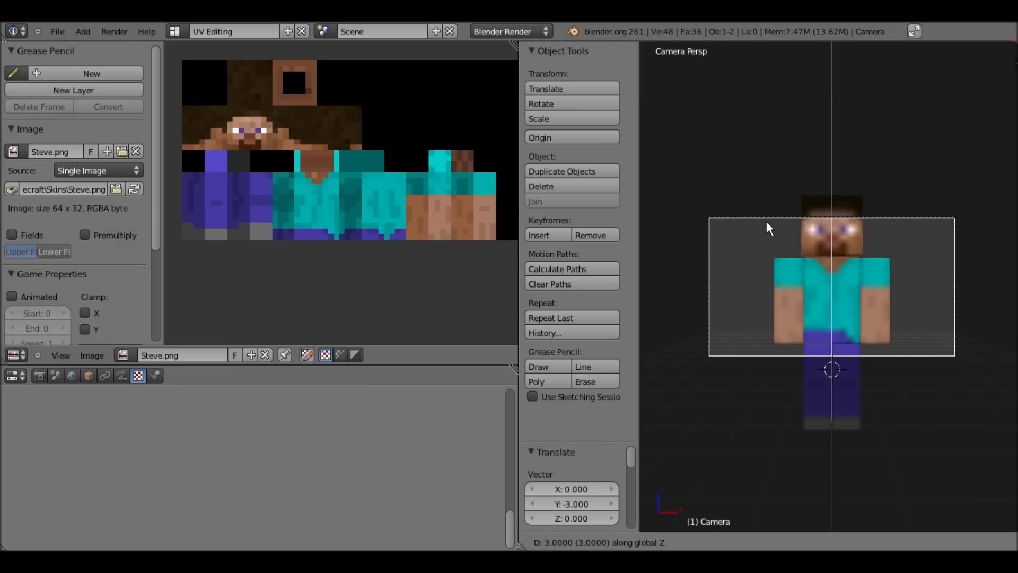
key(BackSpace)
text(4)
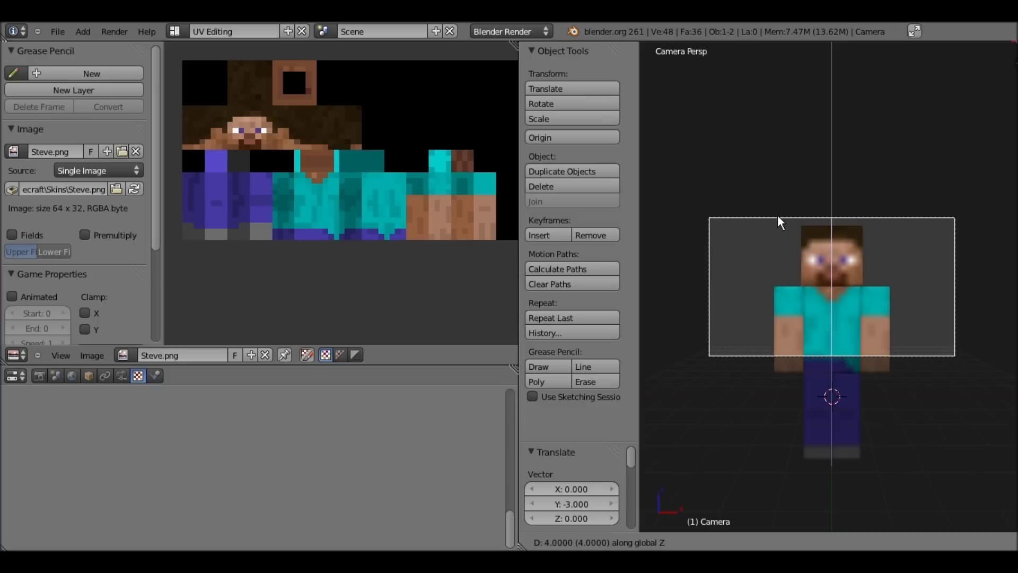
key(Return)
key(F12)
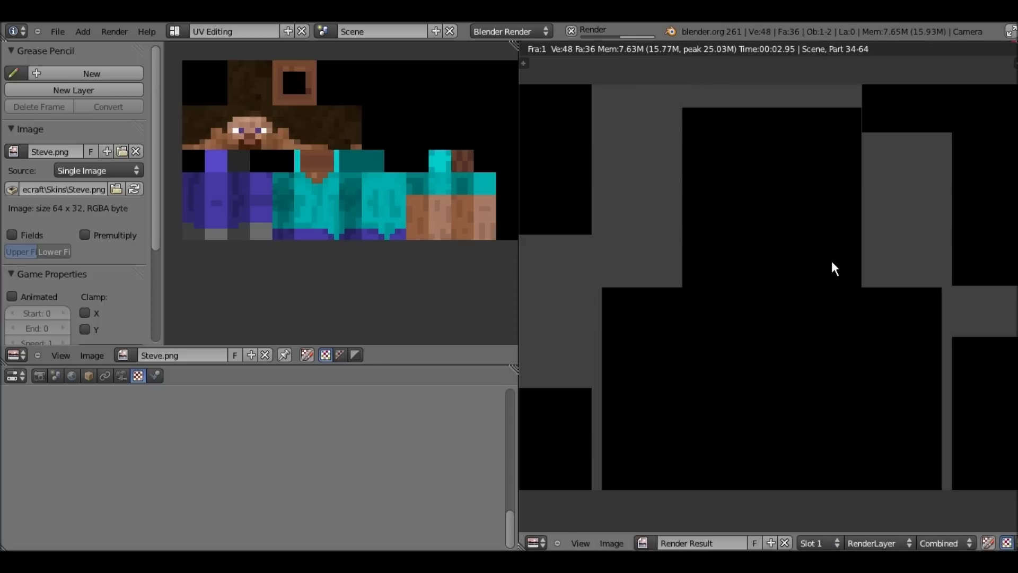
key(Escape)
Add a Point lamp and raise it about 4.96 units along the Z axis.
key(shift+a)
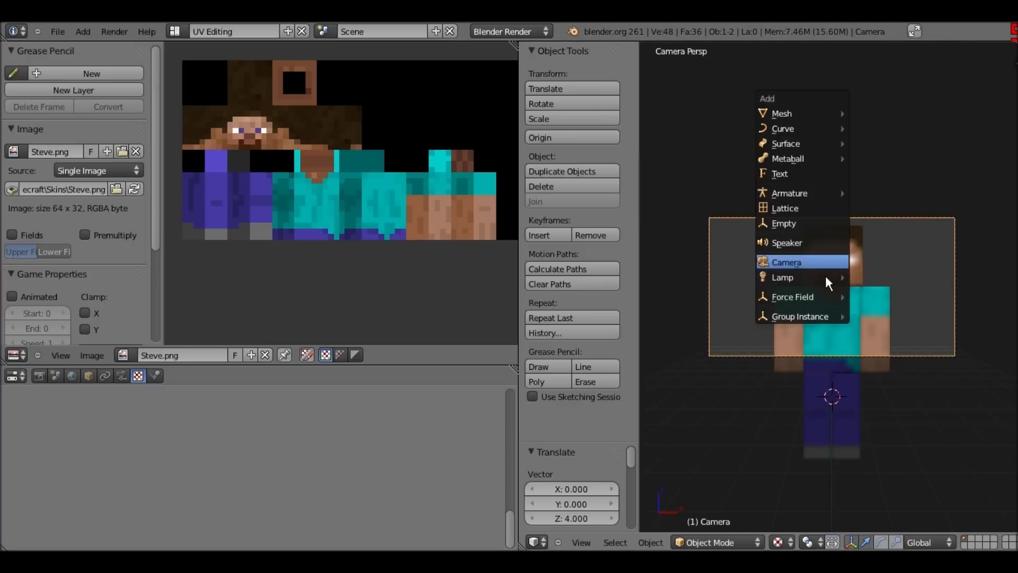
mouse_move(828, 277)
click(881, 277)
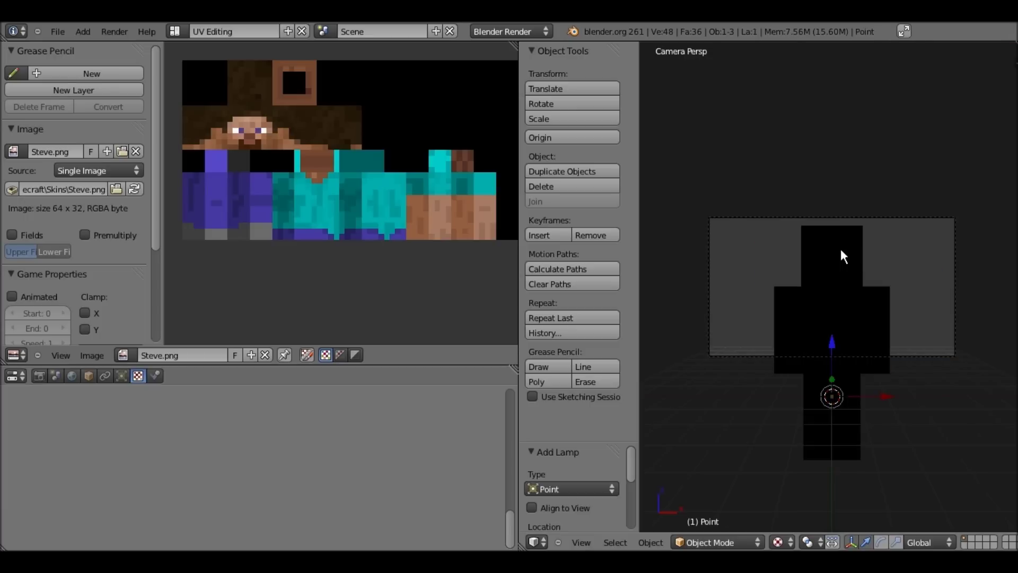
key(g)
key(z)
click(831, 211)
Move the Point lamp about -6.08 units along Y, in front of the character, and render the scene.
key(g)
key(y)
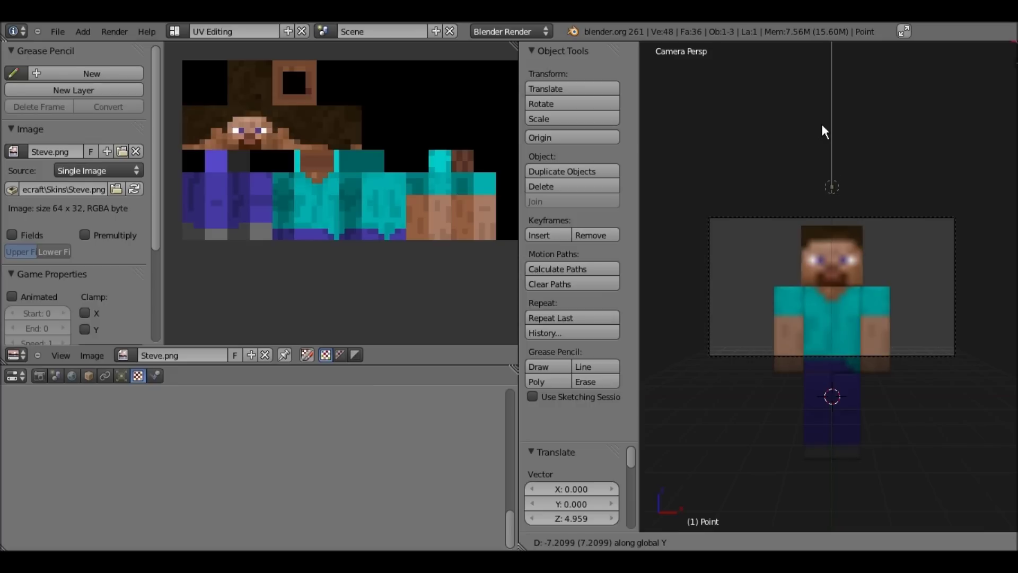
click(821, 122)
key(F12)
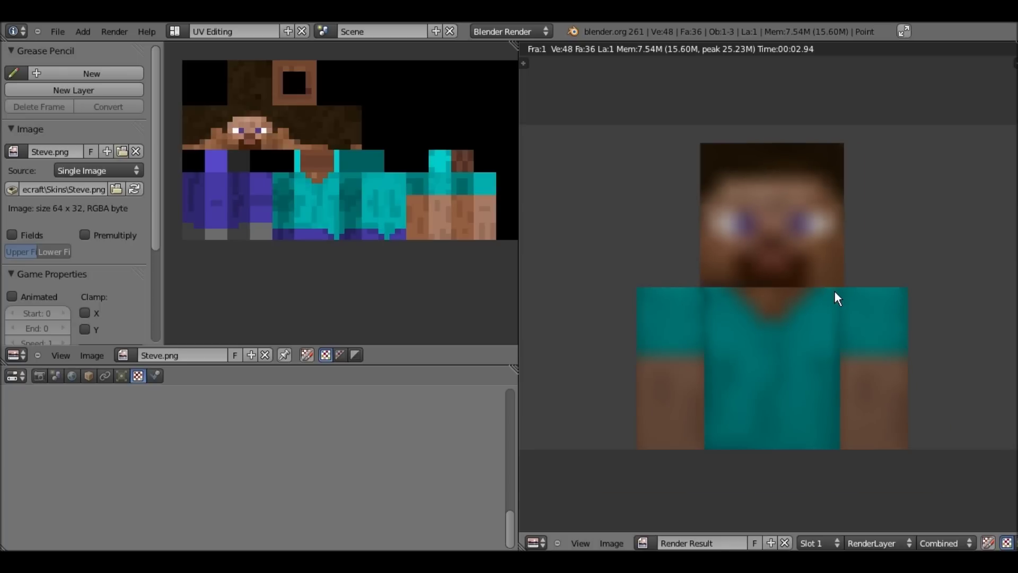
key(Escape)
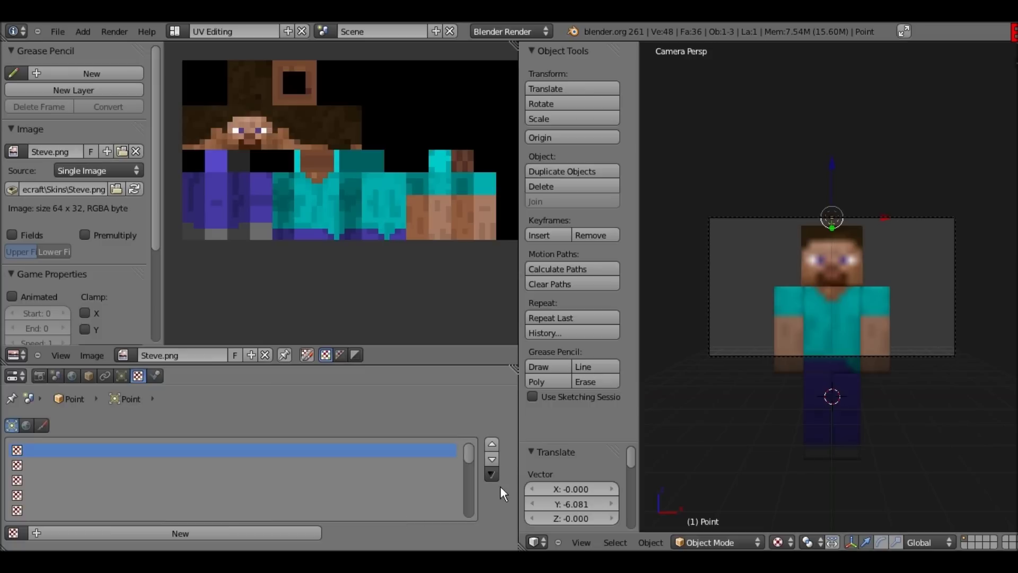
Select the character, turn off Interpolation in its texture's Image Sampling settings and render the scene.
right_click(862, 260)
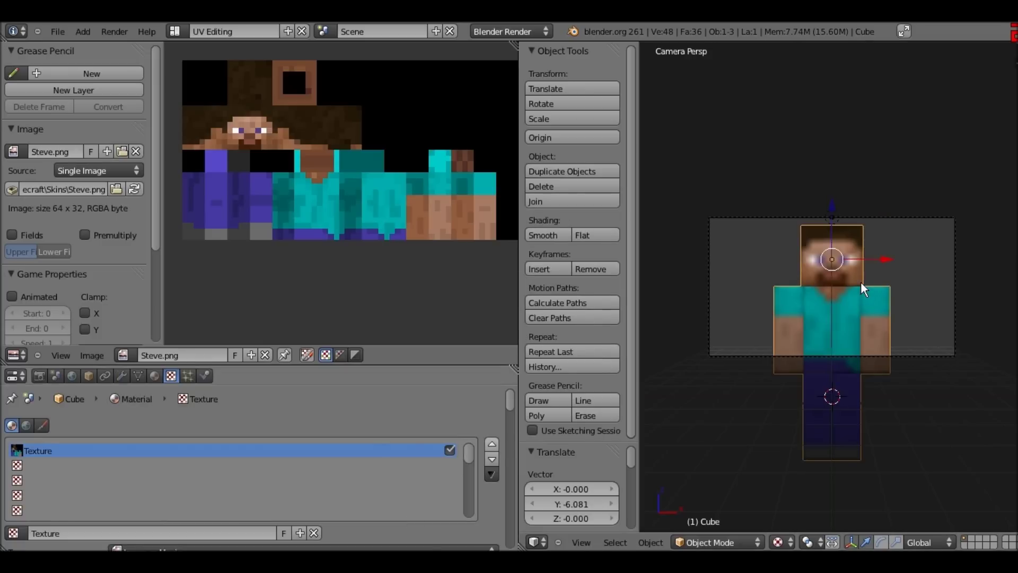
scroll(486, 446, down, 7)
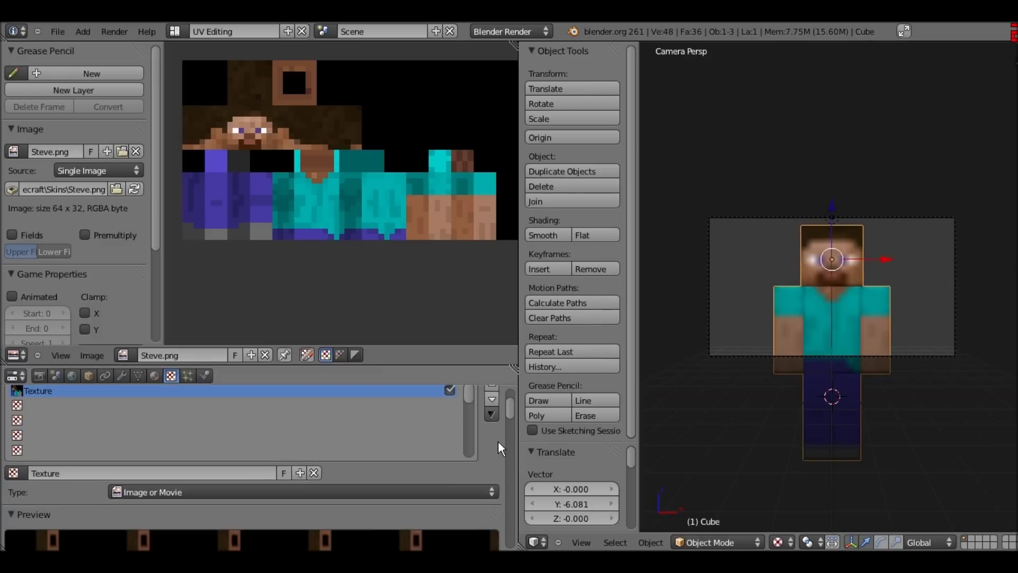
scroll(497, 441, down, 15)
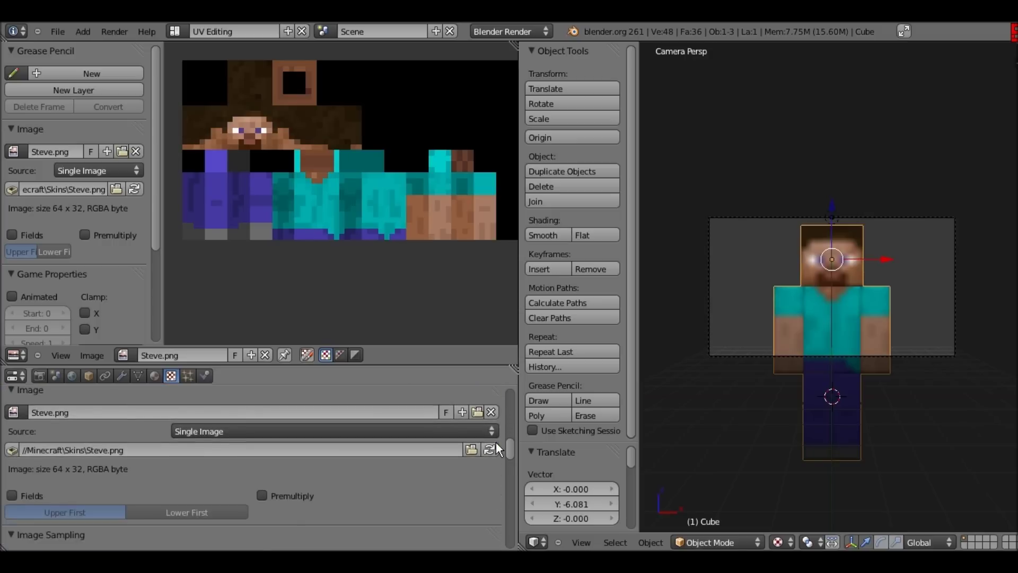
scroll(416, 464, down, 4)
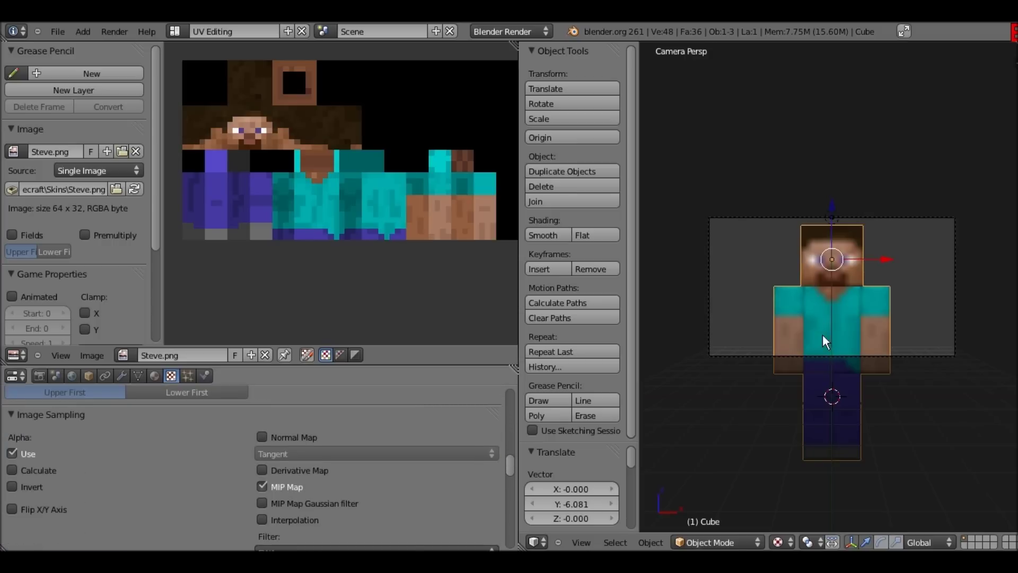
key(F12)
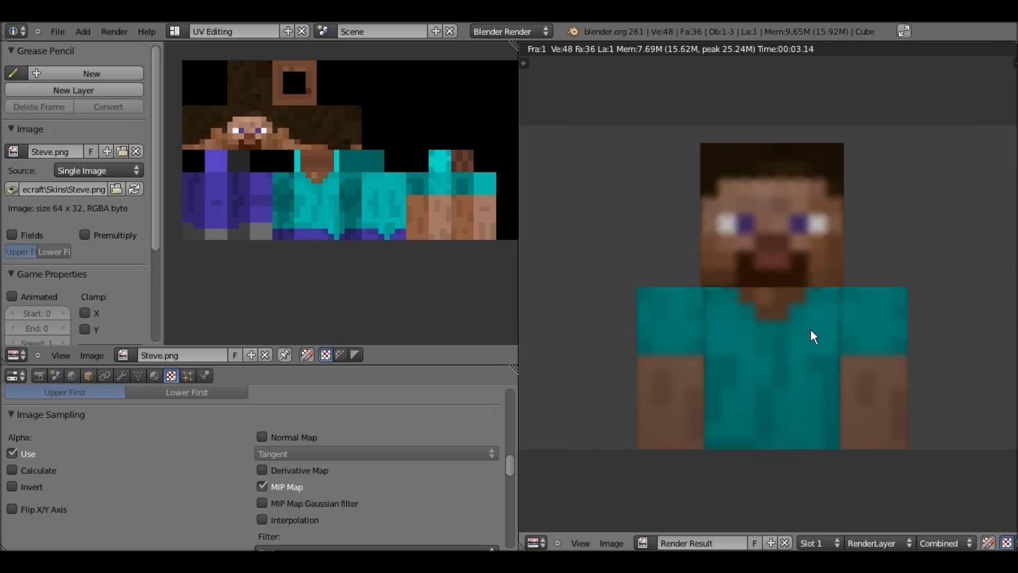
scroll(799, 334, down, 1)
scroll(747, 188, up, 1)
key(Escape)
Set the texture's sampling filter to Box and render the scene again.
scroll(398, 451, down, 3)
click(283, 460)
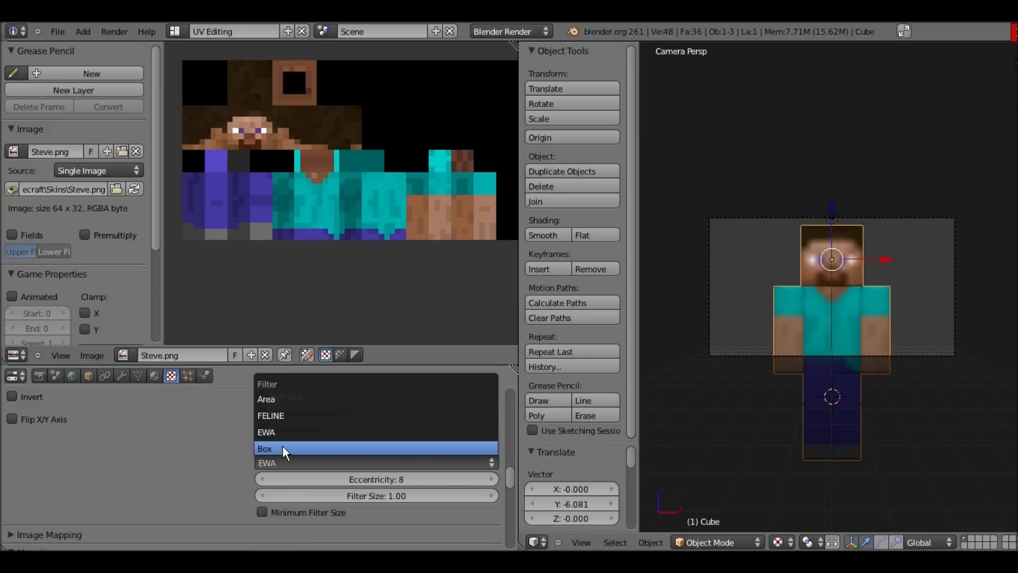
click(282, 446)
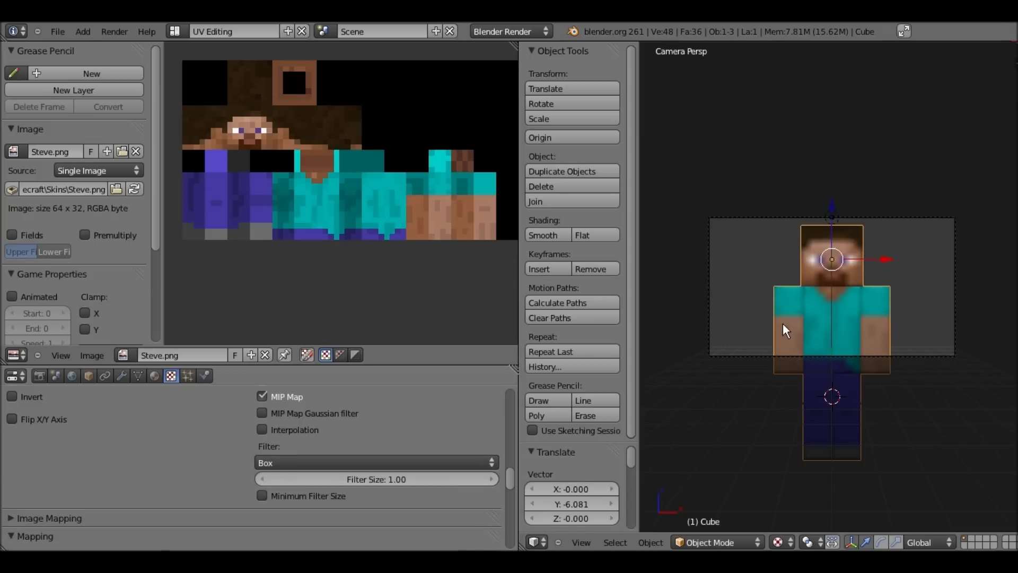
key(F12)
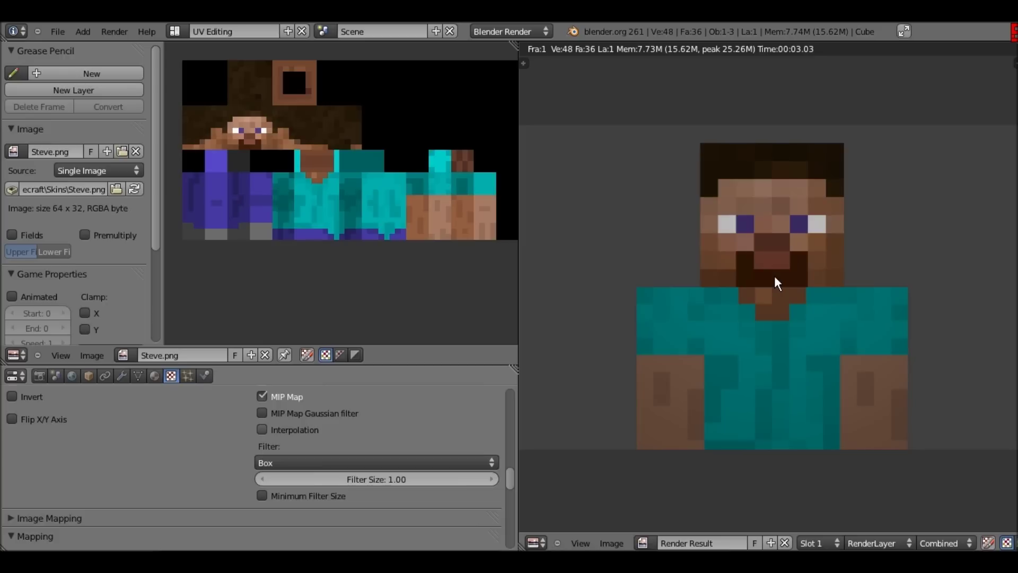
key(Escape)
mouse_move(664, 330)
middle_down()
mouse_move(791, 318)
mouse_move(654, 318)
mouse_move(734, 307)
mouse_move(744, 325)
middle_up()
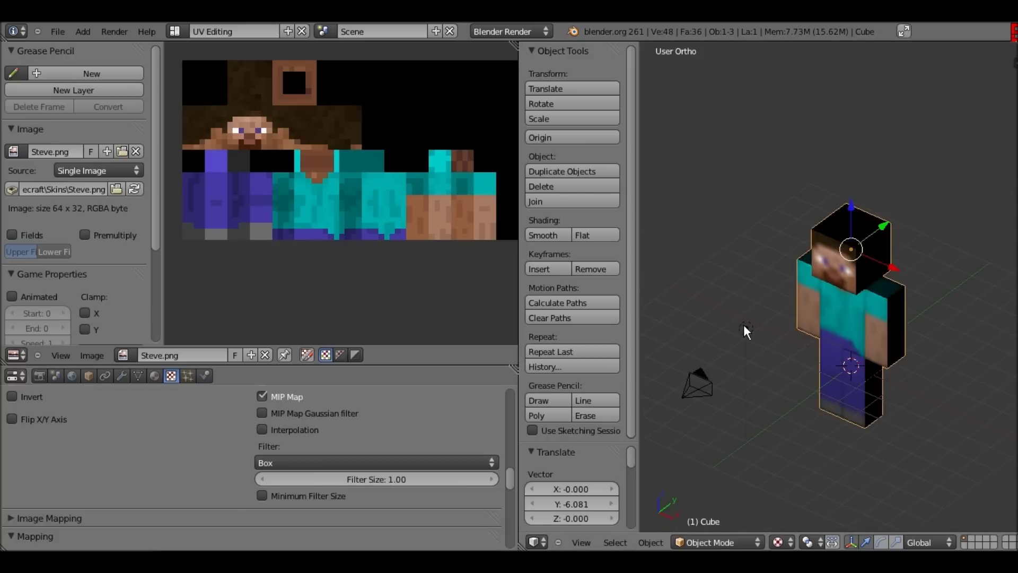
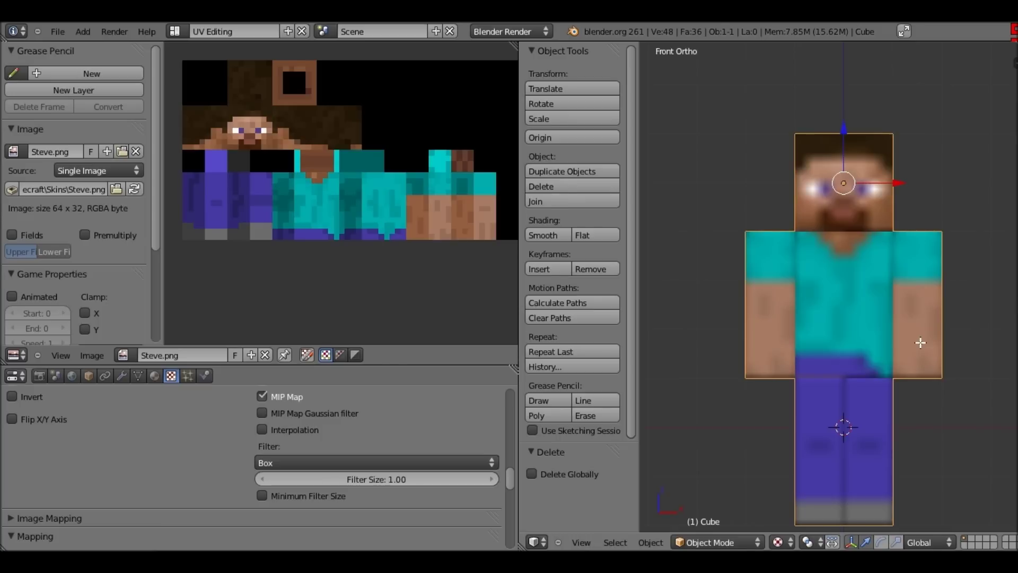
mouse_move(877, 282)
shift+middle_down()
mouse_move(862, 368)
mouse_move(858, 276)
shift+middle_up()
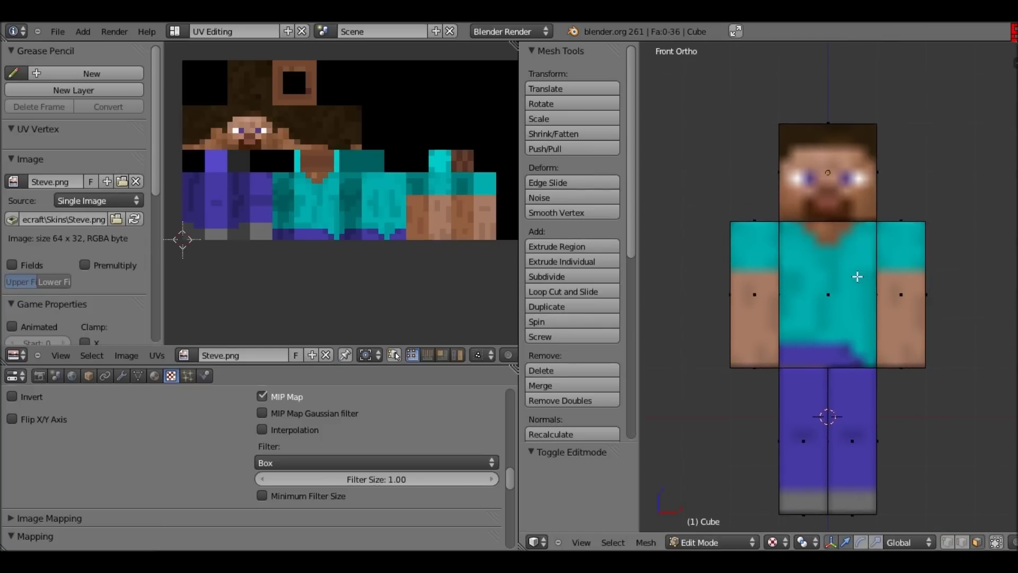
scroll(928, 341, down, 1)
key(b)
drag(928, 340, 880, 187)
key(g)
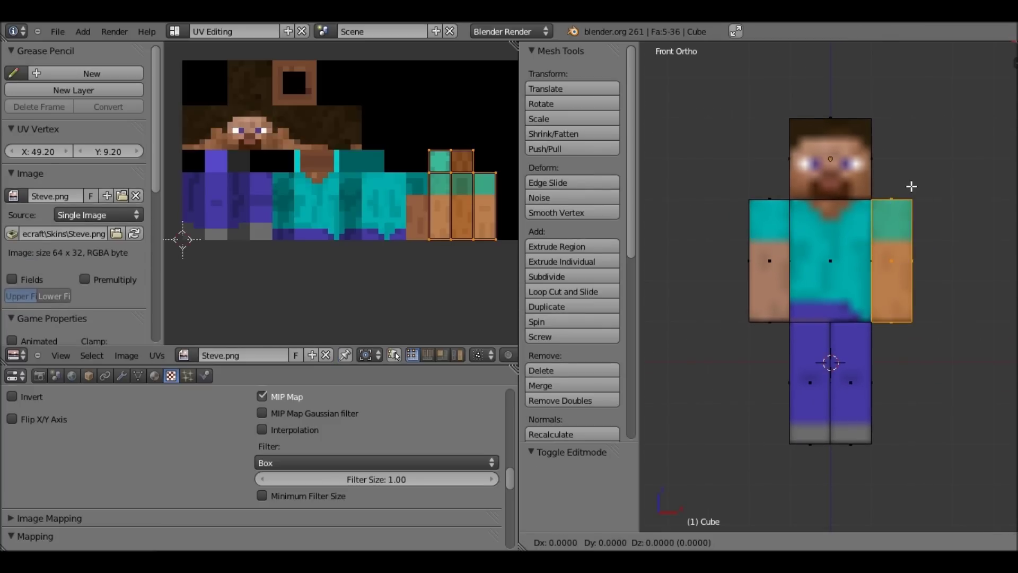
right_click(957, 182)
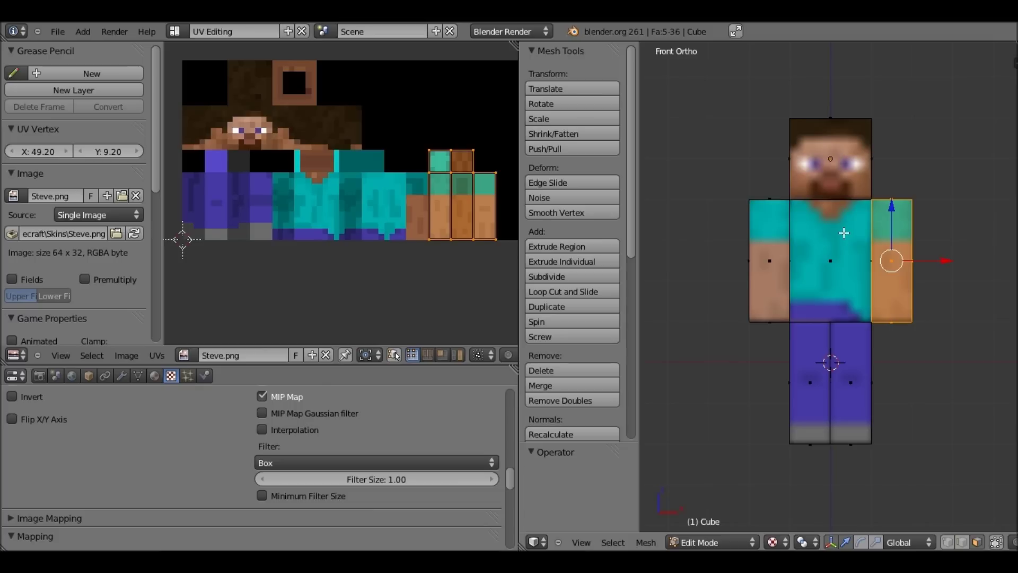
scroll(805, 198, up, 2)
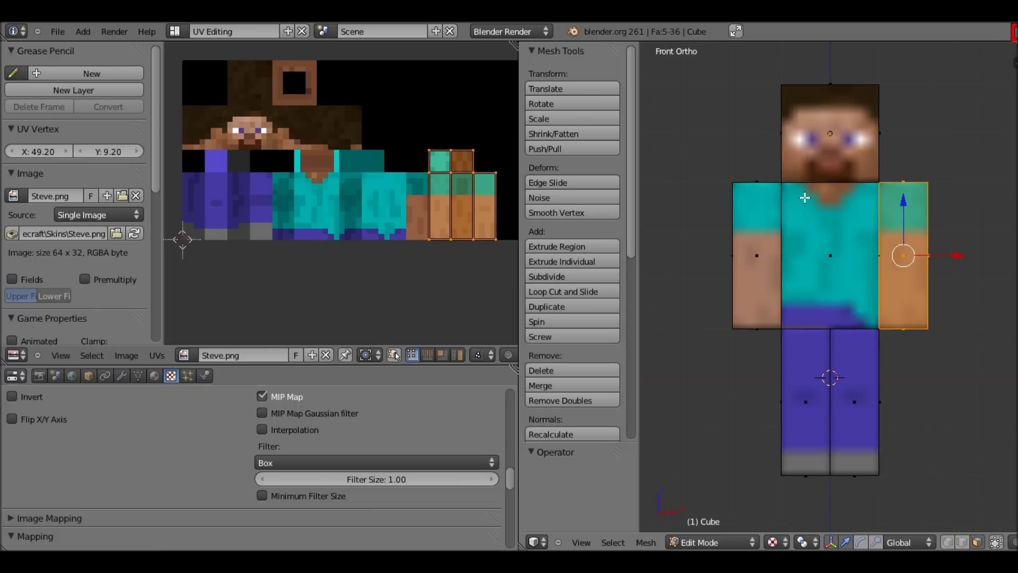
scroll(805, 198, down, 1)
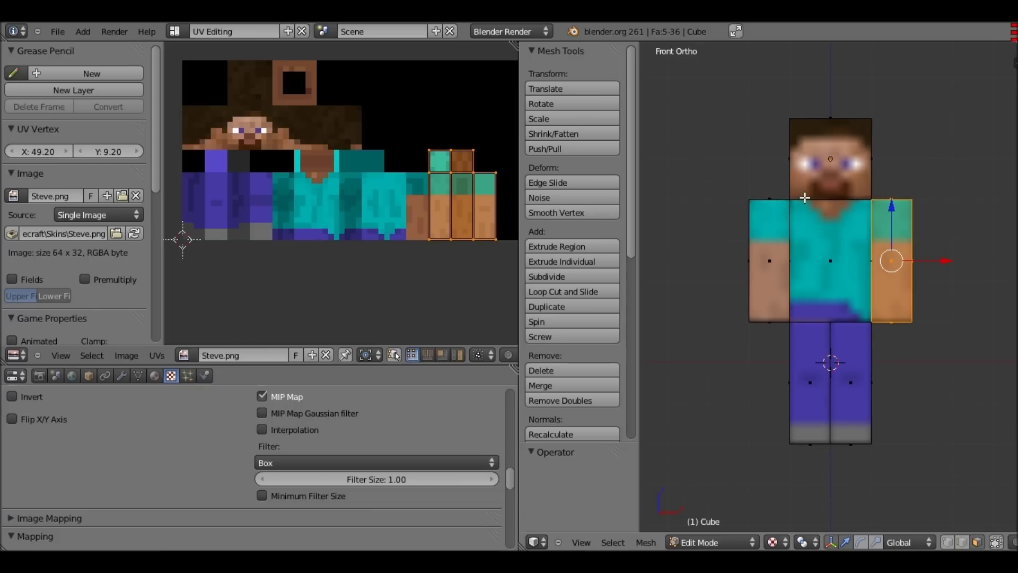
scroll(763, 200, down, 1)
scroll(763, 200, up, 1)
scroll(763, 201, down, 1)
key(g)
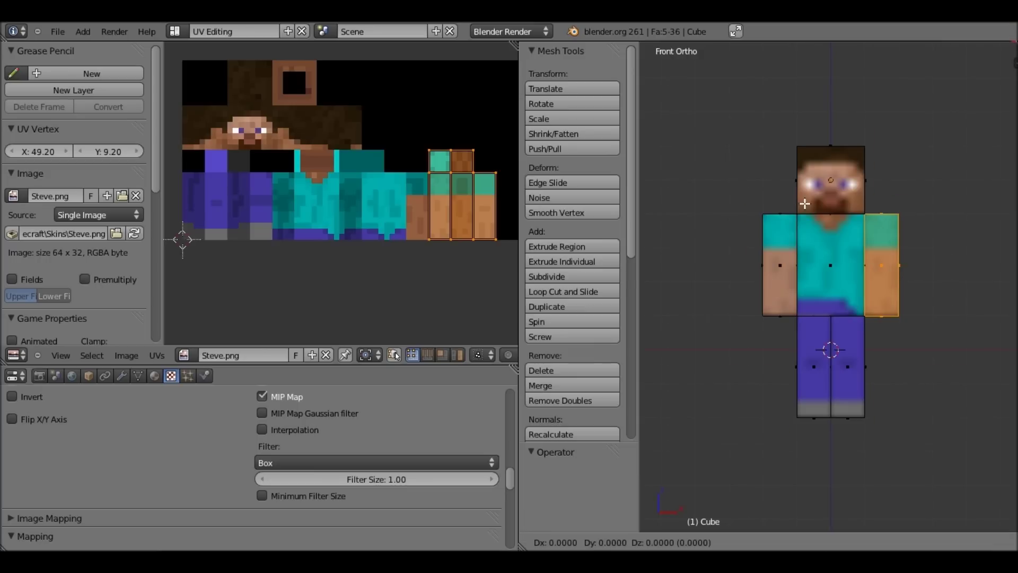
key(BackSpace)
key(Return)
key(Tab)
key(Tab)
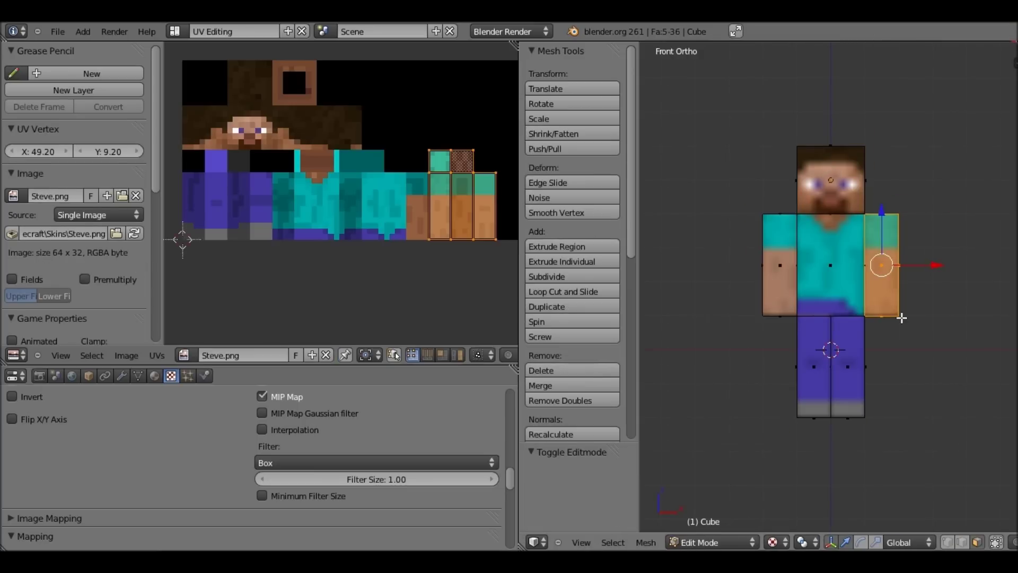
Select the character's whole left arm and move it 2 units along X, away from the torso.
key(a)
key(b)
drag(919, 339, 869, 192)
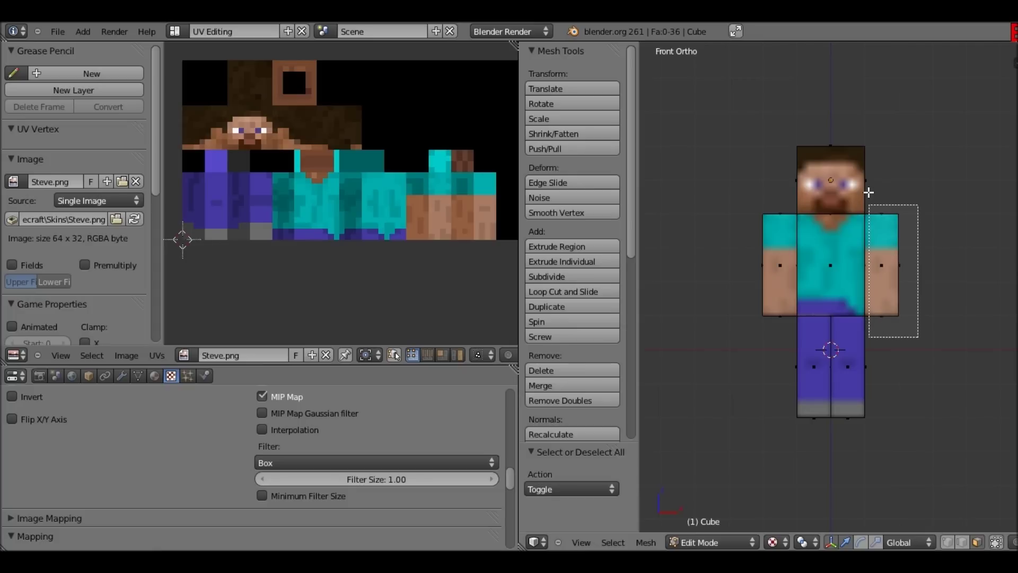
drag(868, 192, 868, 191)
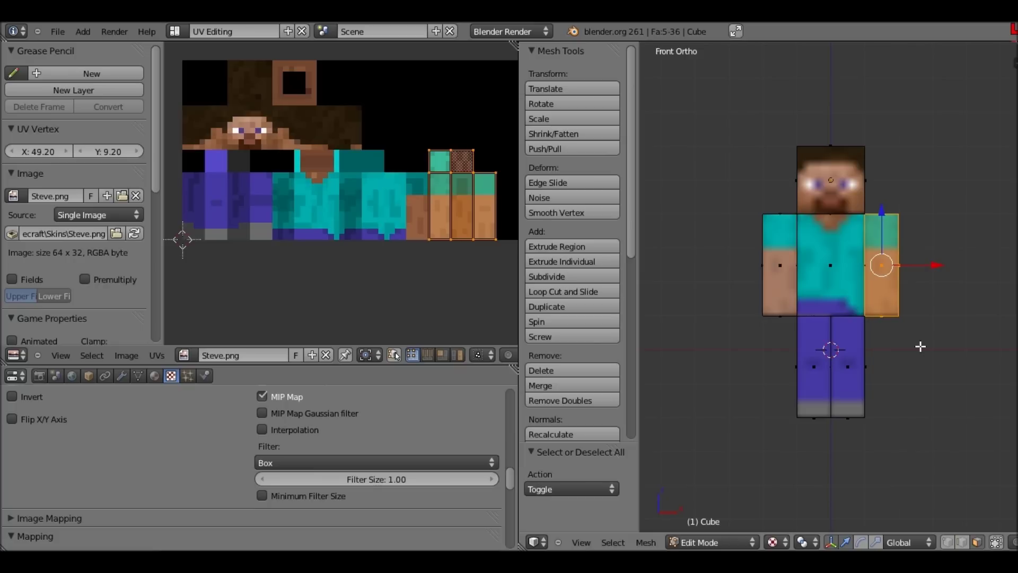
middle_drag(934, 307, 968, 270)
key(KP_1)
key(g)
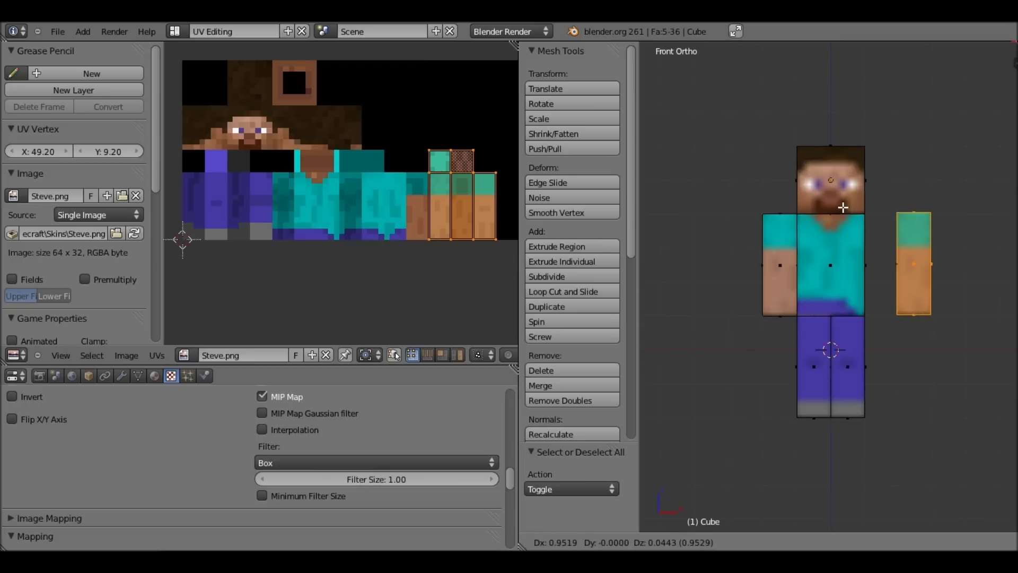
key(2)
key(Return)
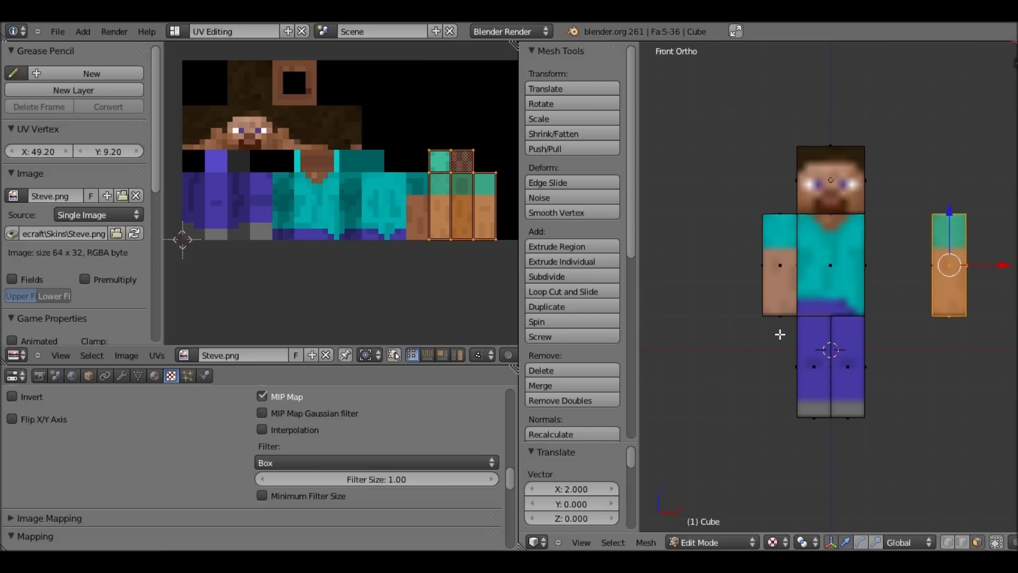
Select only the character's right arm and move it -2 units along X, away from the torso.
key(a)
key(b)
drag(791, 335, 702, 154)
key(g)
key(minus)
key(1)
key(BackSpace)
key(2)
key(Return)
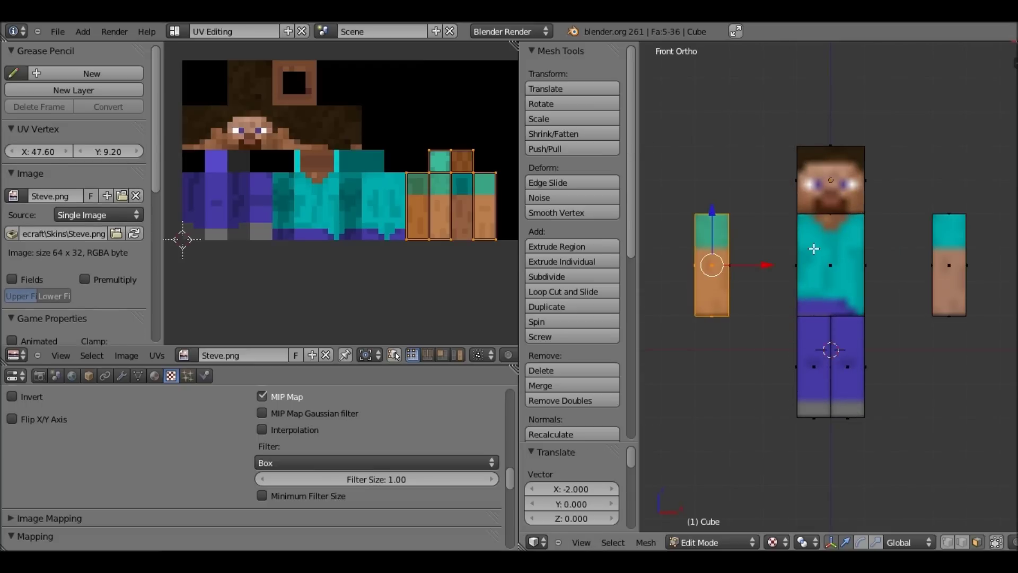
Select only the character's left leg and move it 2 units along X and -2 units along Z.
key(a)
key(b)
drag(901, 447, 842, 352)
key(g)
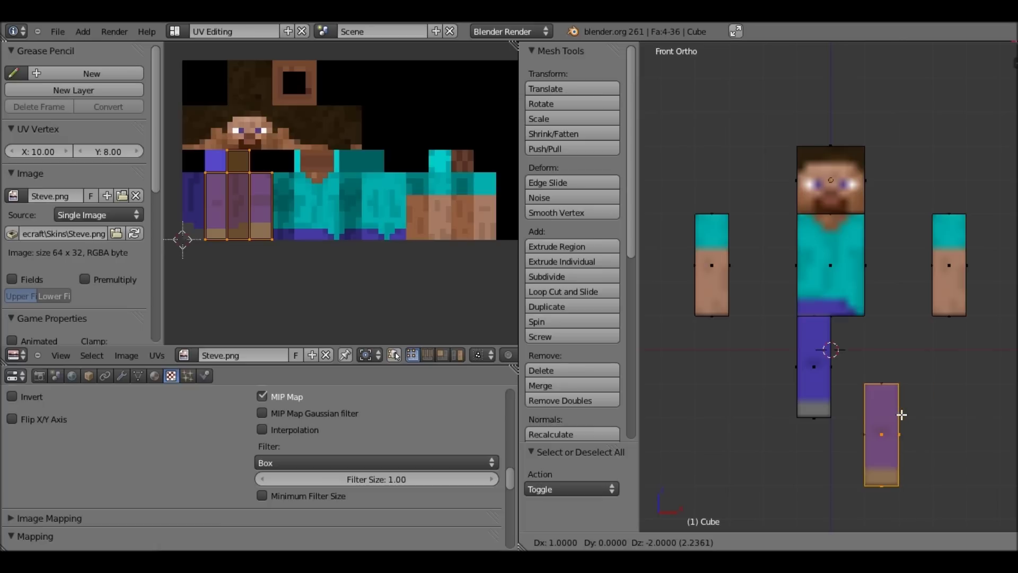
click(860, 411)
Select only the character's right leg and move it -2 units along X and -2 units along Z.
key(a)
key(b)
drag(853, 437, 745, 329)
key(g)
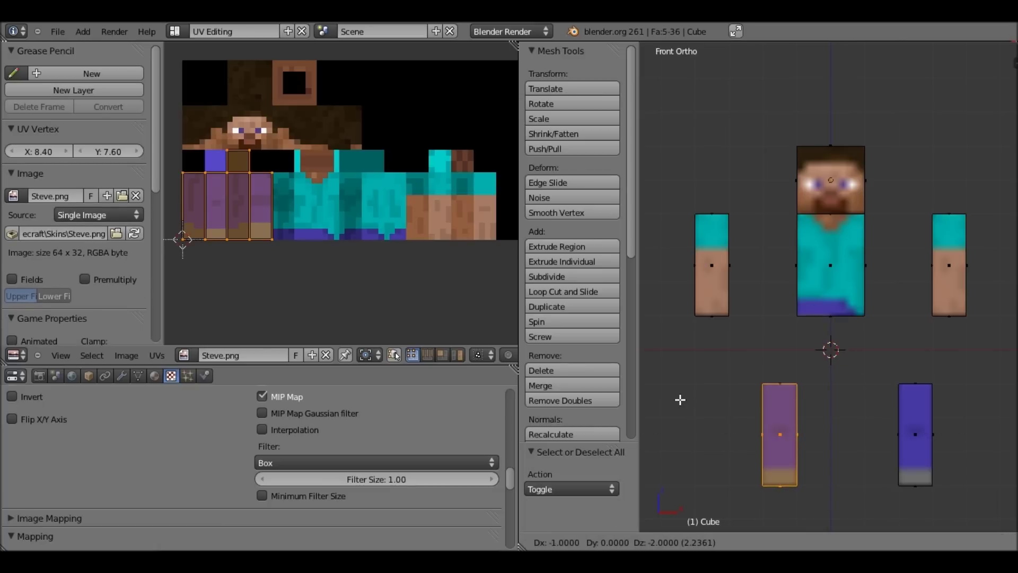
click(764, 371)
scroll(775, 359, down, 3)
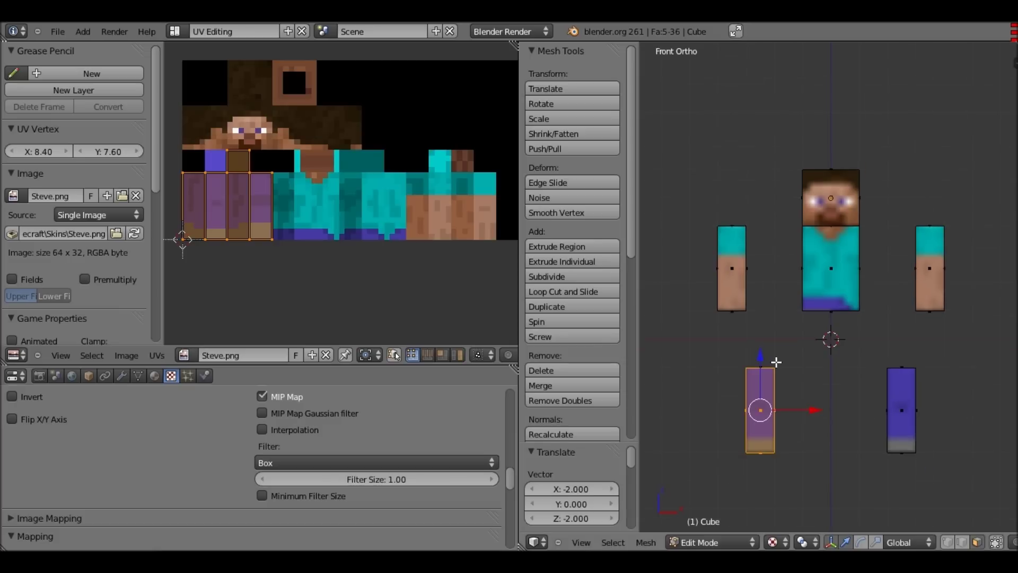
Select only the head and raise it 2 units along Z, clear of the torso.
key(a)
scroll(877, 216, up, 2)
key(b)
drag(877, 215, 723, 117)
drag(792, 177, 792, 177)
key(g)
key(z)
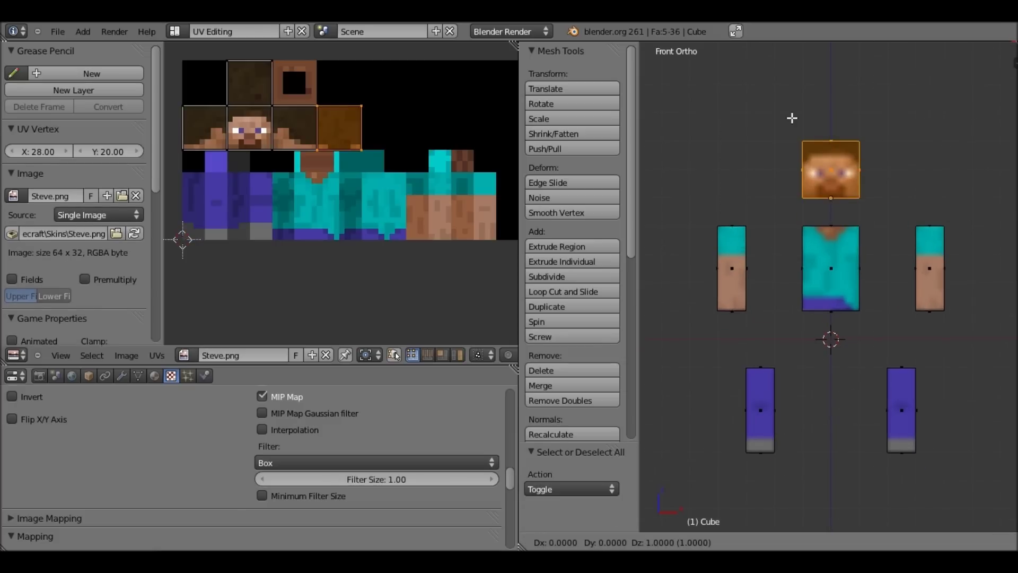
click(857, 208)
shift+middle_drag(850, 301, 847, 331)
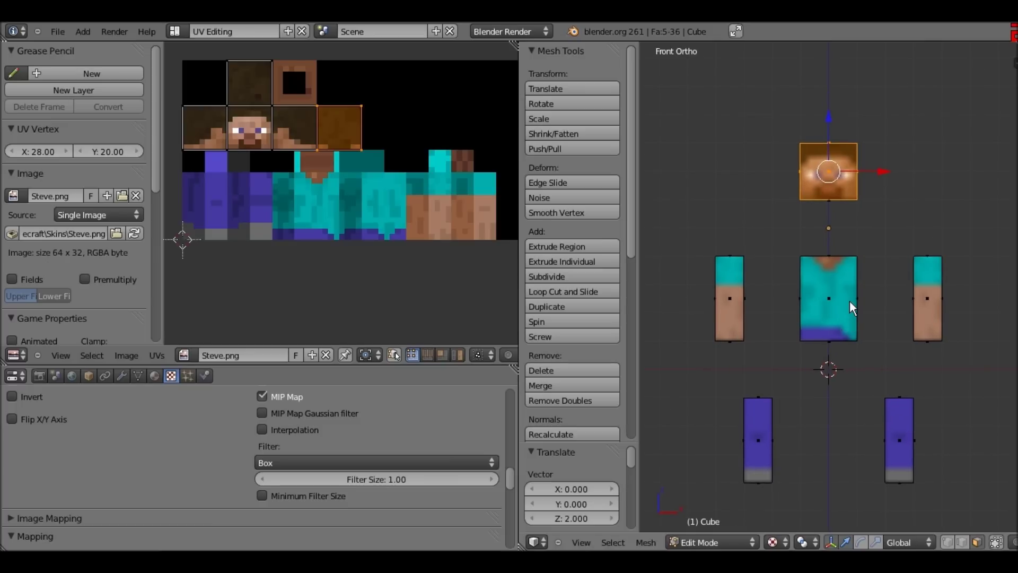
Leave mesh editing, add a single-bone armature and raise it 1 unit along Z to the torso's base.
key(Tab)
key(shift+a)
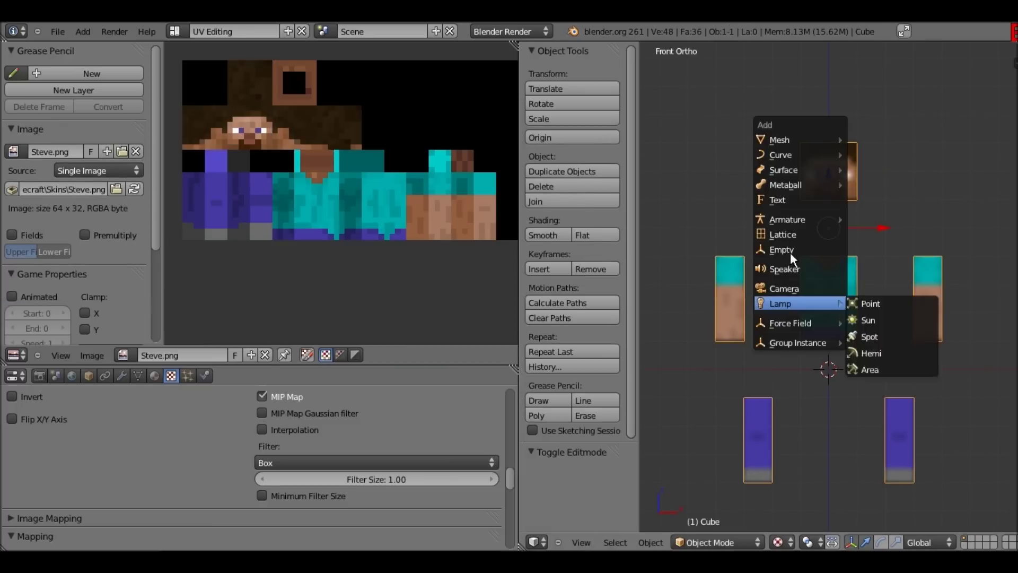
mouse_move(788, 219)
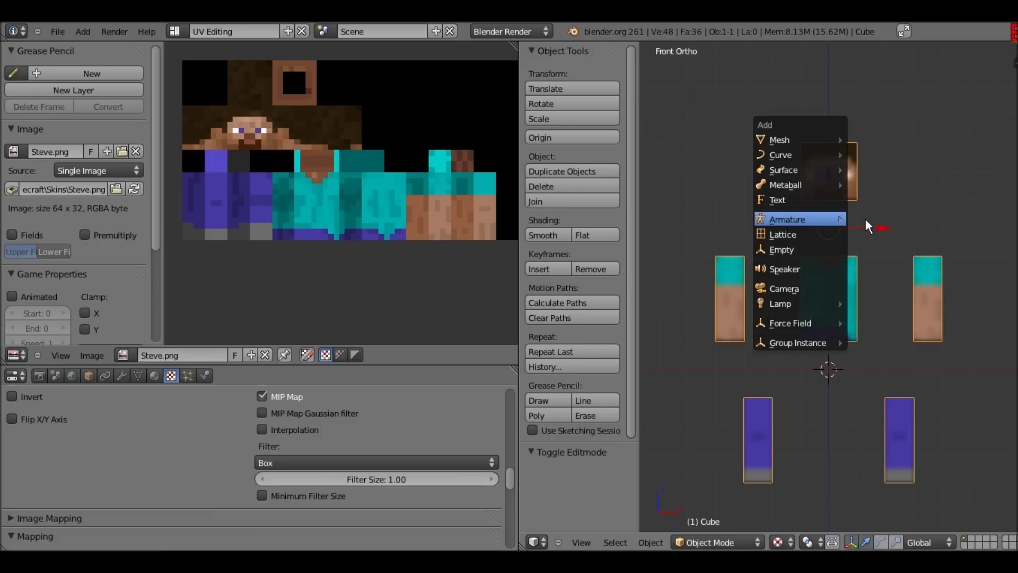
click(865, 218)
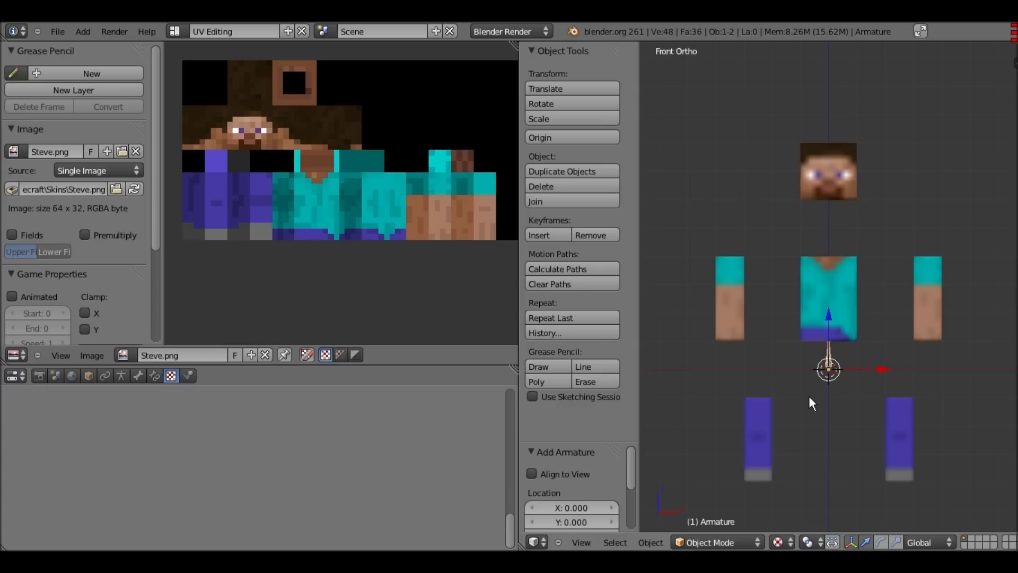
key(g)
key(z)
key(1)
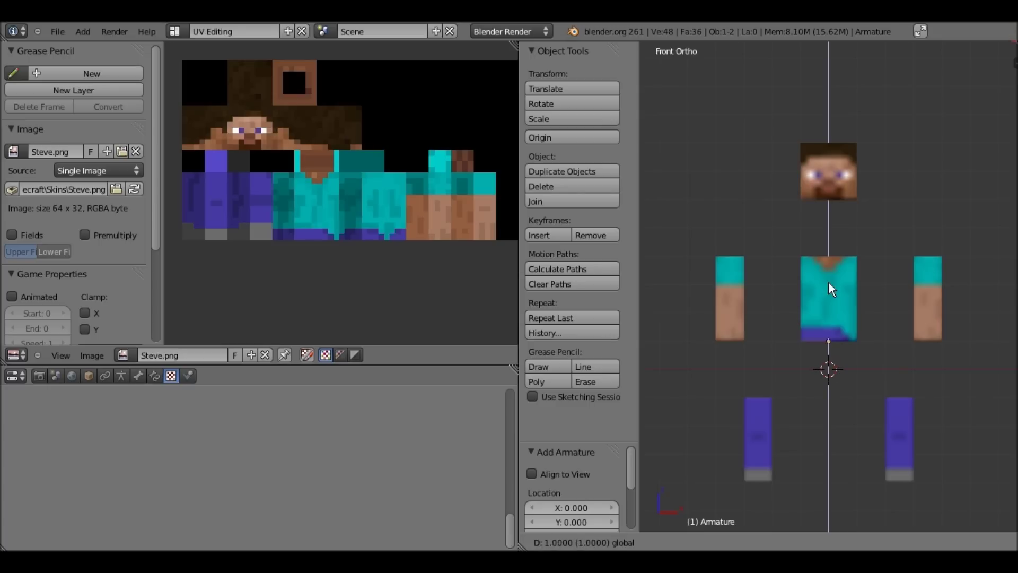
key(Return)
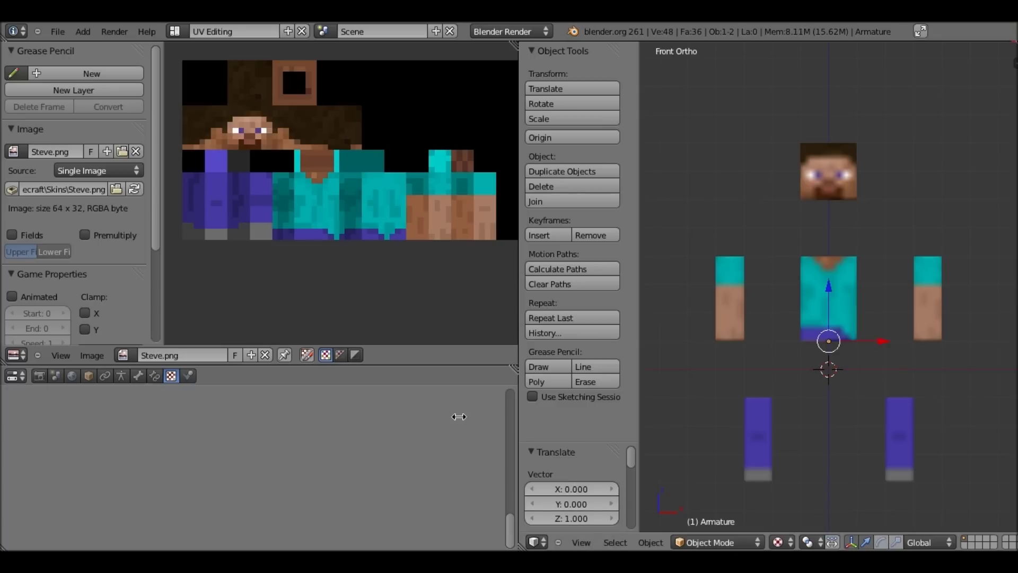
Turn on X-Ray in the armature's display settings so the bone shows through the mesh.
click(120, 375)
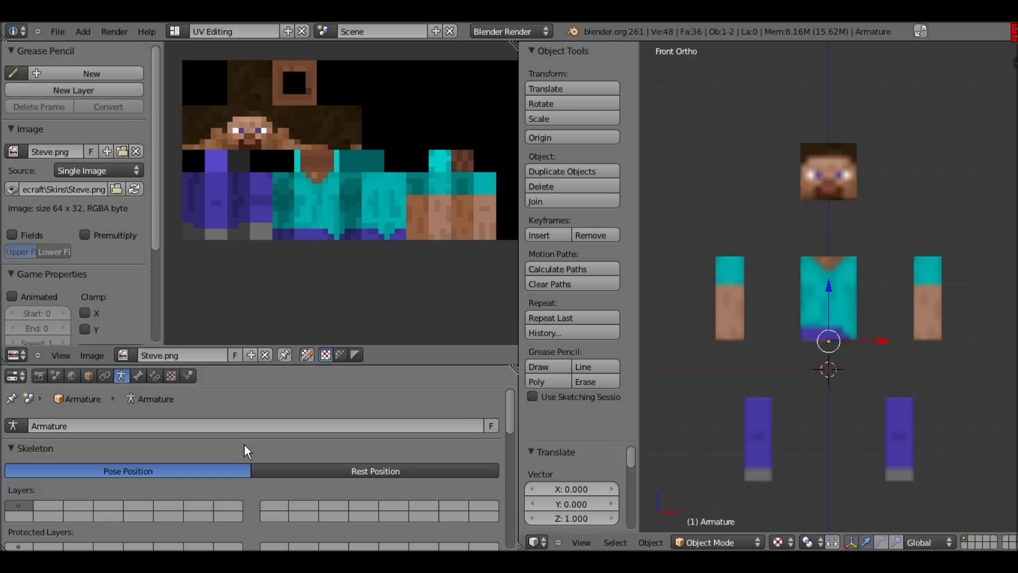
scroll(244, 444, down, 7)
scroll(244, 444, down, 3)
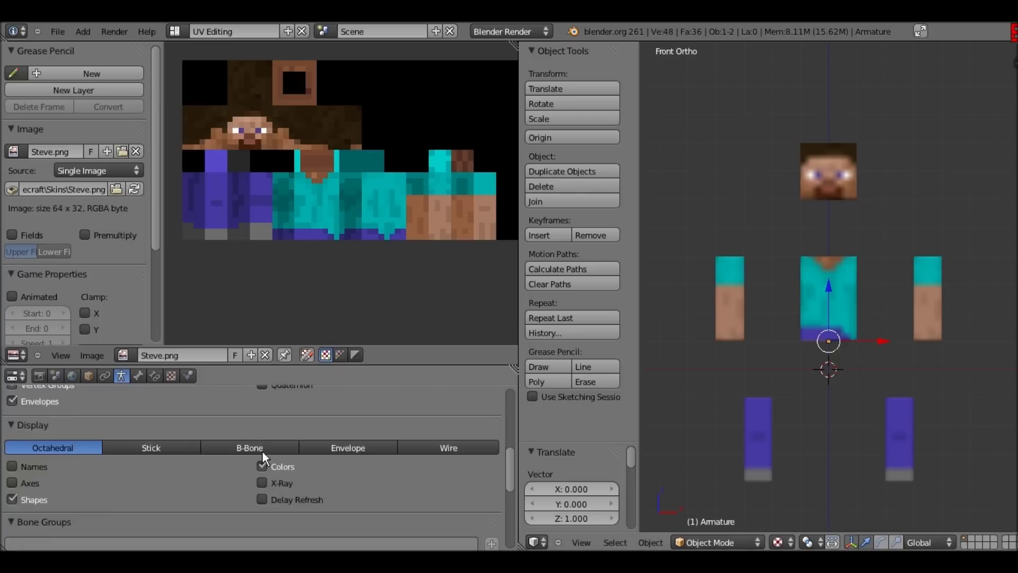
click(262, 454)
Try the B-Bone and Stick display types on the armature and return it to Octahedral.
click(249, 416)
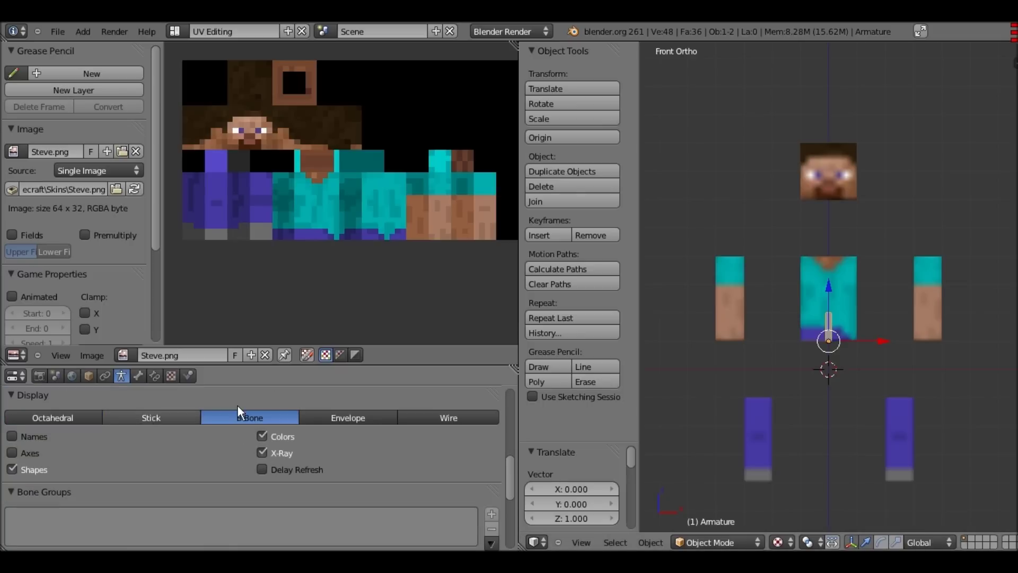
click(150, 418)
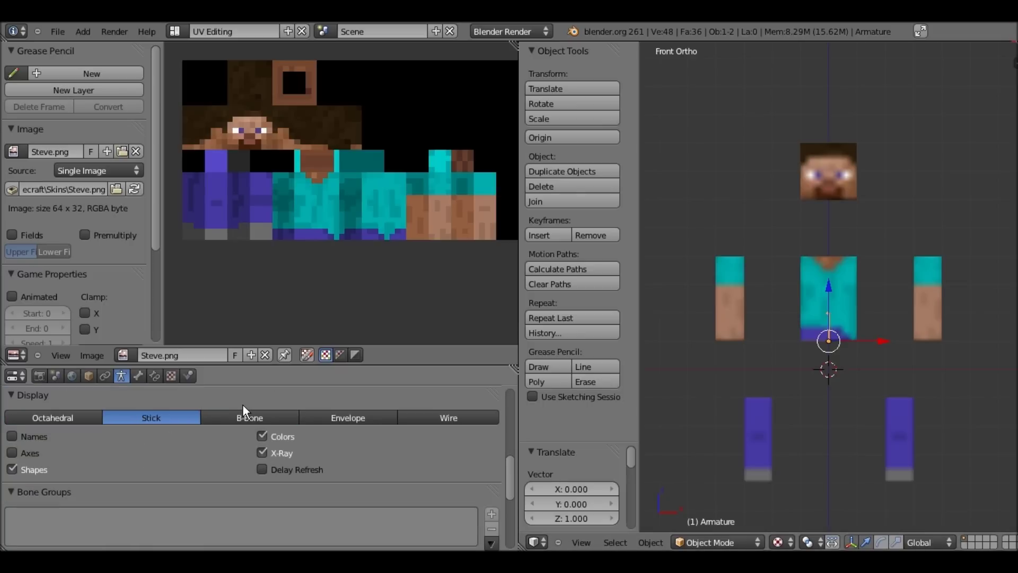
click(45, 418)
Enter editing on the armature and raise the bone's tip 1 unit along Z inside the torso.
scroll(817, 348, up, 1)
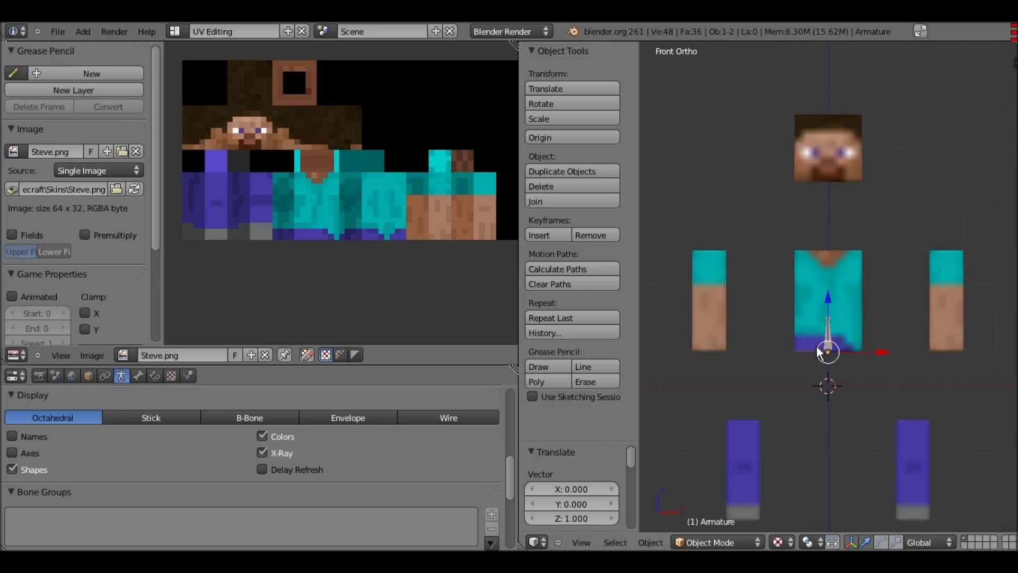
scroll(809, 355, down, 3)
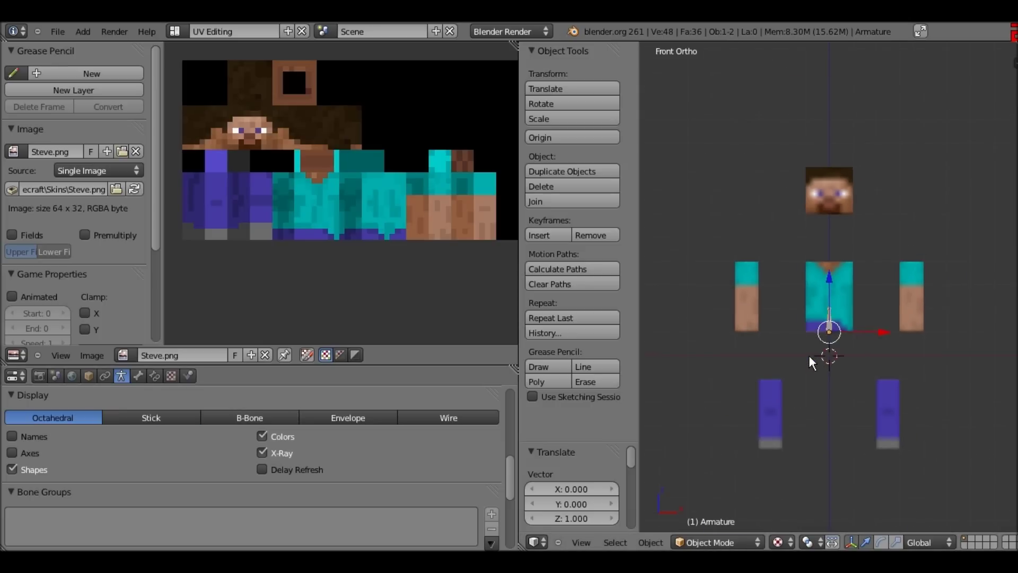
scroll(810, 355, up, 2)
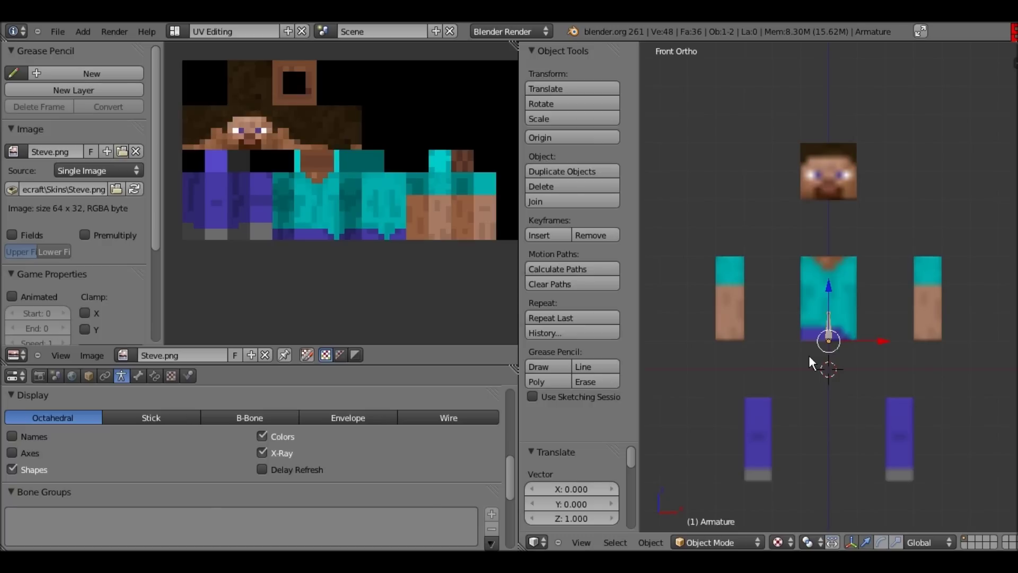
scroll(809, 356, up, 2)
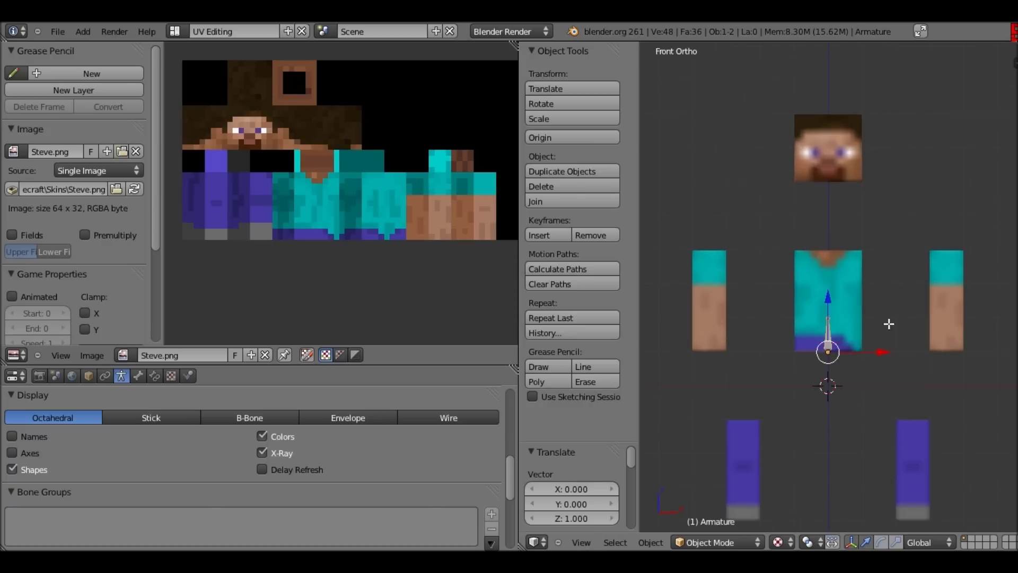
key(Tab)
key(g)
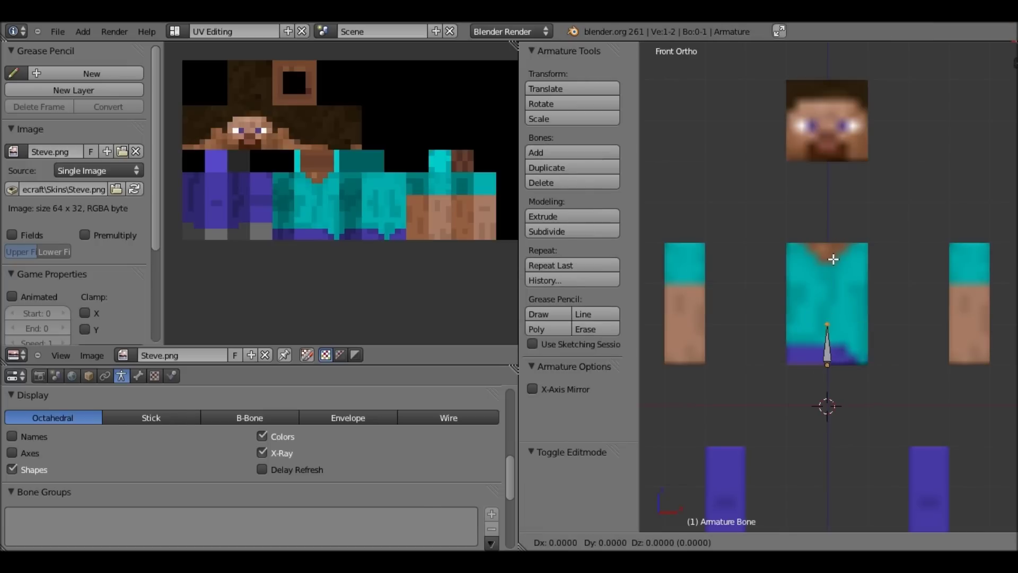
click(824, 324)
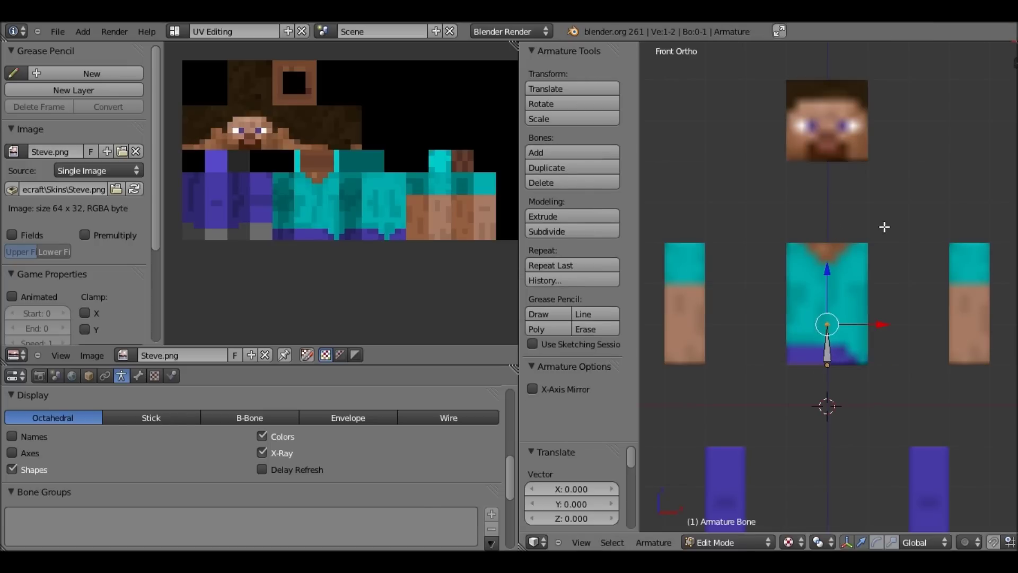
key(g)
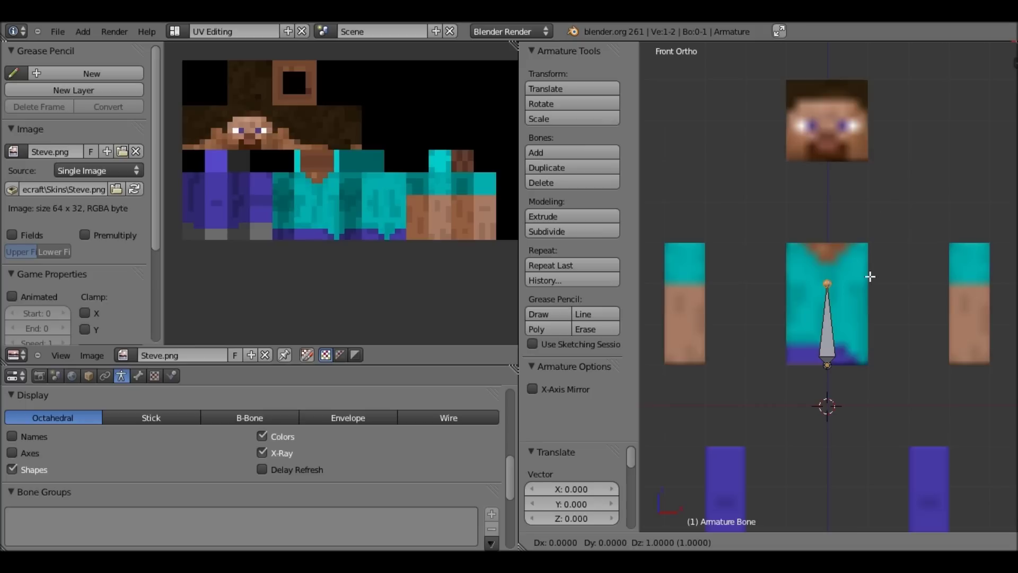
click(871, 277)
Lower the bone's tip 0.5 unit along Z to the middle of the torso.
scroll(866, 283, up, 1)
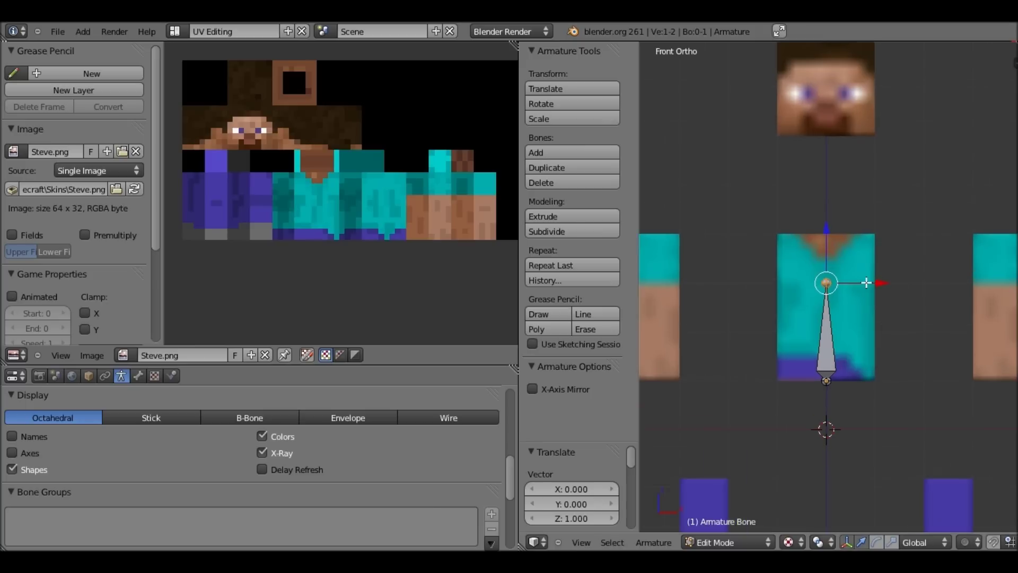
click(868, 280)
scroll(828, 289, up, 1)
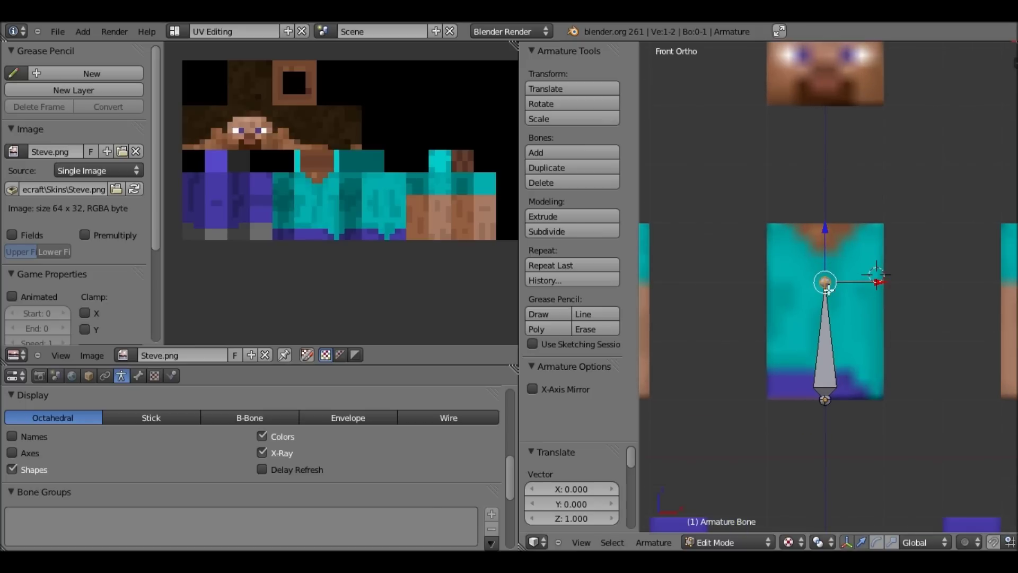
scroll(841, 287, down, 3)
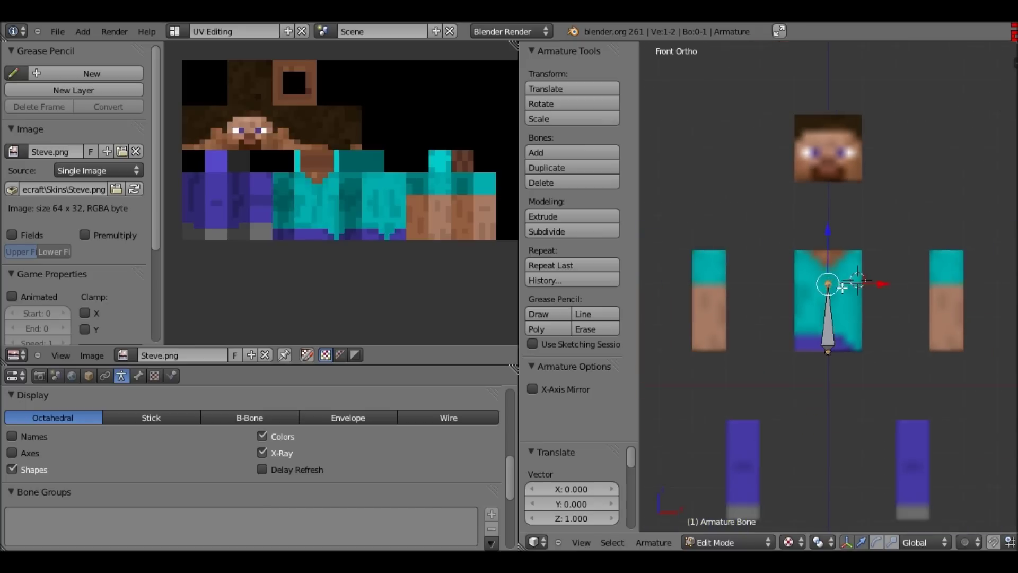
scroll(846, 281, up, 3)
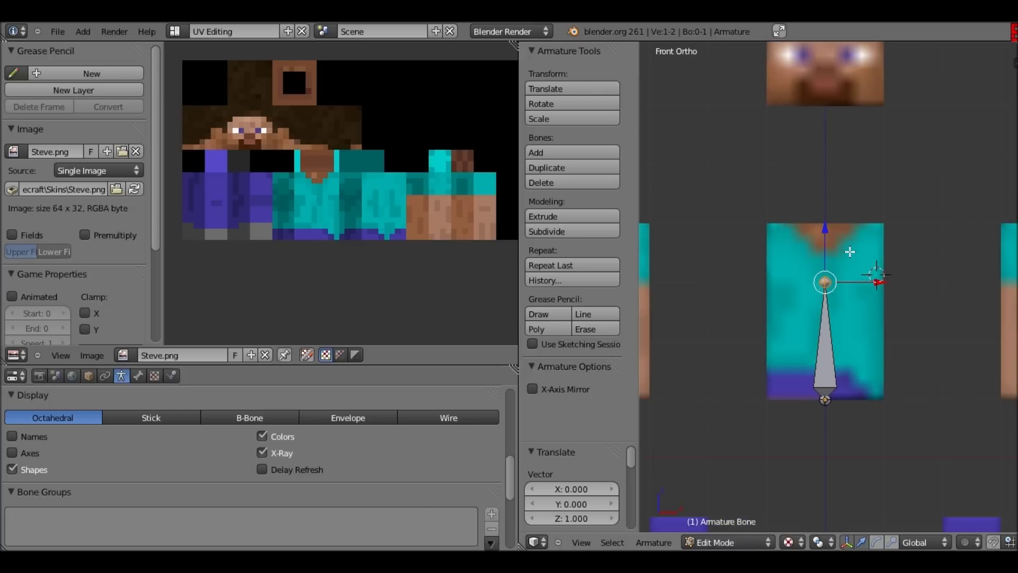
scroll(856, 231, up, 2)
key(g)
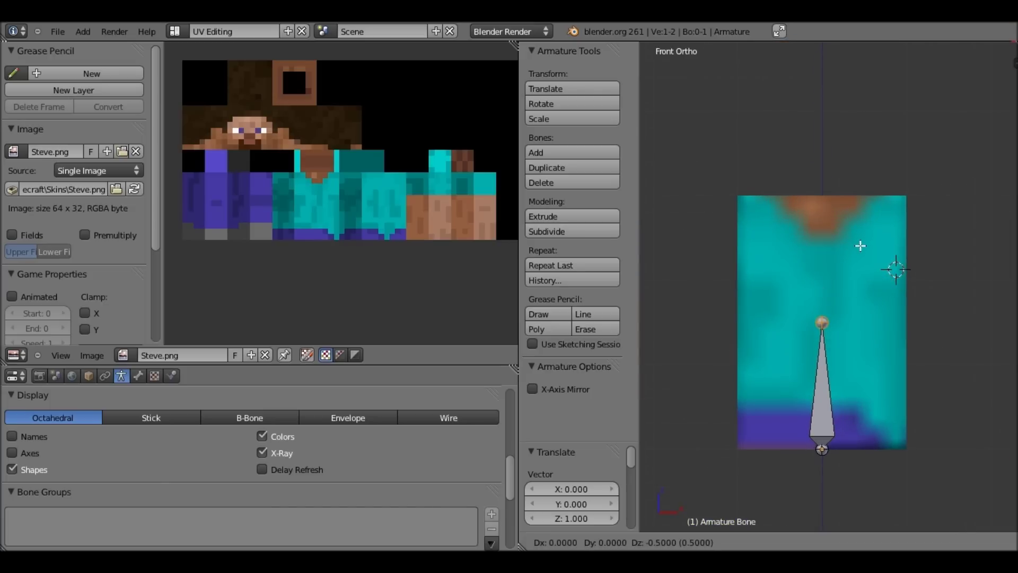
click(861, 245)
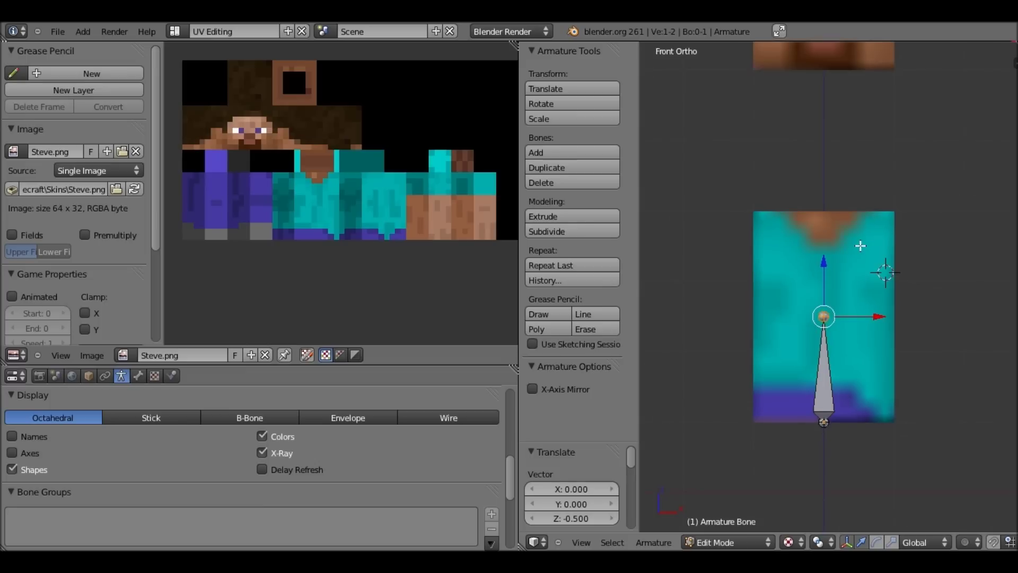
Extrude a second torso bone 1.5 units up along Z from the first bone's tip to the torso's top edge.
scroll(849, 329, down, 3)
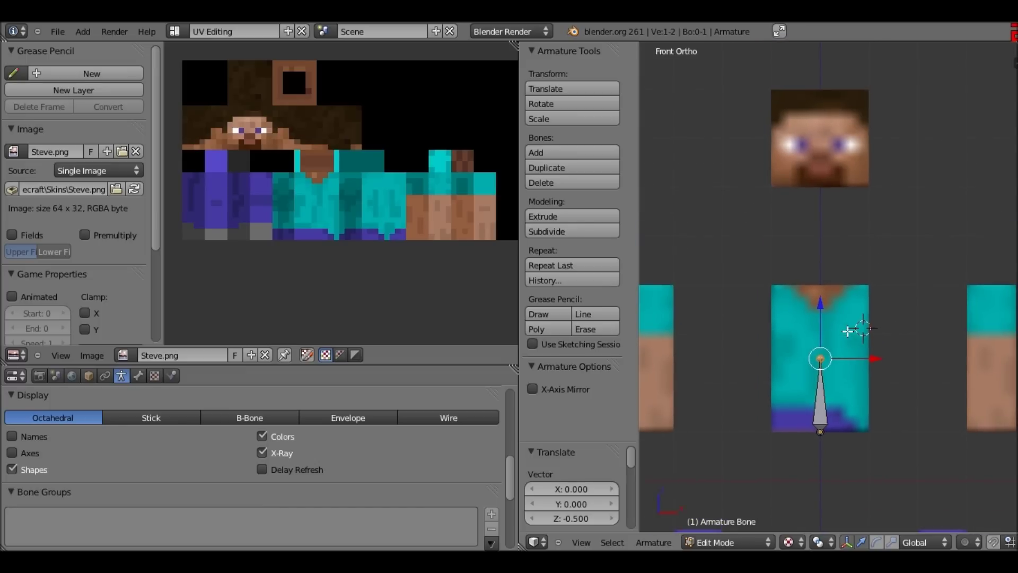
shift+middle_drag(848, 331, 854, 355)
key(e)
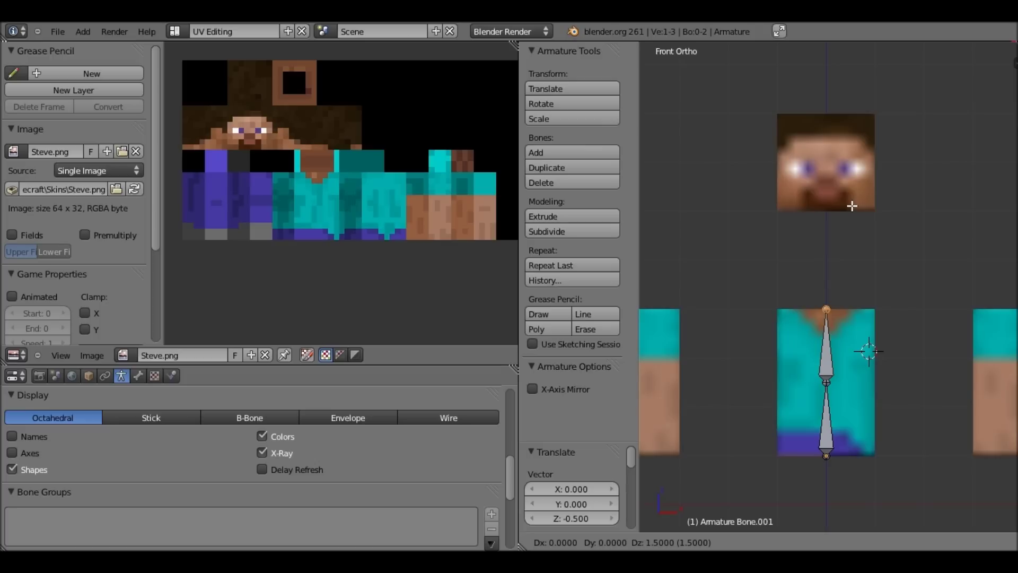
click(852, 206)
Examine up close how the upper torso bone's tip lines up with the torso's top edge.
scroll(836, 278, up, 6)
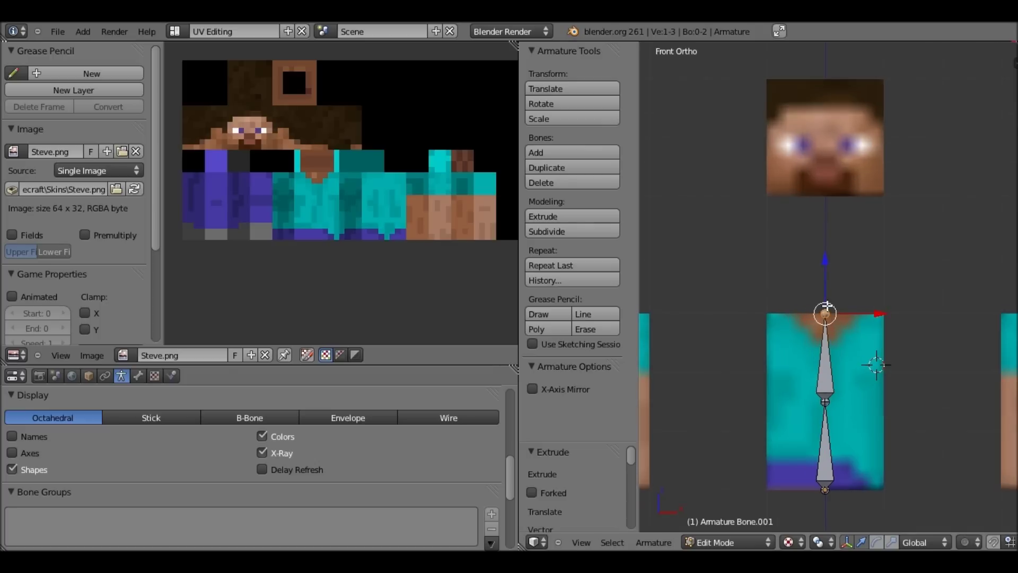
scroll(834, 284, up, 6)
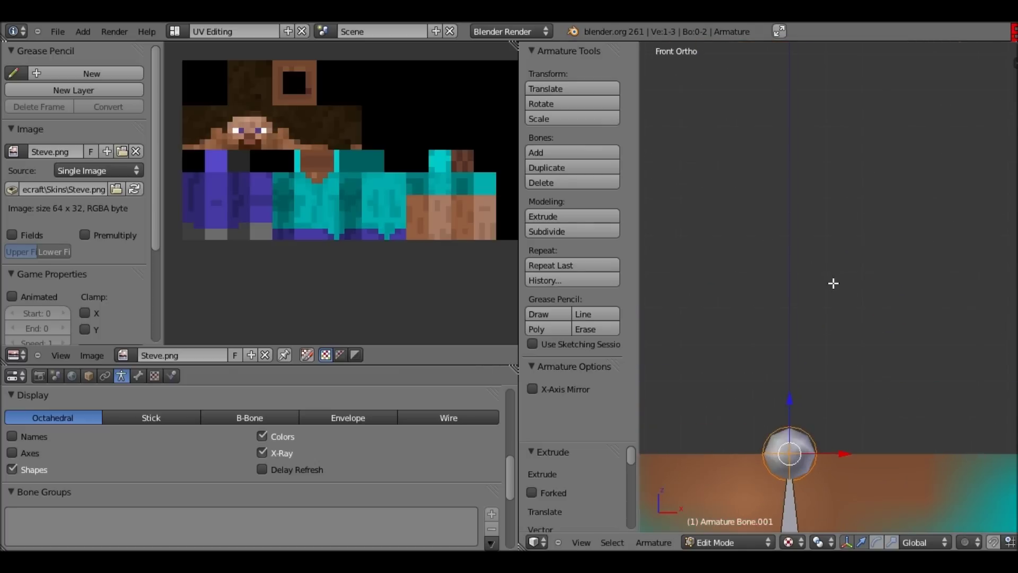
scroll(828, 276, up, 2)
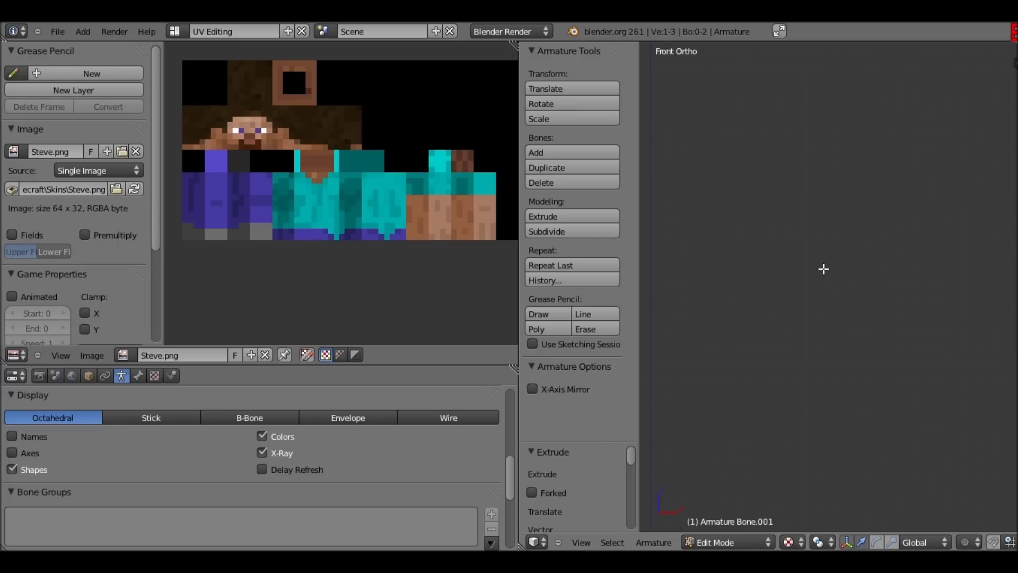
scroll(888, 264, up, 6)
scroll(883, 310, down, 10)
scroll(881, 316, down, 4)
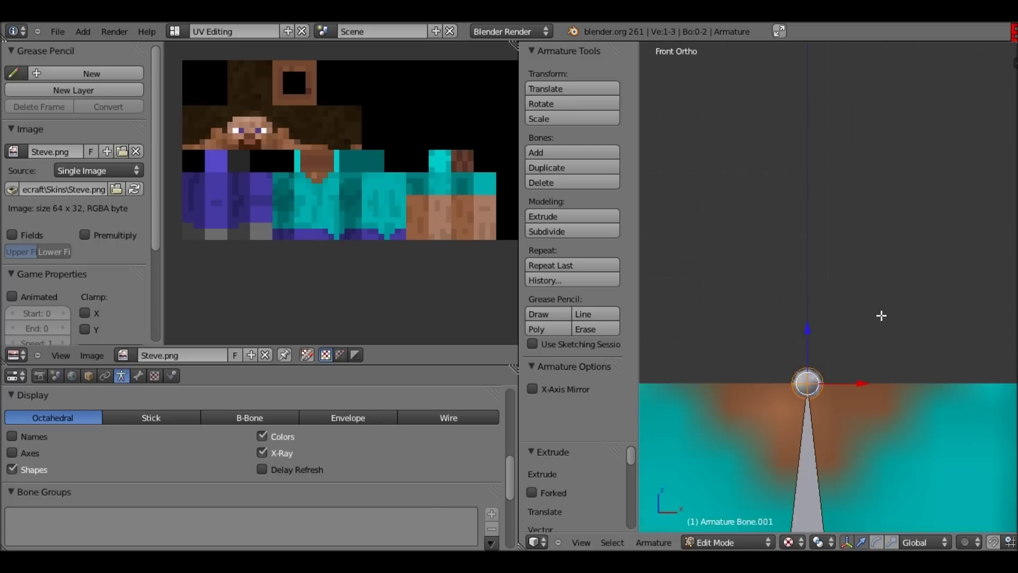
scroll(881, 315, down, 1)
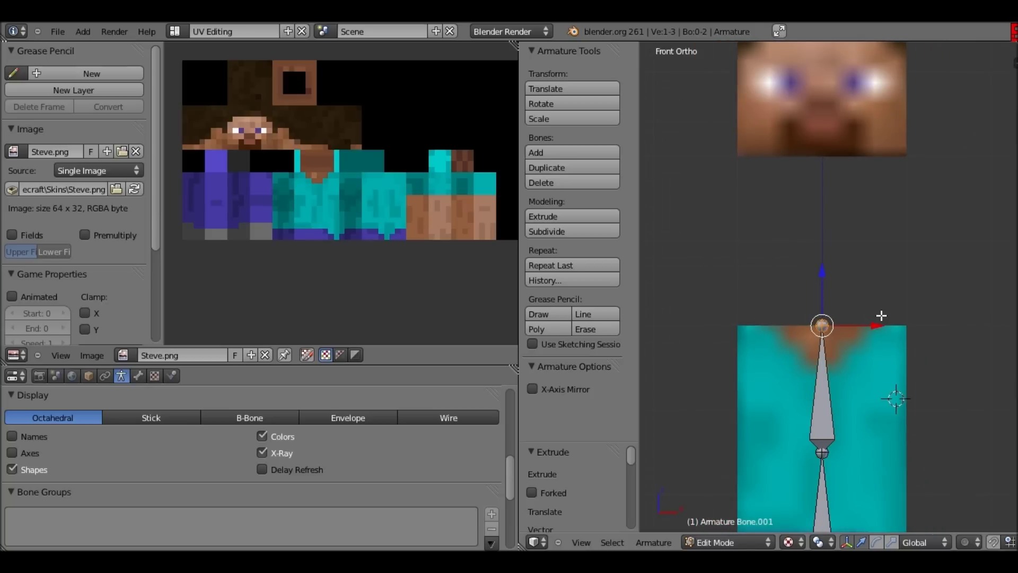
scroll(882, 316, down, 4)
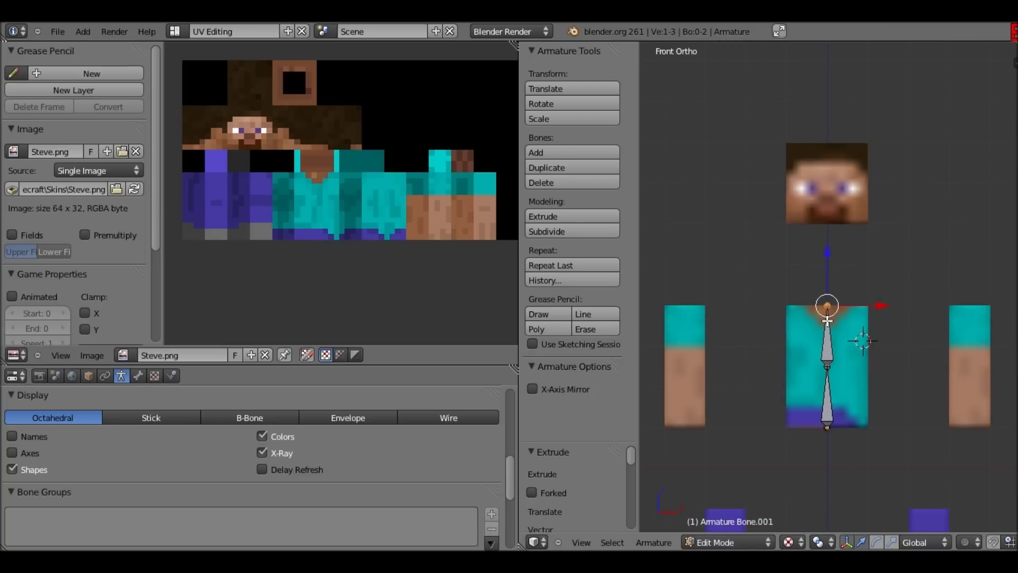
Duplicate the upper torso bone and move the copy 4 units up along Z so its tip meets the head's top.
scroll(828, 320, down, 1)
key(e)
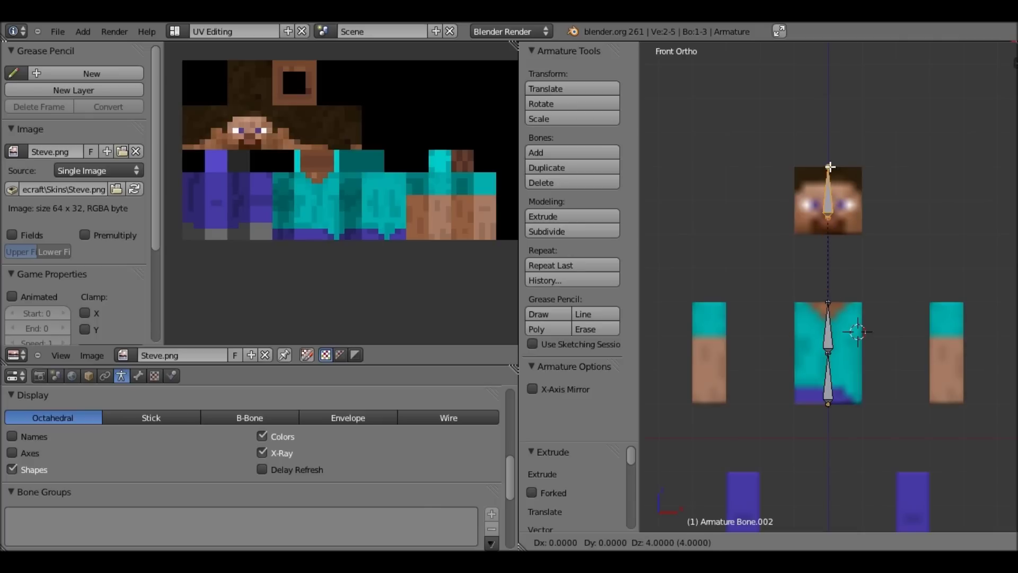
click(861, 210)
shift+middle_drag(859, 289, 856, 370)
shift+middle_drag(852, 325, 850, 345)
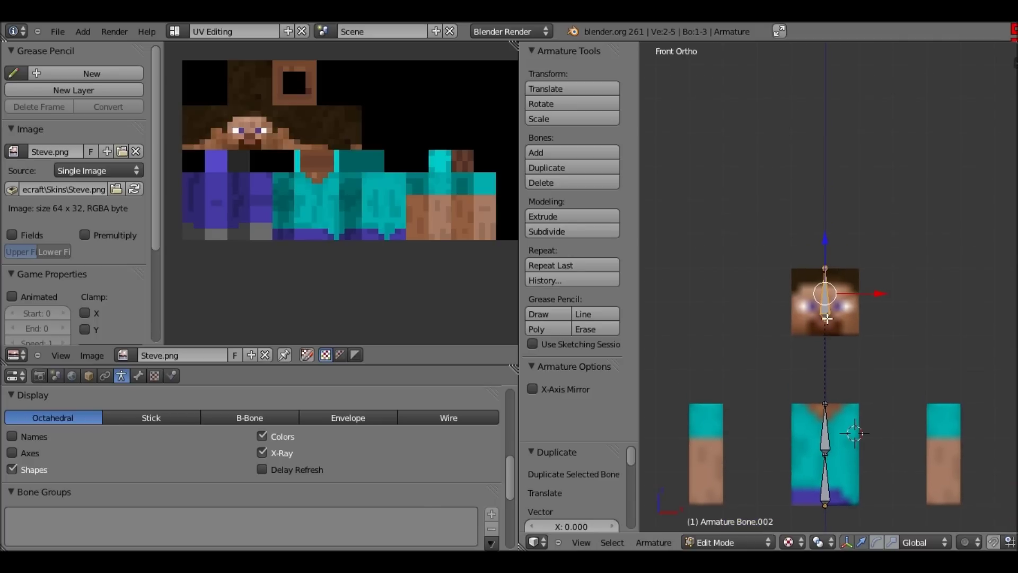
Lower the base joint of the head bone 0.5 unit along Z to the head's bottom edge.
scroll(828, 318, up, 1)
scroll(824, 334, up, 1)
right_click(824, 334)
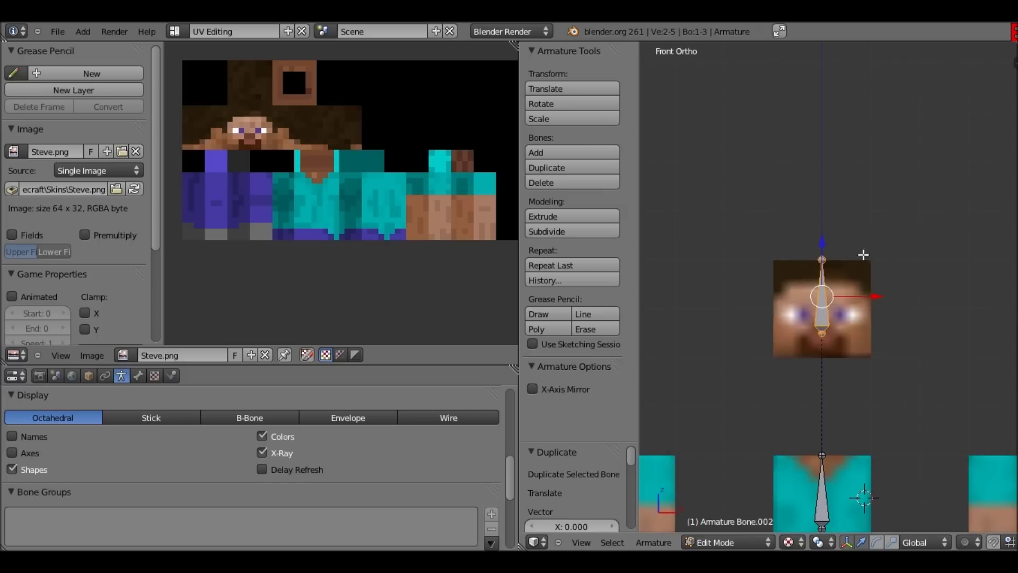
key(g)
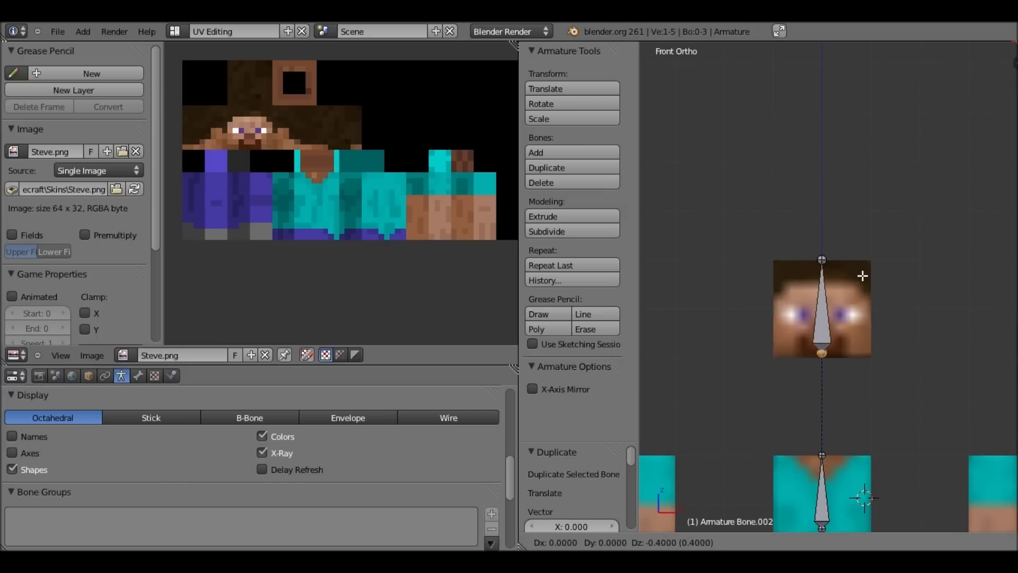
click(862, 279)
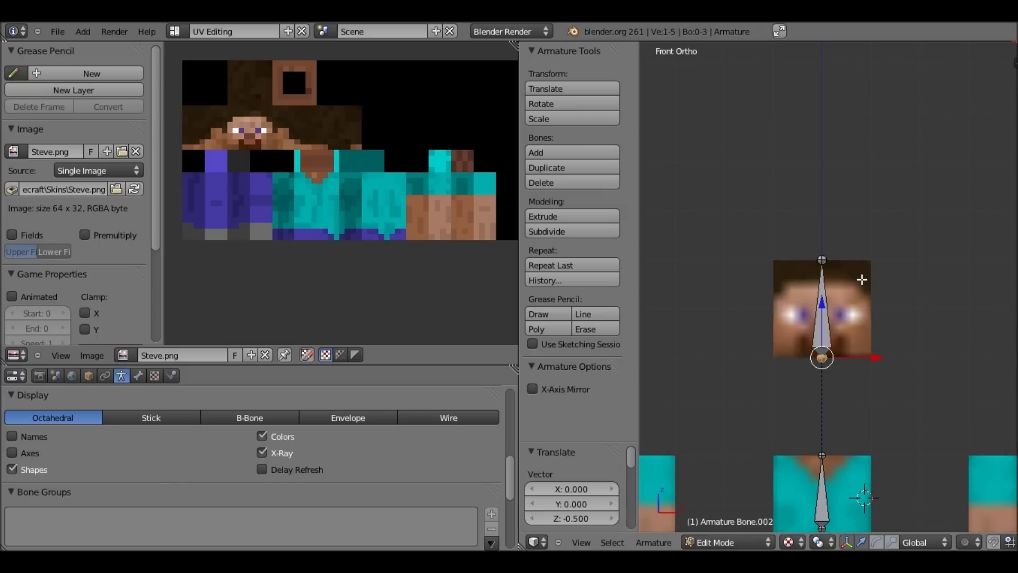
Duplicate the upper torso bone 4 units along negative X, and shift the copy back 0.5 unit to centre it on that arm.
scroll(862, 279, down, 2)
shift+middle_drag(820, 276, 827, 228)
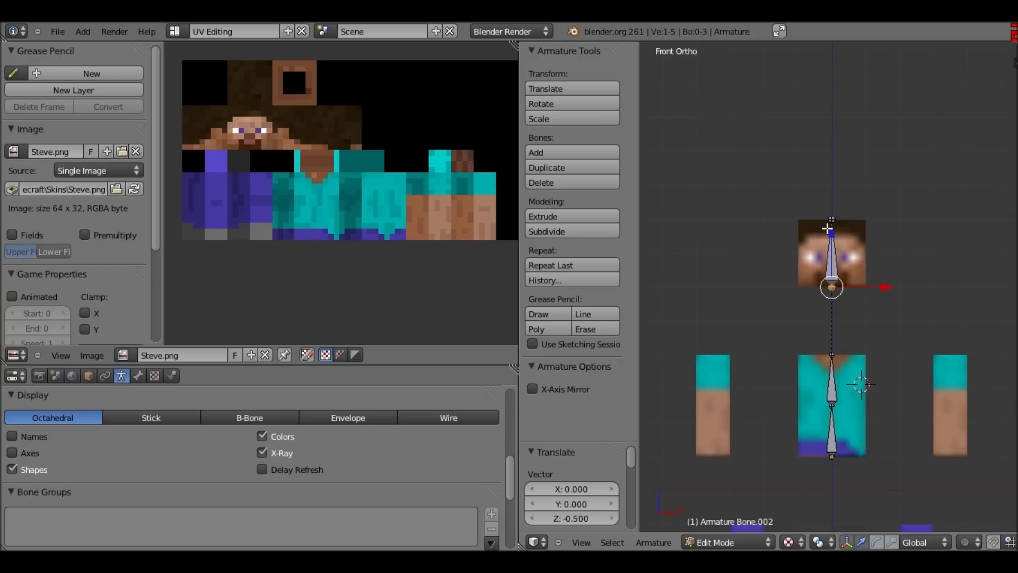
shift+scroll(836, 281, down, 3)
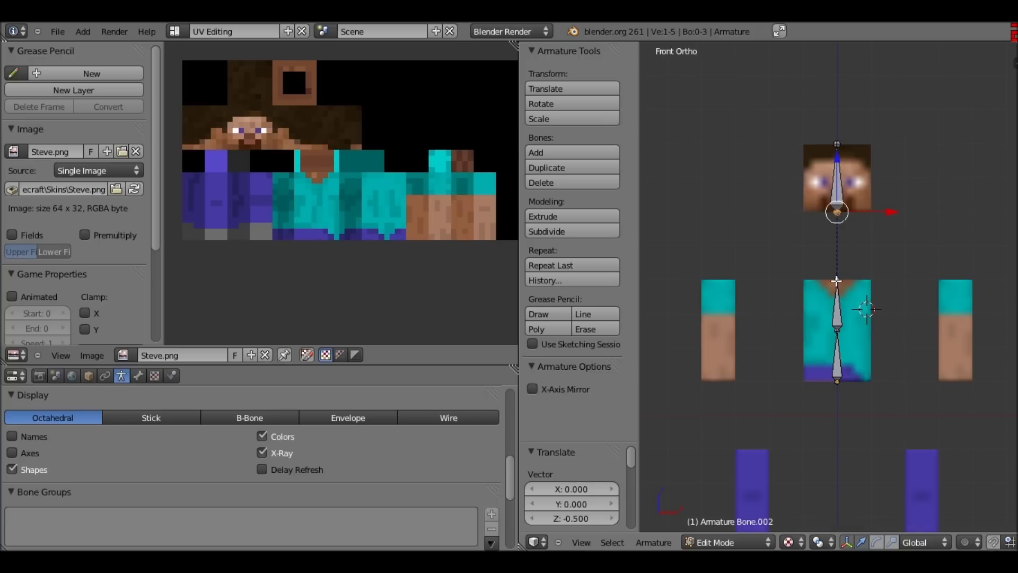
shift+scroll(836, 282, down, 1)
right_click(837, 287)
key(shift+d)
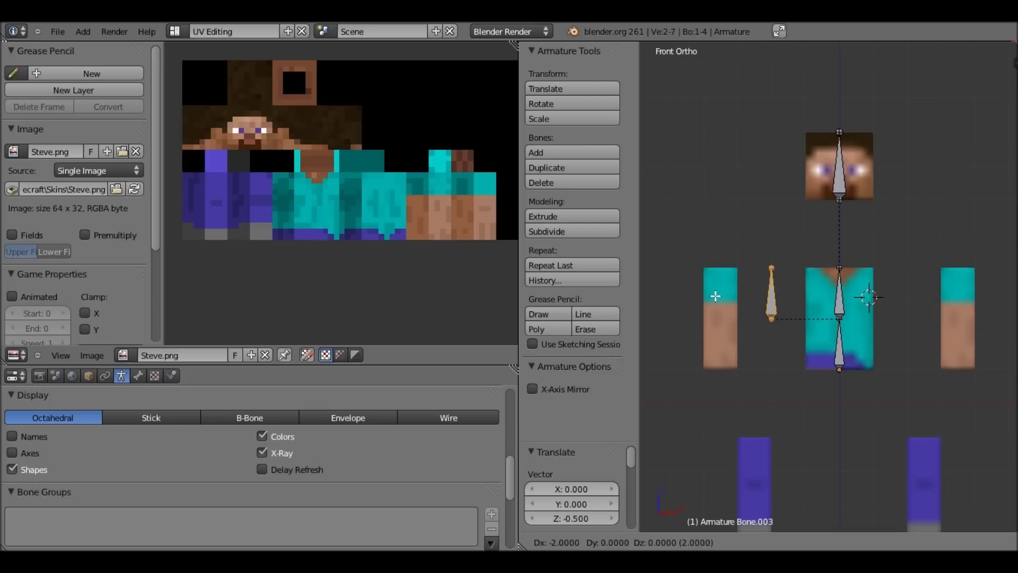
click(734, 300)
key(KP_Decimal)
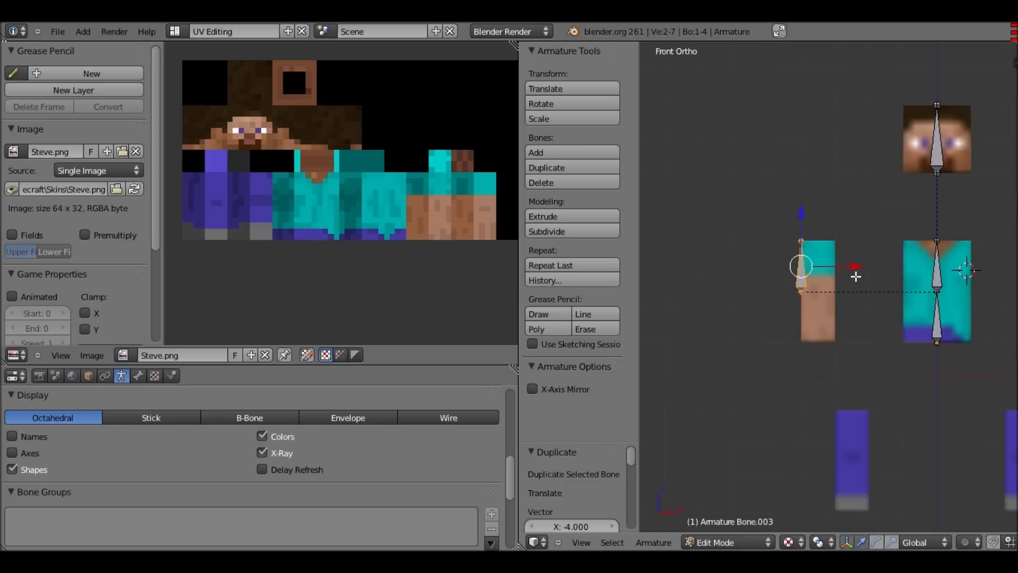
key(g)
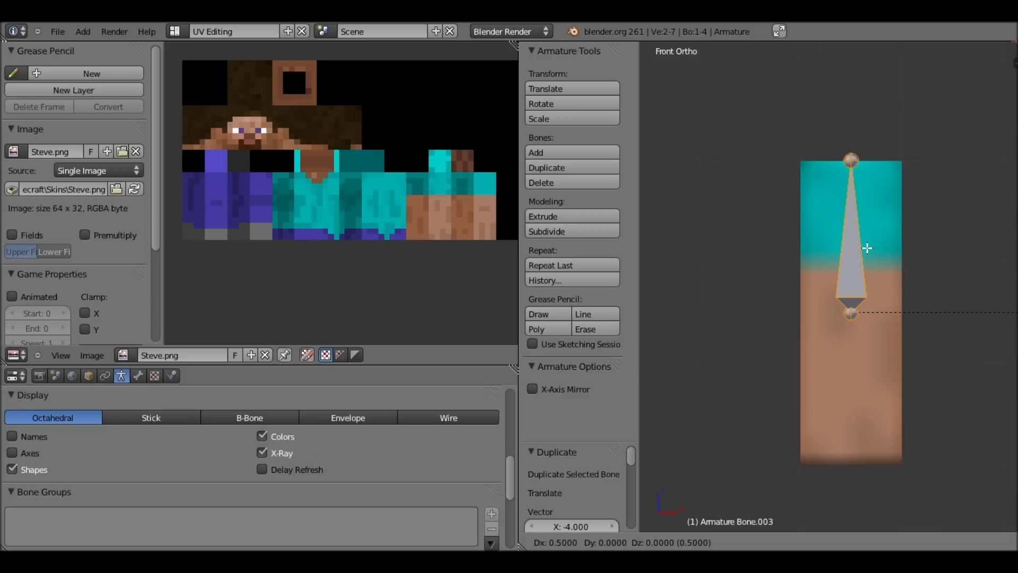
click(865, 247)
Rotate the arm bone 180° so it points down from the shoulder.
scroll(860, 218, down, 2)
scroll(861, 218, down, 3)
key(r)
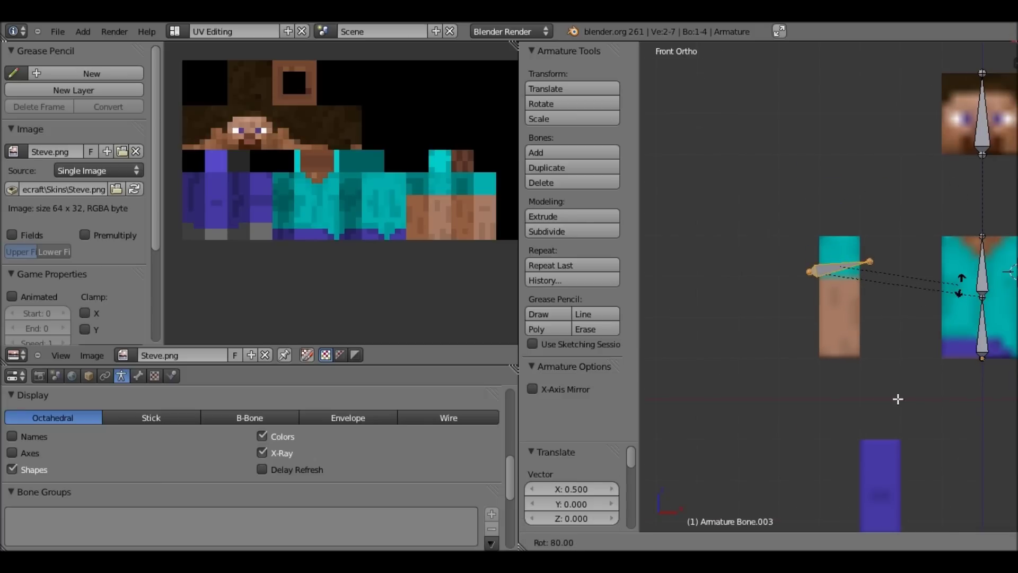
click(797, 393)
Extrude a forearm bone straight down from the upper arm bone's tip to the arm's bottom end.
right_click(851, 308)
scroll(863, 221, up, 5)
key(e)
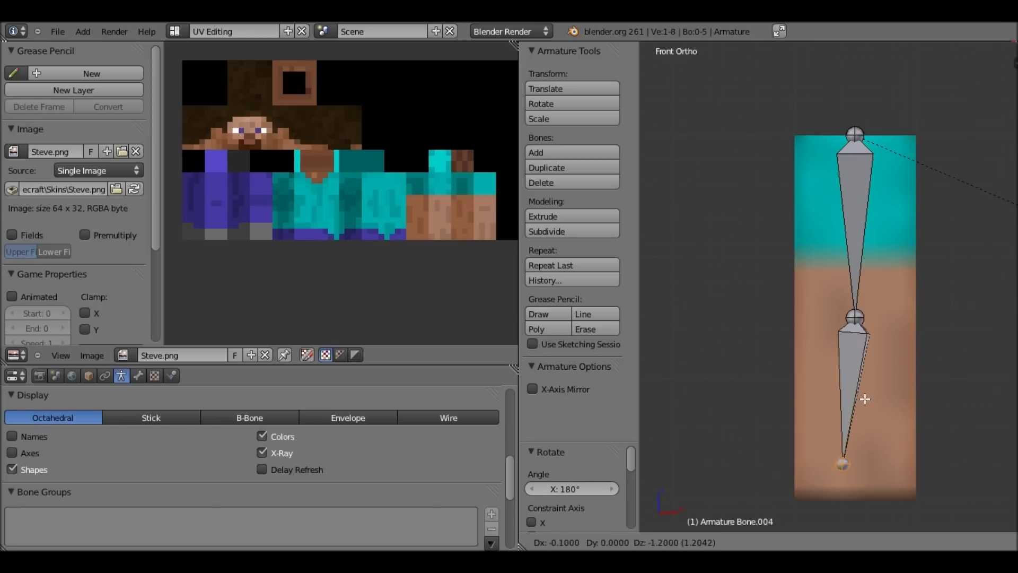
click(866, 395)
key(Home)
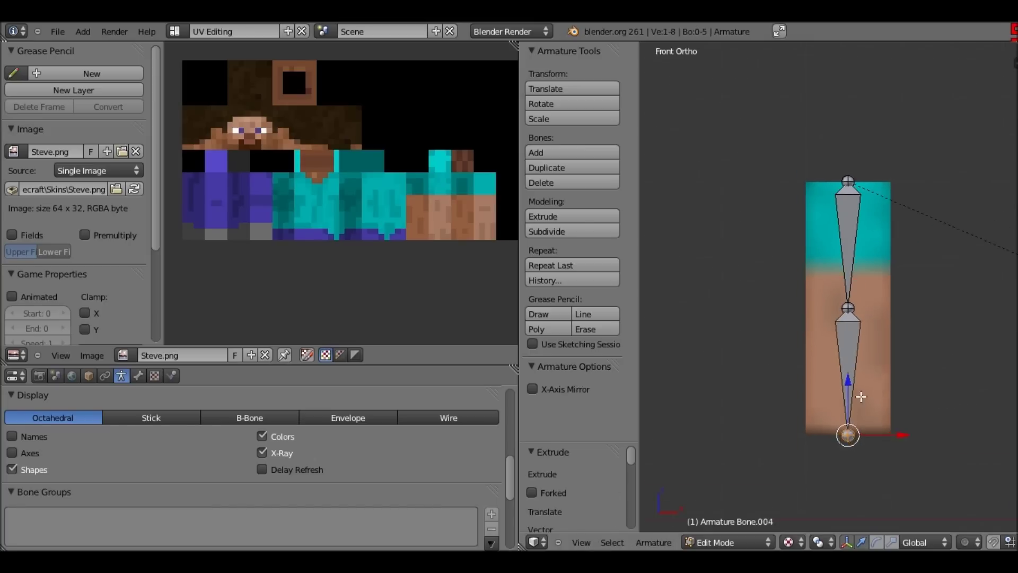
Duplicate the upper arm and forearm bones and place the copies centred on the opposite arm.
shift+middle_drag(698, 281, 658, 280)
right_click(681, 281)
shift+right_click(685, 243)
key(shift+d)
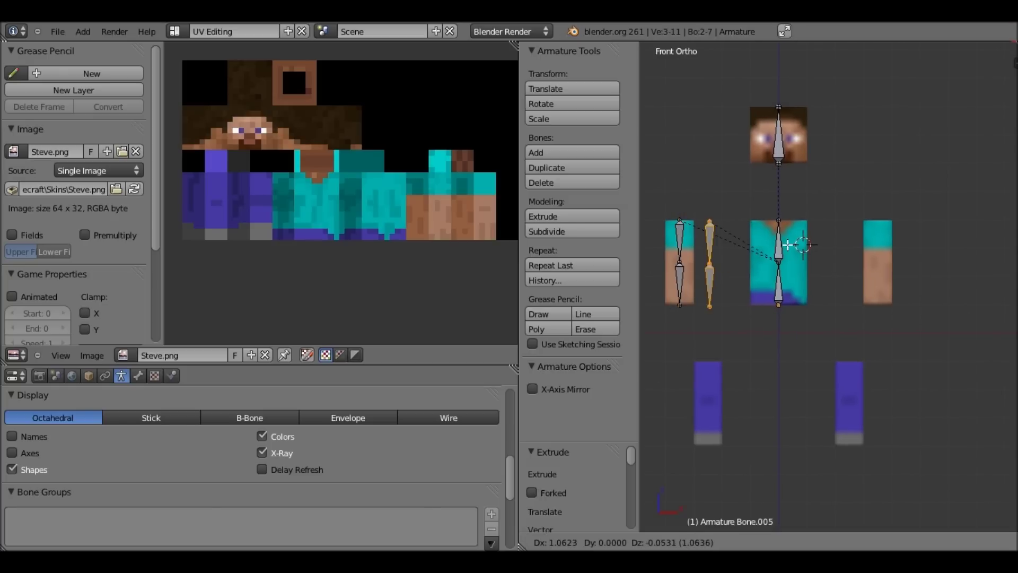
ctrl+click(871, 247)
Duplicate the arm bones onto the leg below, offset 1 unit along negative X, and copy them 5 units along negative X to the other leg.
key(shift+d)
key(Return)
key(shift+d)
key(minus)
key(5)
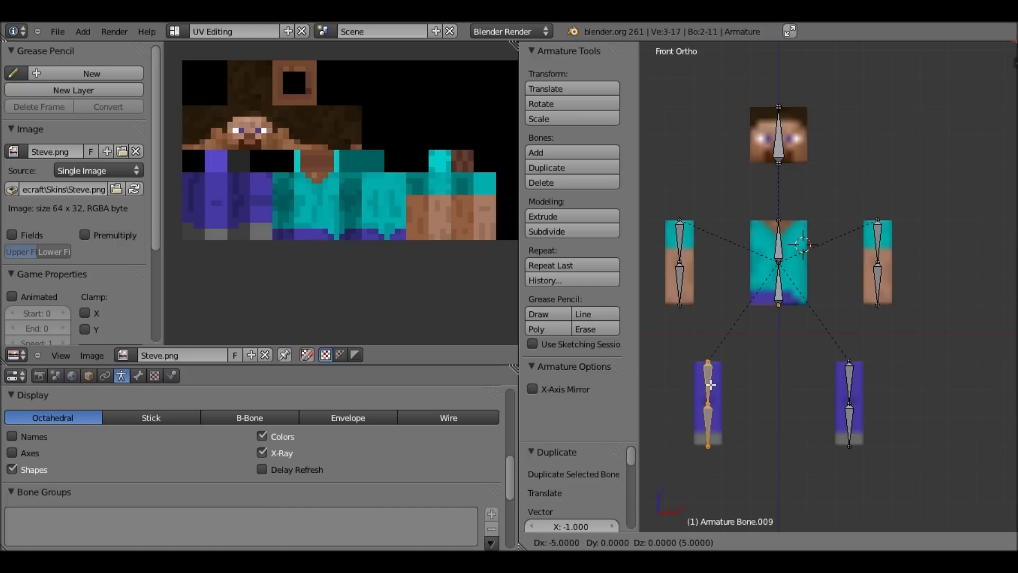
key(Return)
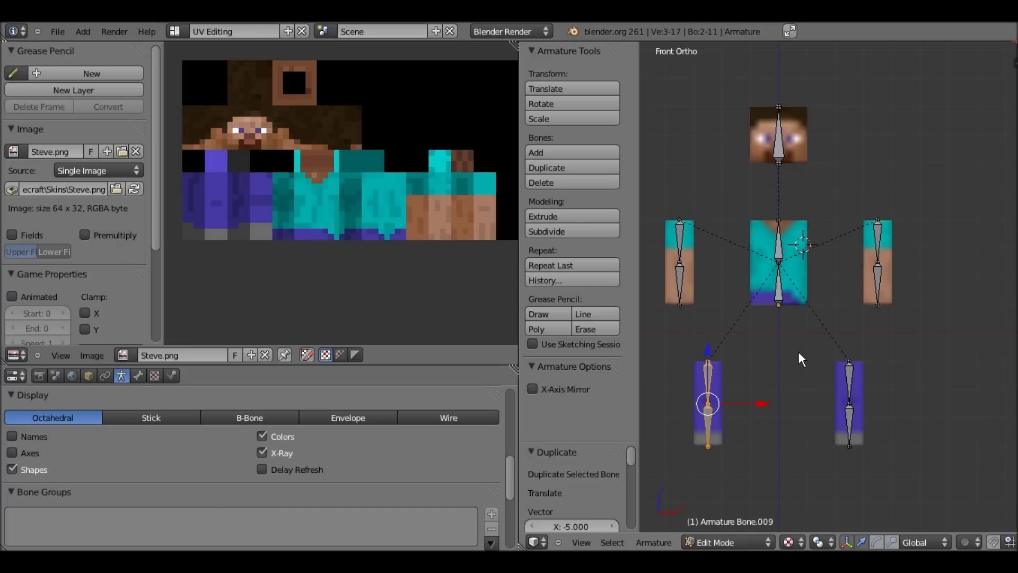
key(Tab)
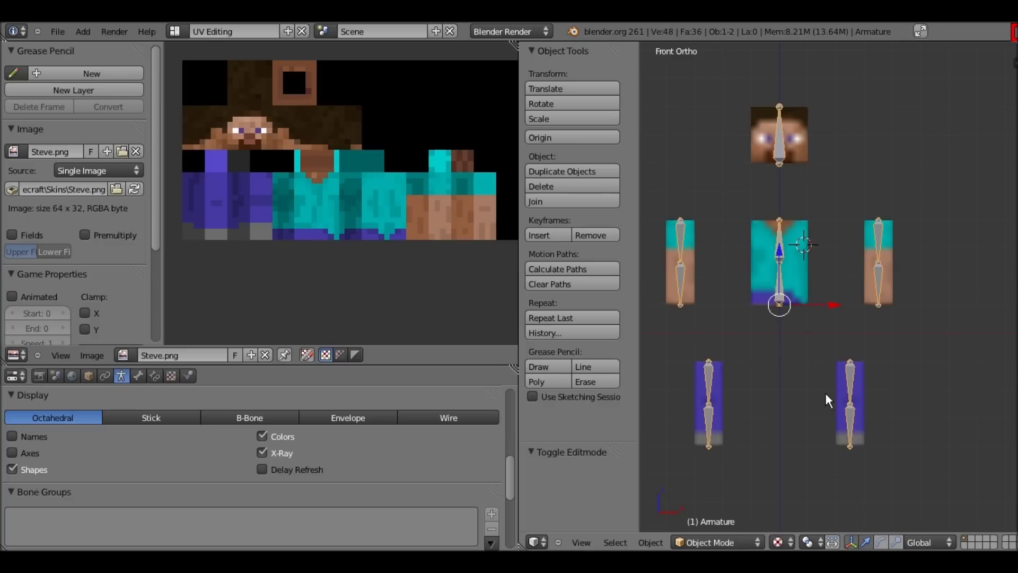
Subdivide all faces of the Steve mesh twice, with one cut each time.
shift+middle_drag(797, 230, 824, 273)
right_click(824, 273)
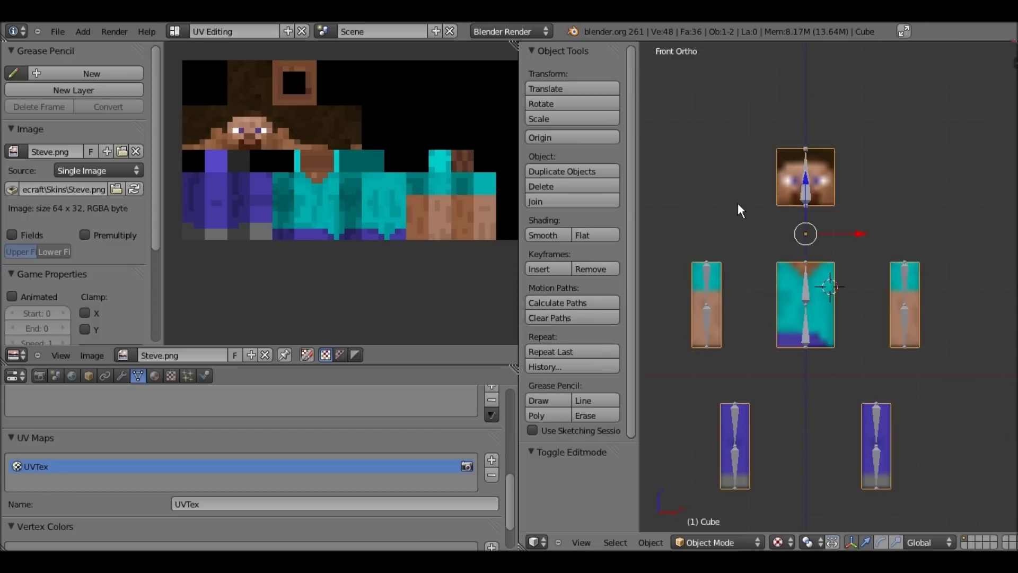
key(Tab)
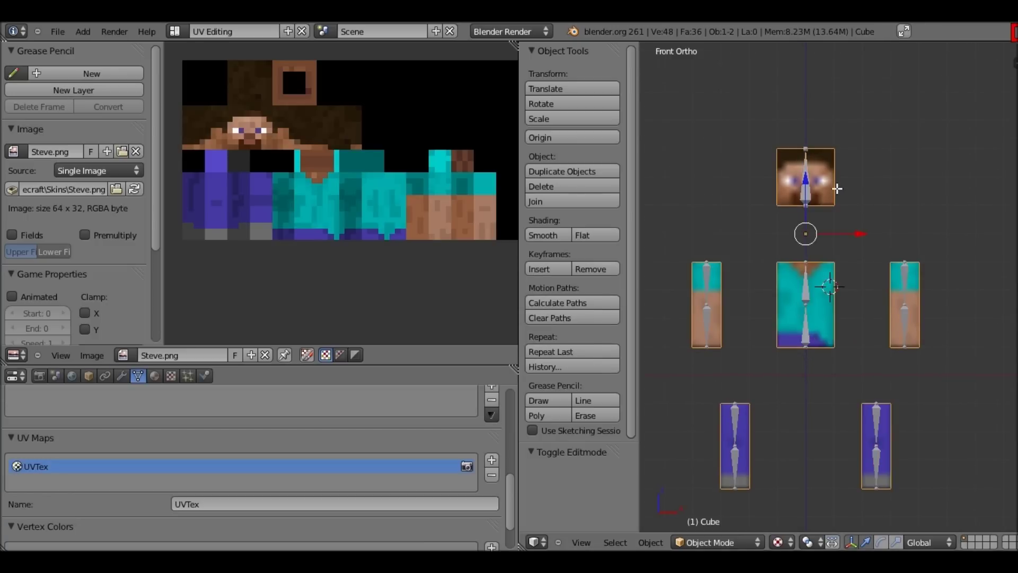
key(Tab)
key(a)
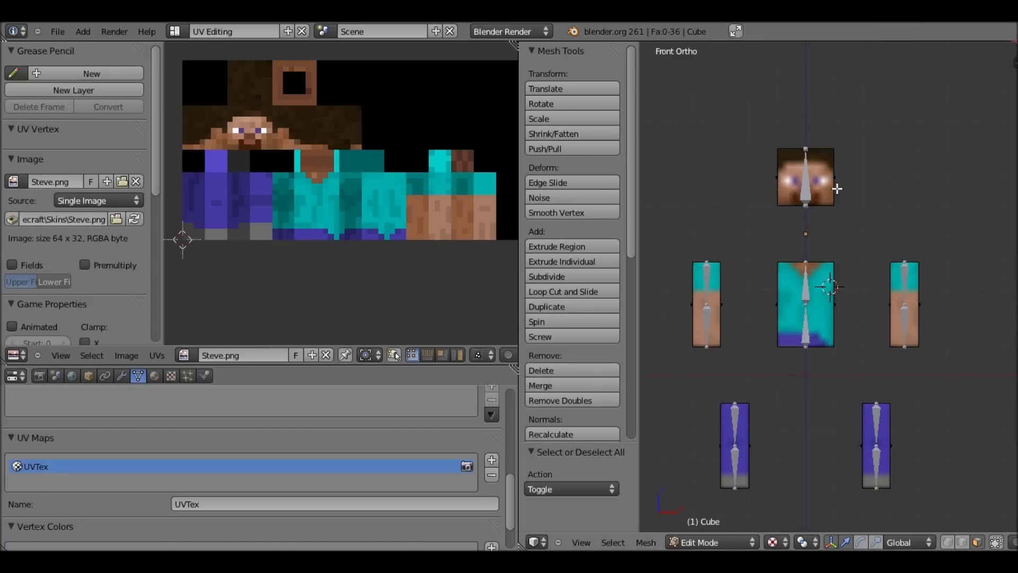
key(a)
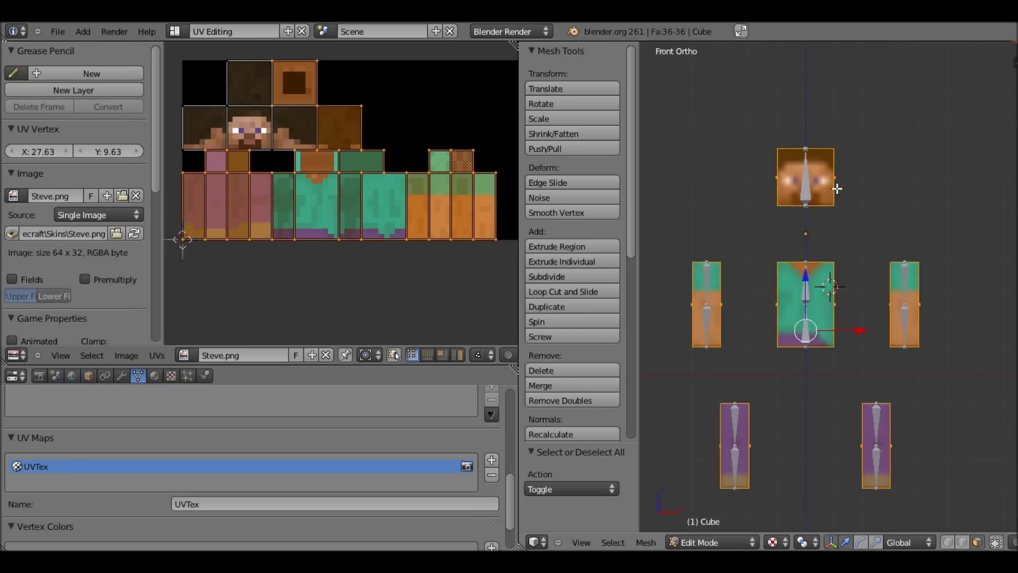
key(w)
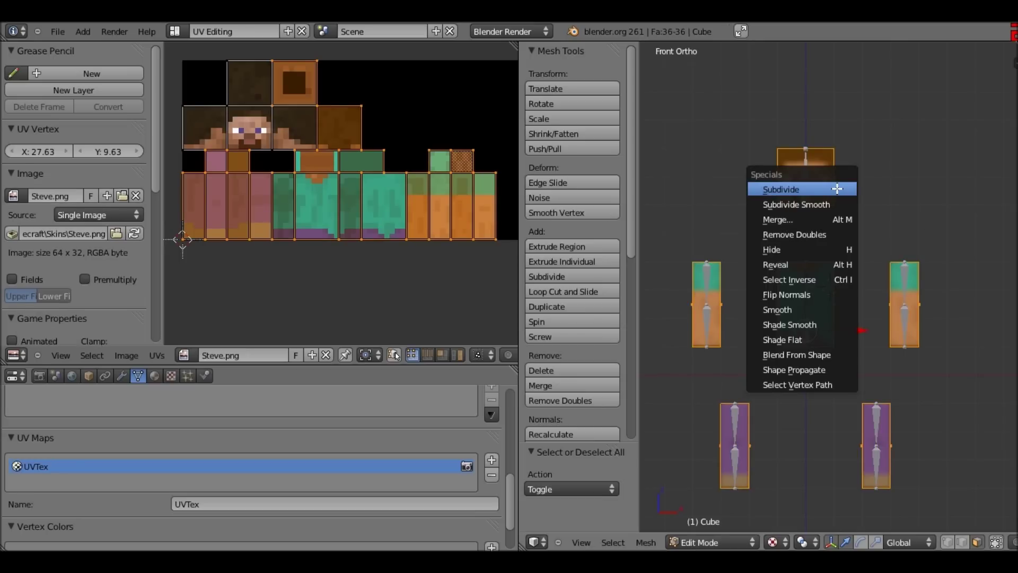
click(837, 189)
key(w)
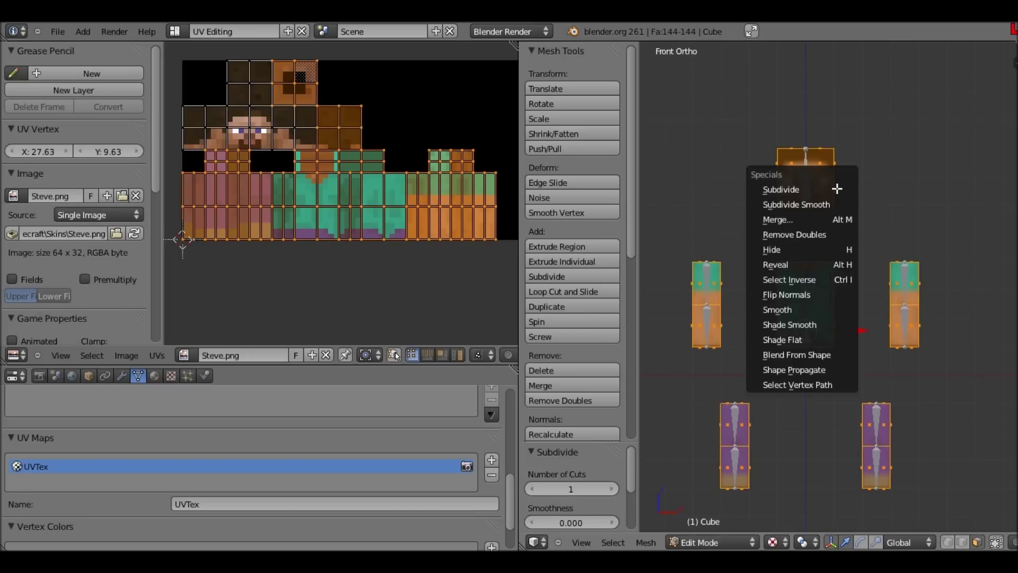
click(796, 188)
Try a third subdivision of the whole mesh and inspect its density from several angles, in and out of Edit Mode.
key(w)
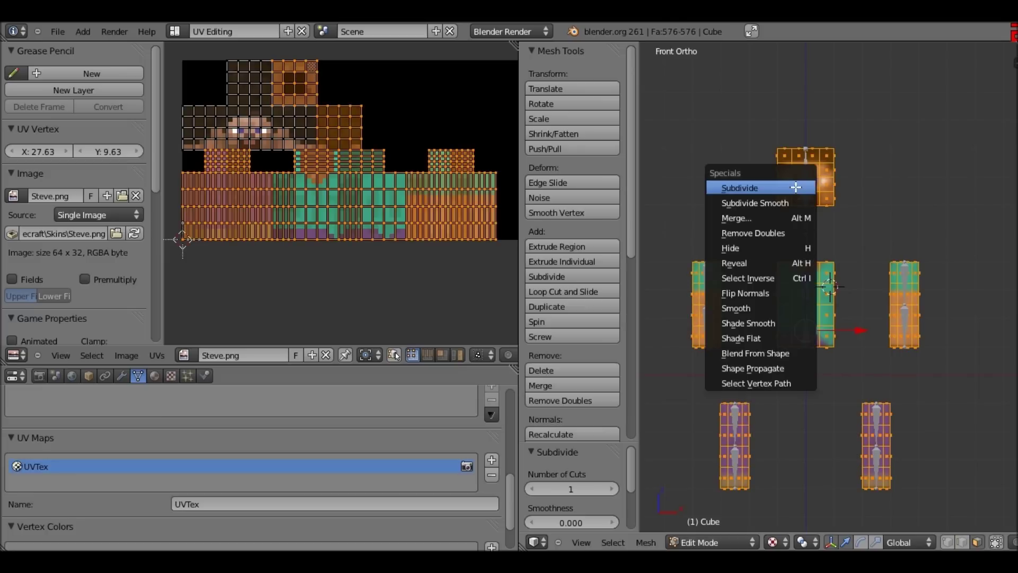
click(796, 188)
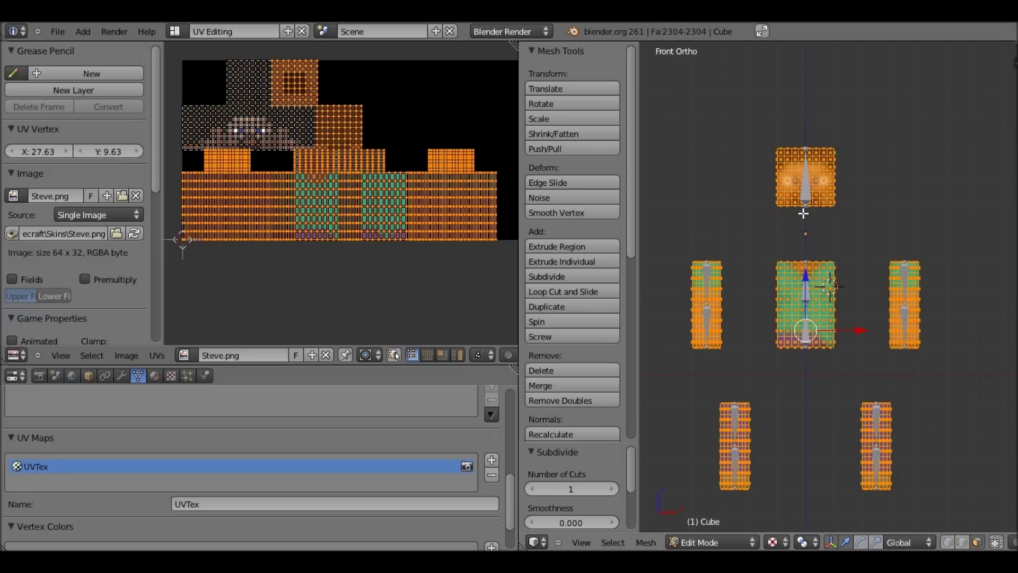
scroll(804, 218, up, 5)
scroll(805, 223, down, 3)
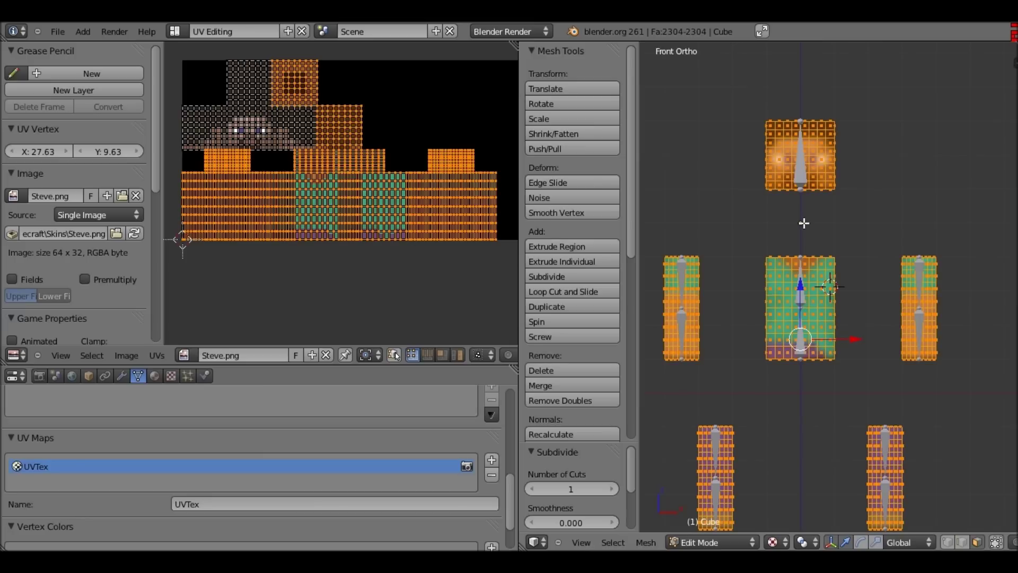
middle_drag(804, 224, 835, 296)
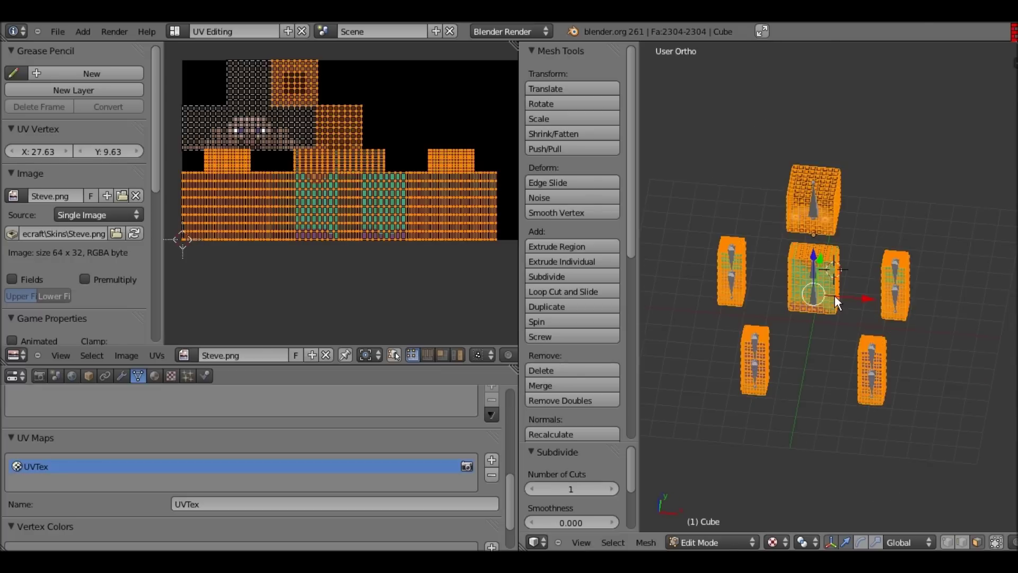
key(Tab)
middle_drag(879, 231, 840, 263)
scroll(840, 261, up, 1)
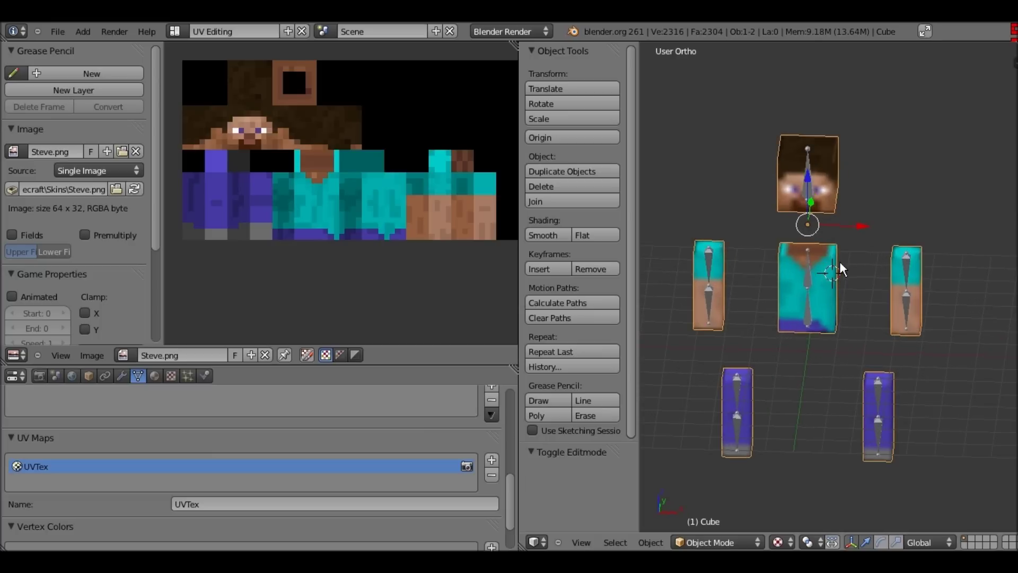
scroll(839, 261, up, 1)
scroll(839, 262, up, 1)
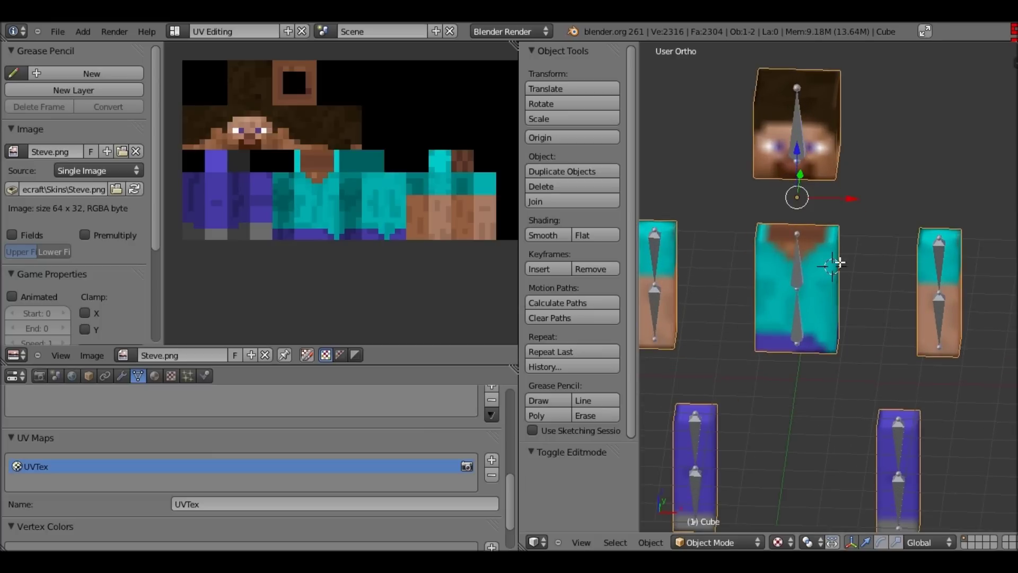
key(Tab)
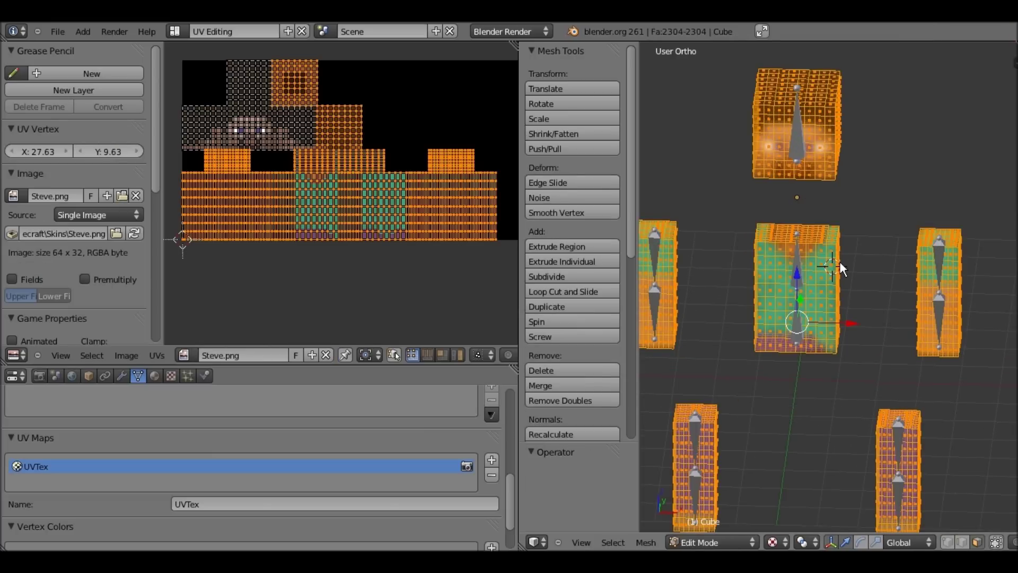
key(Tab)
middle_drag(841, 263, 825, 222)
scroll(825, 220, down, 4)
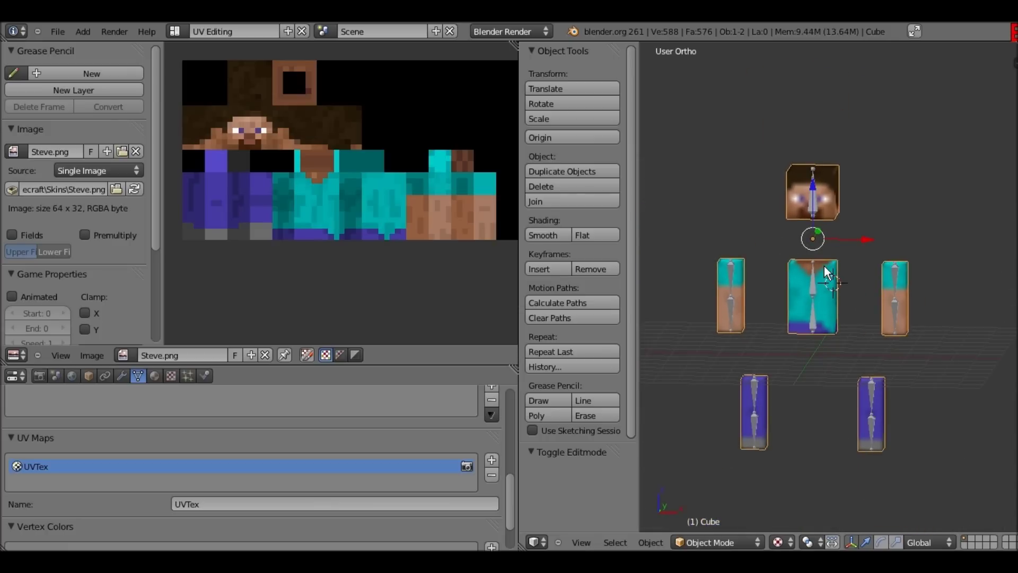
Parent the Steve mesh to the armature using Armature Deform With Automatic Weights.
scroll(829, 273, up, 1)
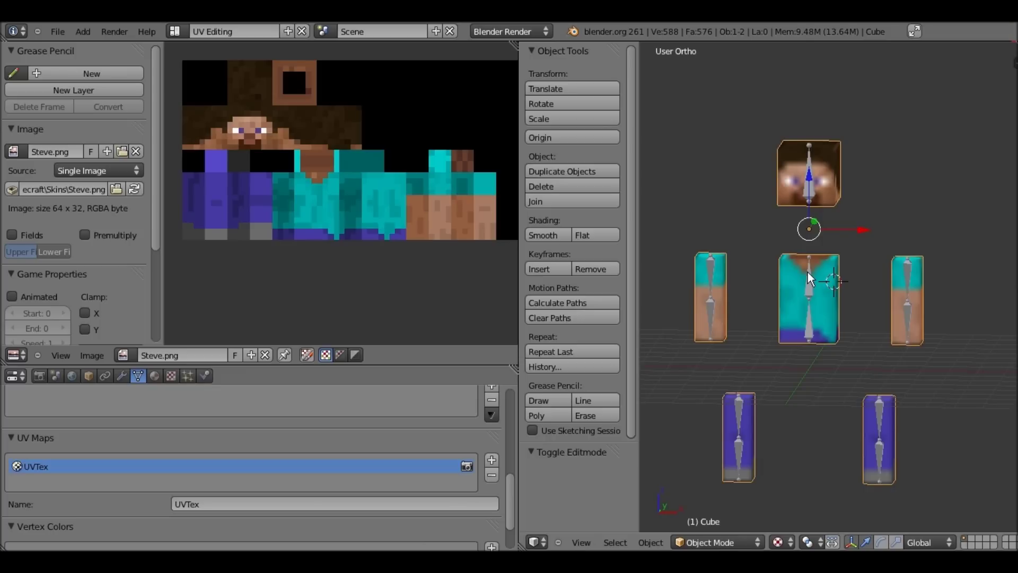
shift+right_click(807, 272)
key(ctrl+p)
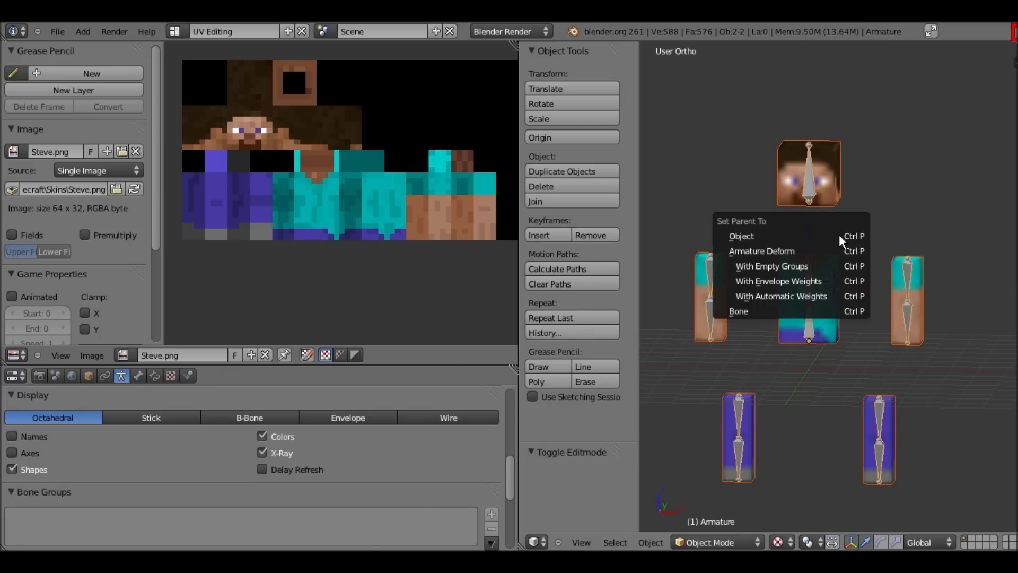
click(810, 295)
Rotate the whole armature in Object Mode to test the binding, and undo the rotation.
right_click(810, 276)
right_click(810, 275)
key(r)
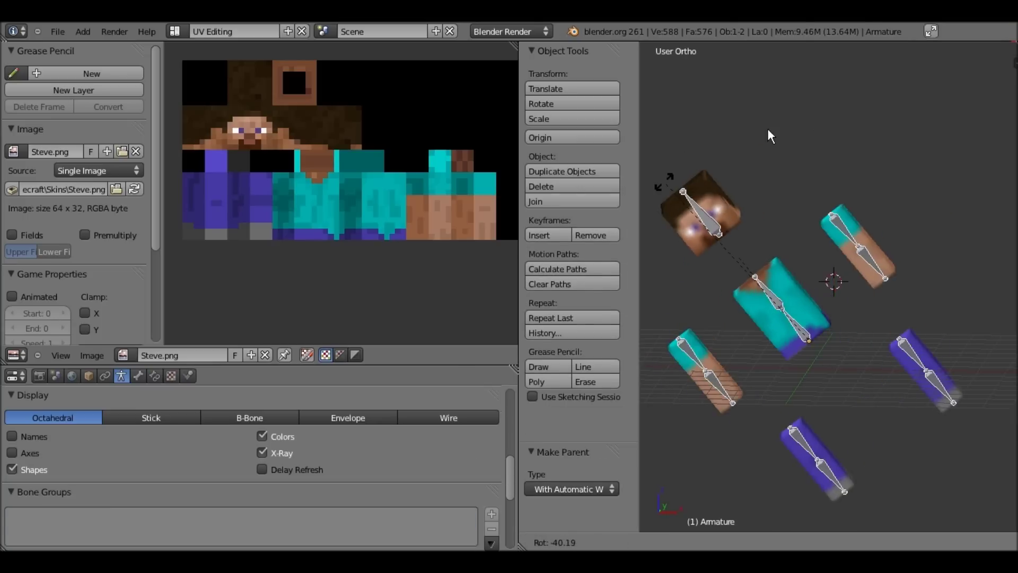
click(777, 281)
key(ctrl+z)
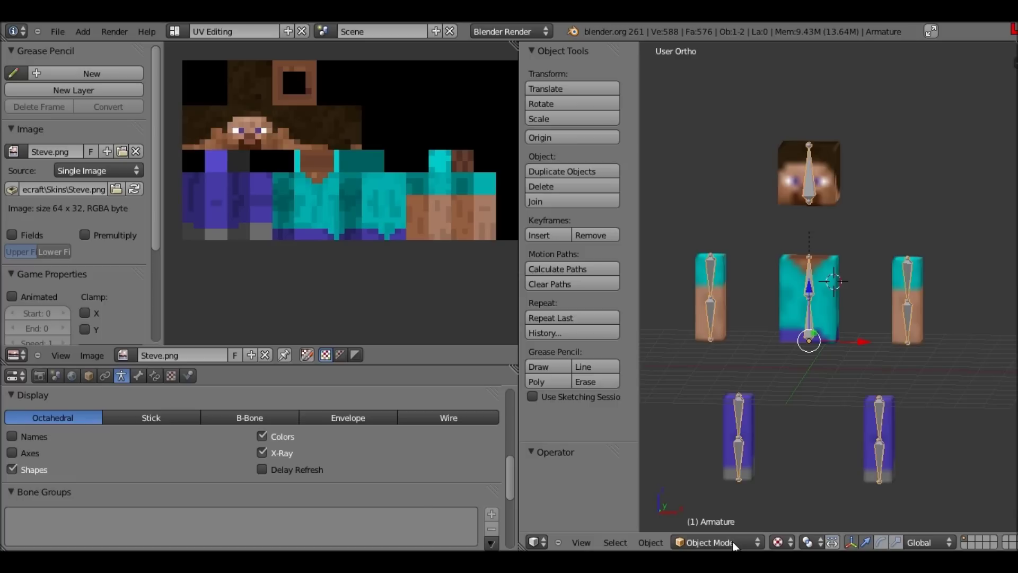
Switch the armature to Pose Mode and test-rotate the bones of each leg, clearing the rotation after each test.
click(734, 542)
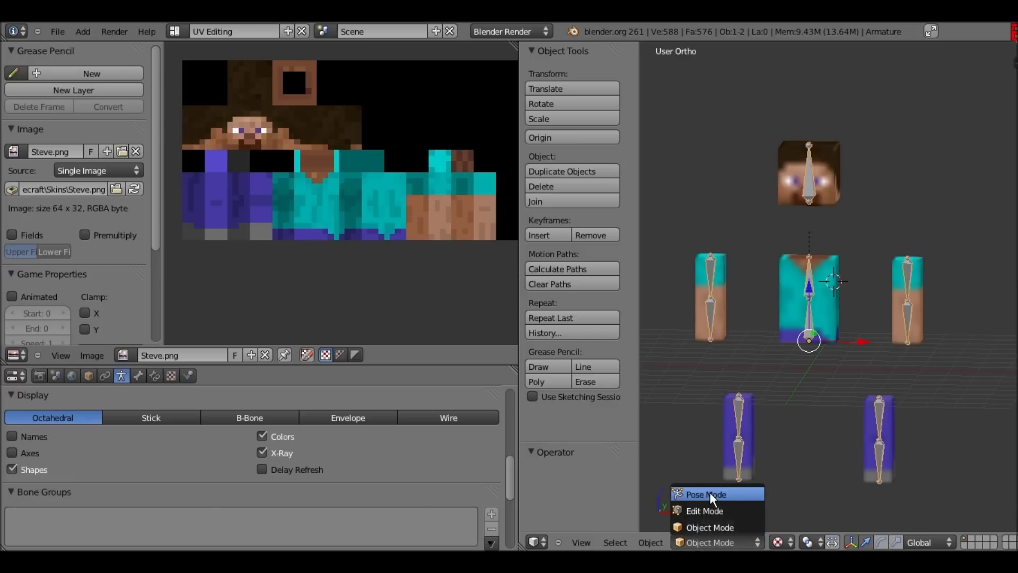
click(711, 494)
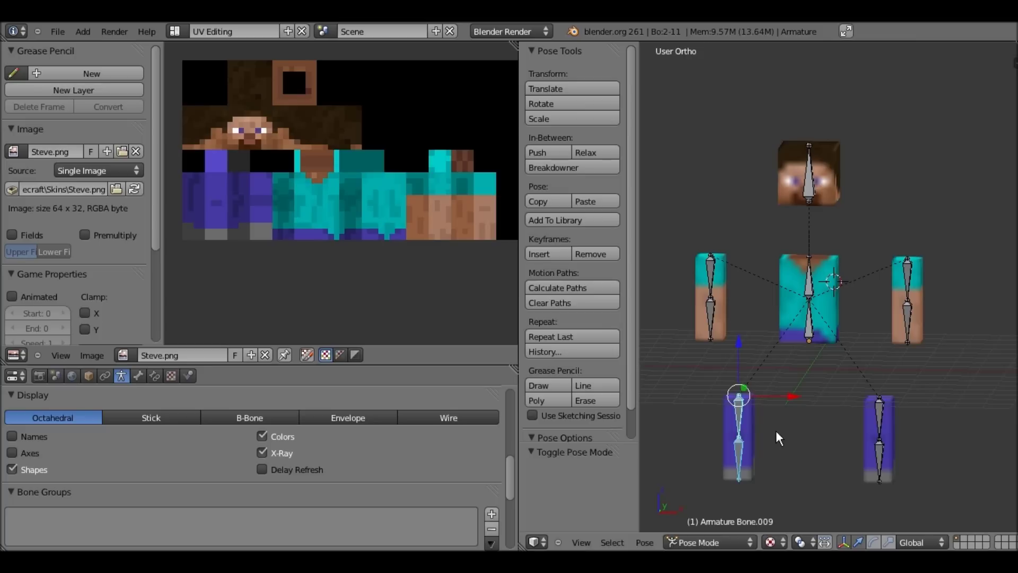
middle_drag(728, 391, 722, 337)
key(r)
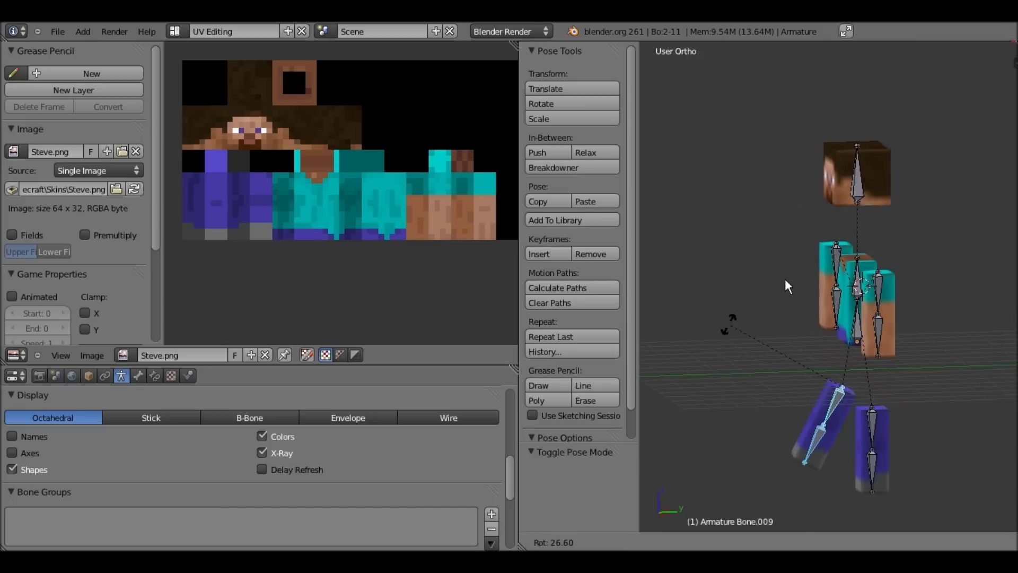
click(801, 350)
key(alt+r)
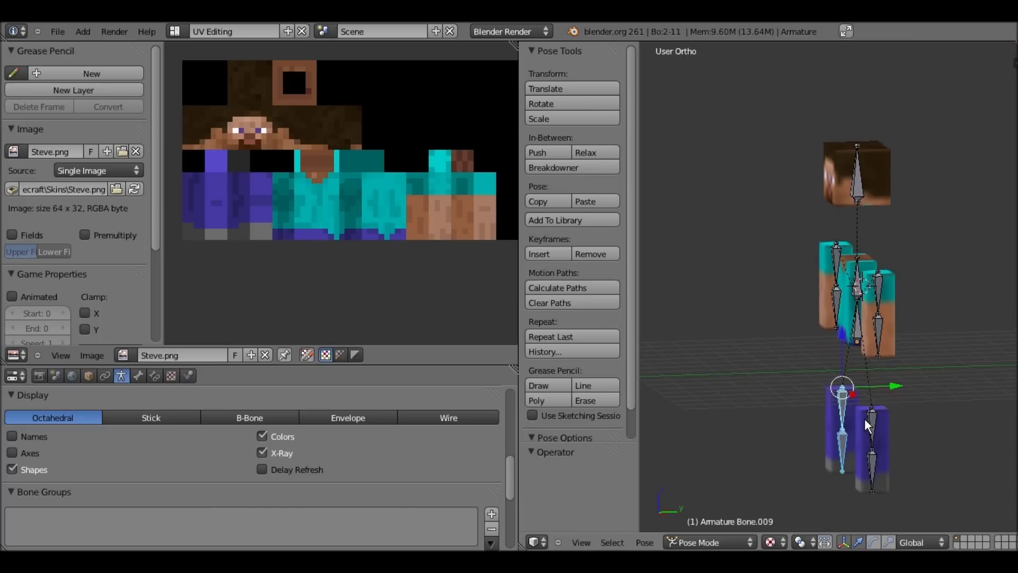
right_click(864, 418)
key(r)
click(794, 252)
key(alt+r)
Test-rotate the upper arm bone of each arm, clearing its rotation after each test.
middle_drag(904, 275, 907, 260)
right_click(906, 260)
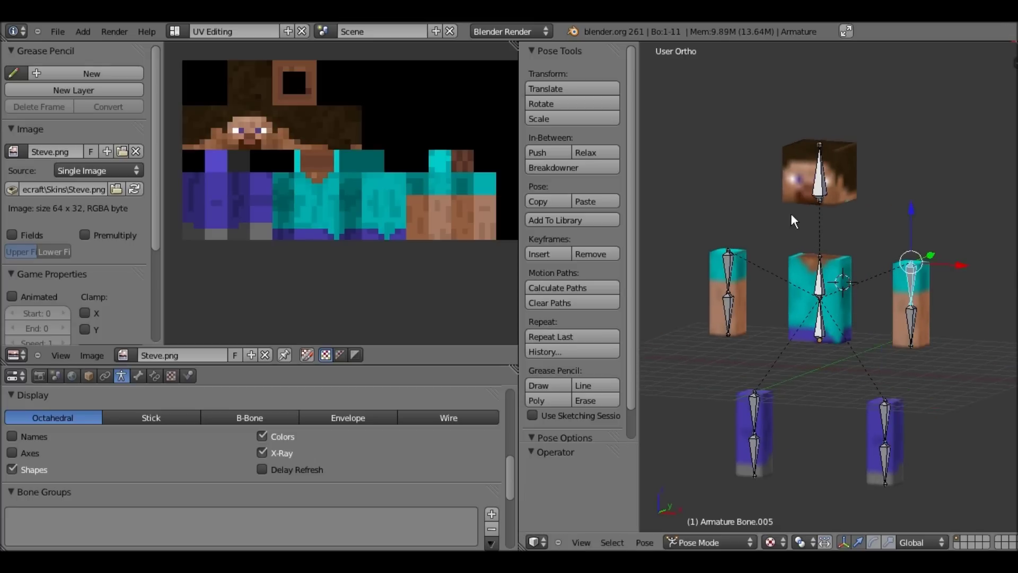
key(r)
click(727, 262)
key(alt+r)
right_click(727, 240)
key(r)
click(814, 150)
key(alt+r)
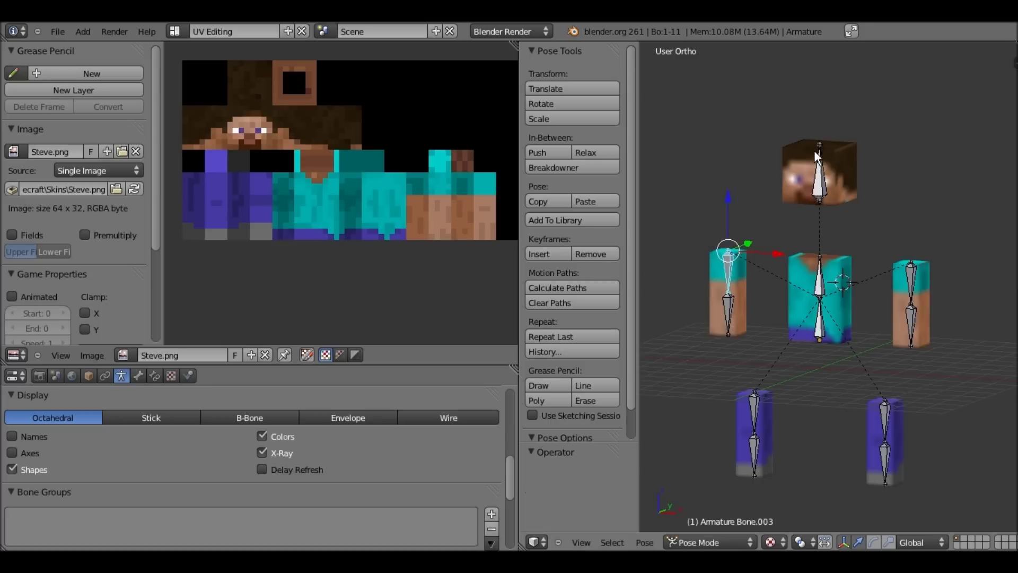
Rotate the head bone about 83° around the global X axis, and clear its rotation.
right_click(814, 151)
key(r)
key(x)
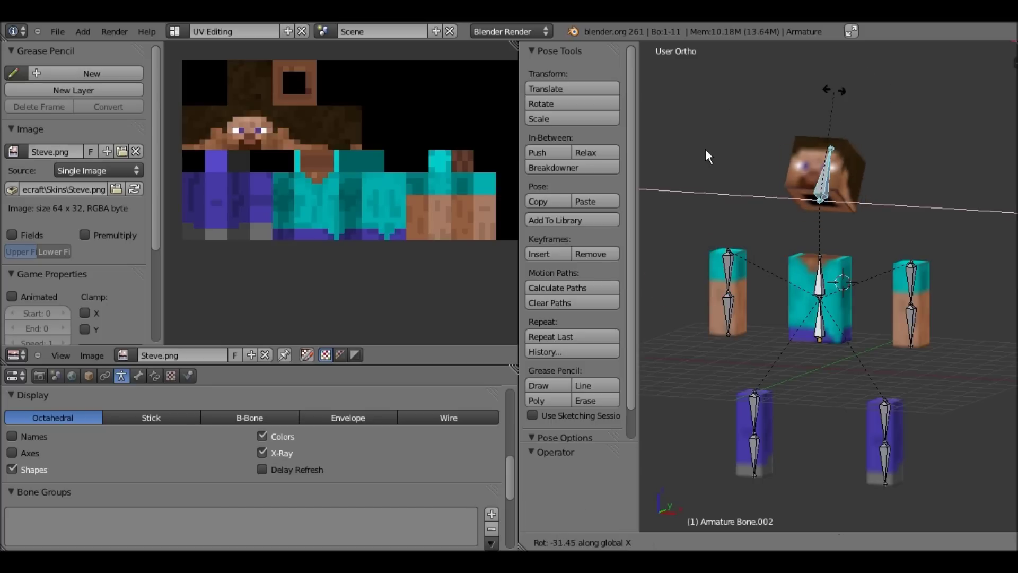
click(830, 281)
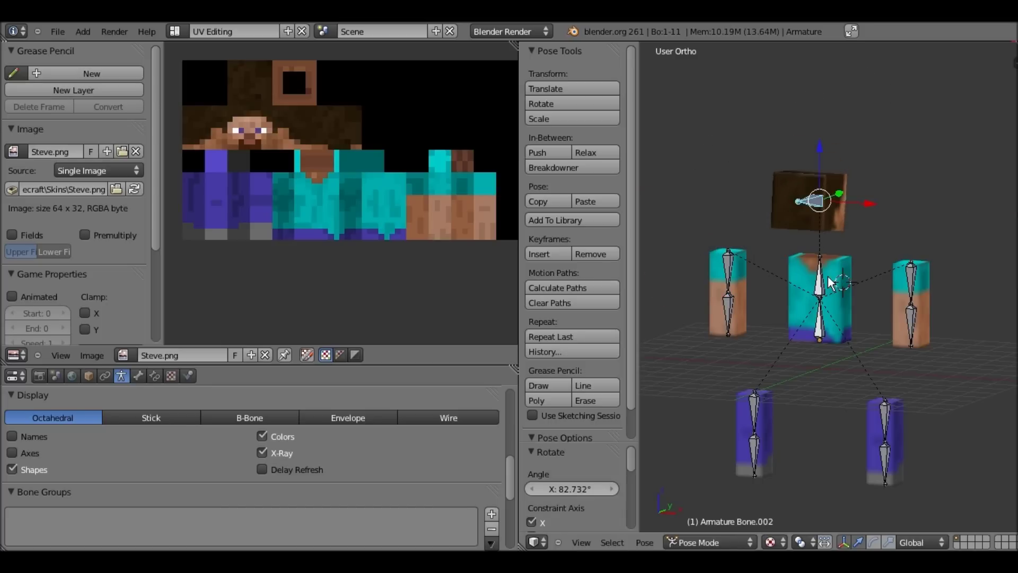
key(alt+r)
Move the lower torso root bone to test that the whole body follows, and undo the move.
right_click(830, 284)
key(g)
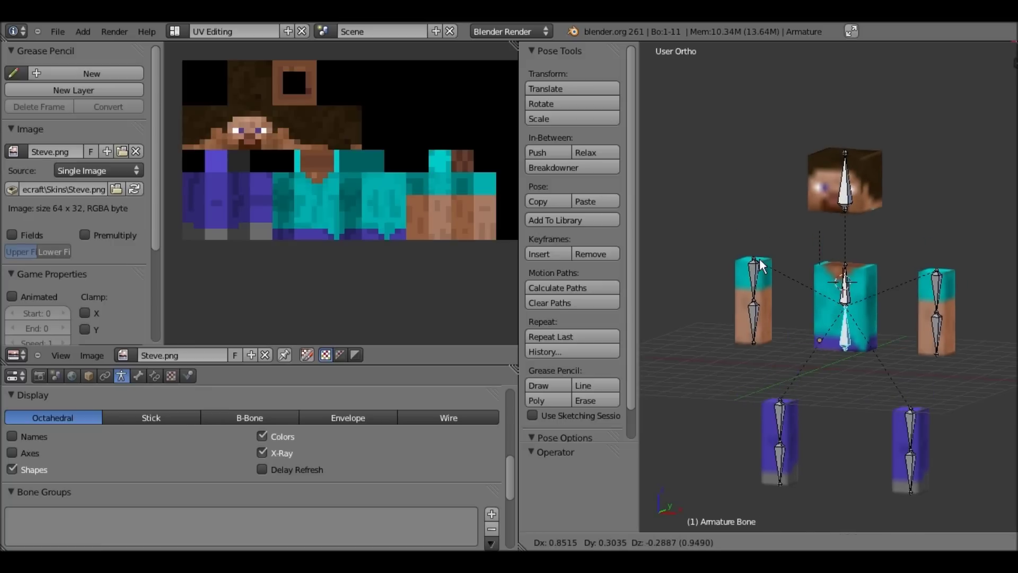
click(787, 242)
key(ctrl+z)
Rotate the upper torso bone forward around the global X axis to test the torso bend.
middle_drag(852, 271, 827, 240)
right_click(840, 268)
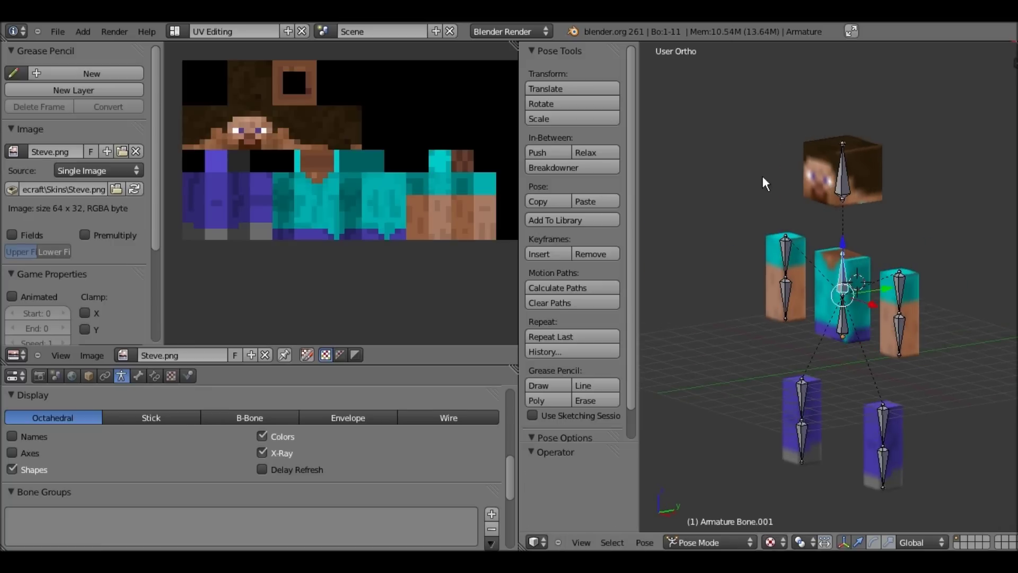
key(r)
key(x)
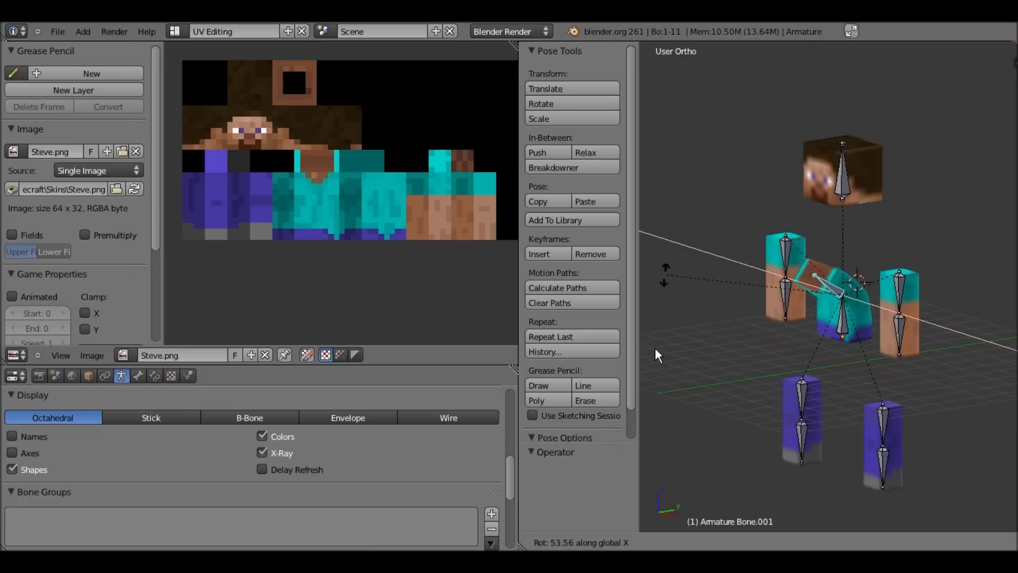
click(749, 289)
middle_drag(763, 228, 885, 183)
Undo the pose tests and the automatic-weights parenting, returning to Object Mode with only the Steve mesh selected.
key(ctrl+z)
key(ctrl+z)
key(ctrl+z)
key(ctrl+z)
key(ctrl+z)
key(ctrl+z)
middle_drag(731, 304, 731, 364)
key(ctrl+Tab)
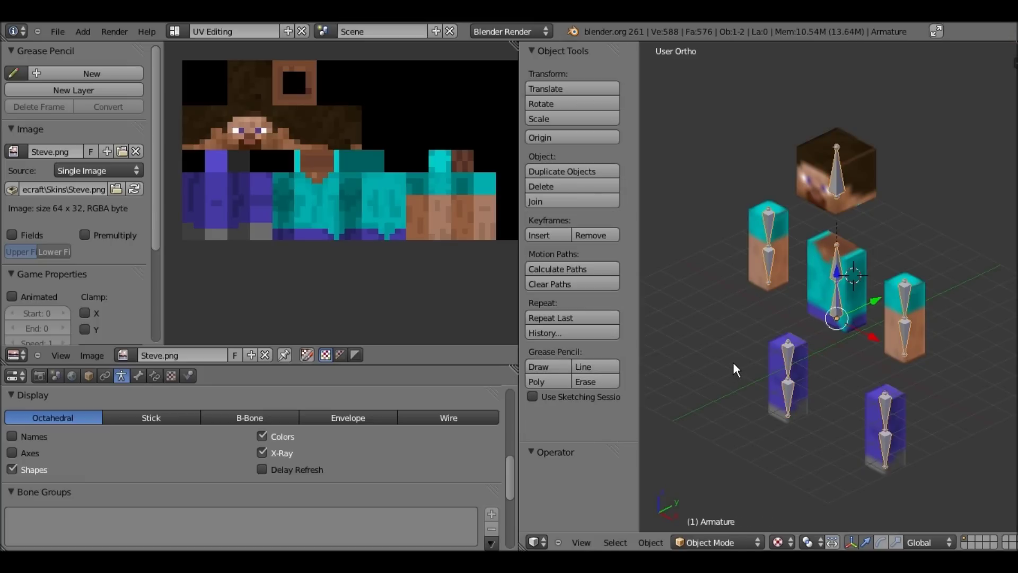
key(ctrl+z)
key(ctrl+z)
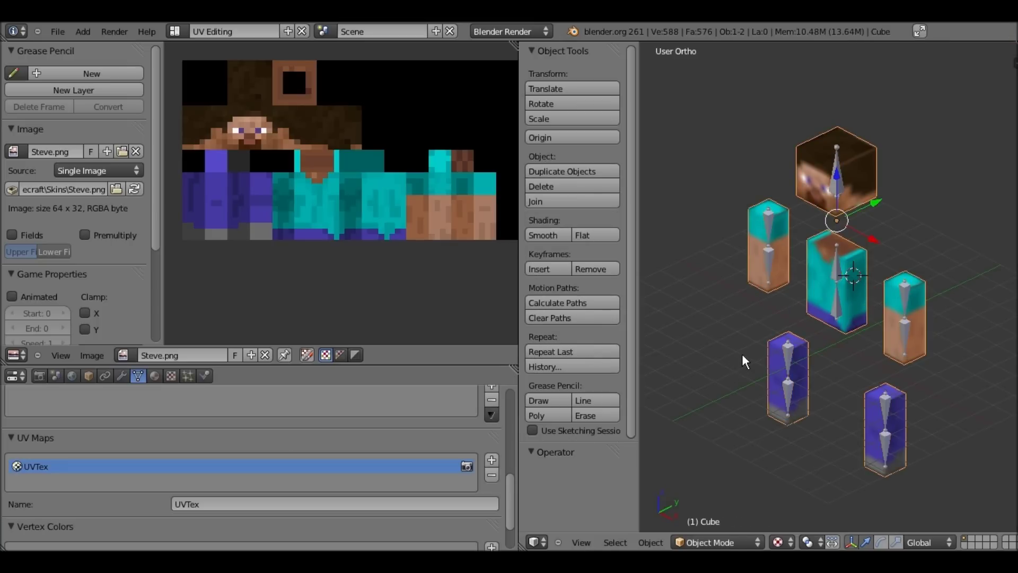
Subdivide the entire Steve mesh once more with one cut, and return to Object Mode.
key(Tab)
key(w)
click(821, 264)
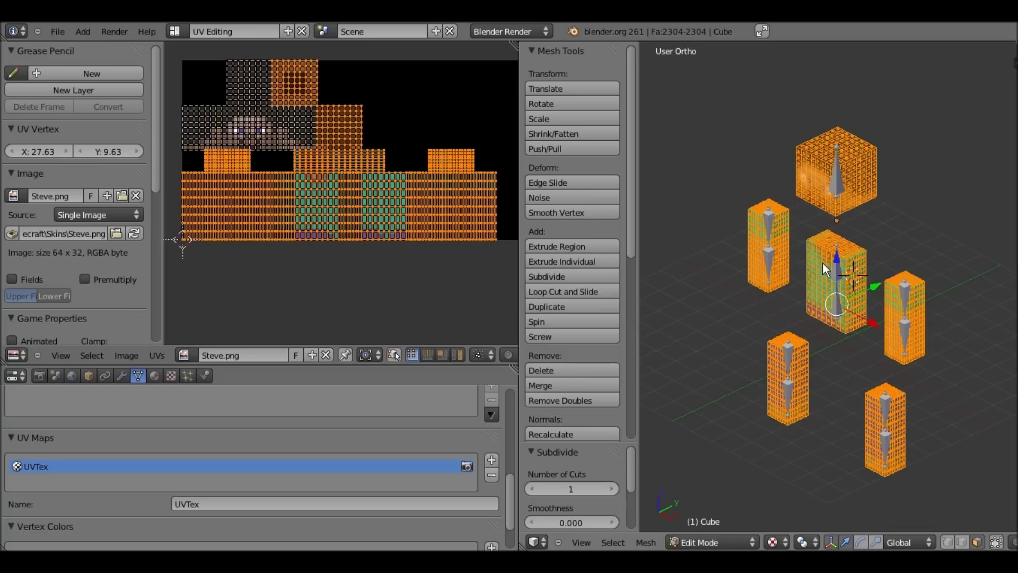
key(Tab)
Switch the 3D viewport shading to Solid.
middle_drag(933, 234, 762, 505)
click(778, 542)
click(785, 491)
Parent the Steve mesh to the armature with automatic weights, and select only the armature.
middle_drag(810, 275, 845, 155)
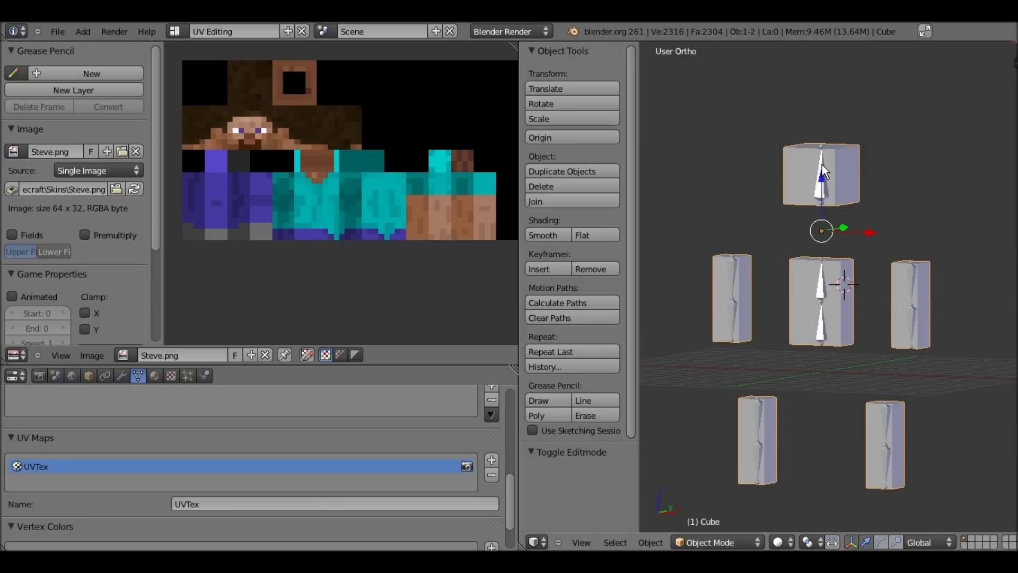
shift+right_click(823, 168)
key(ctrl+p)
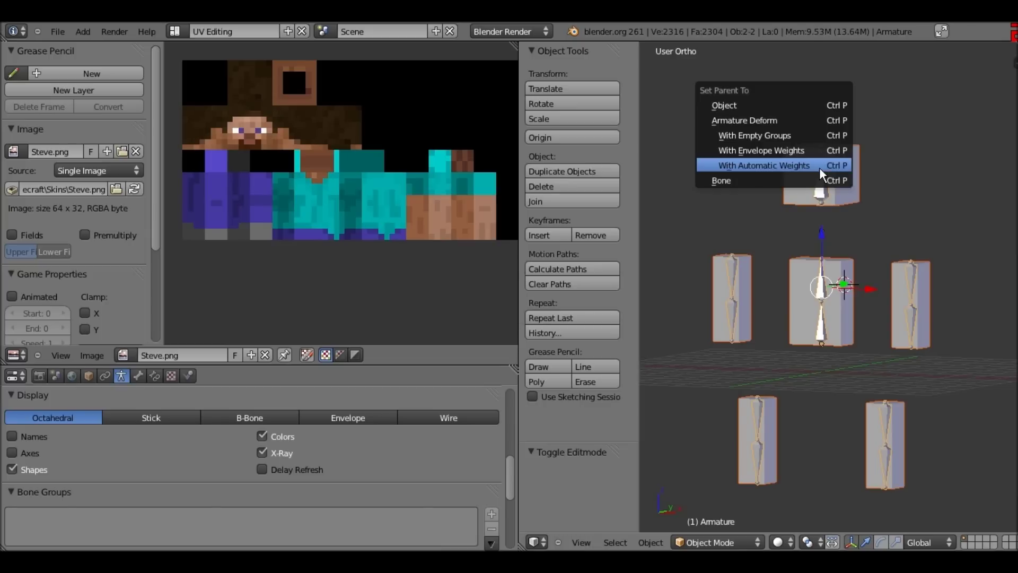
click(819, 168)
right_click(815, 174)
right_click(820, 173)
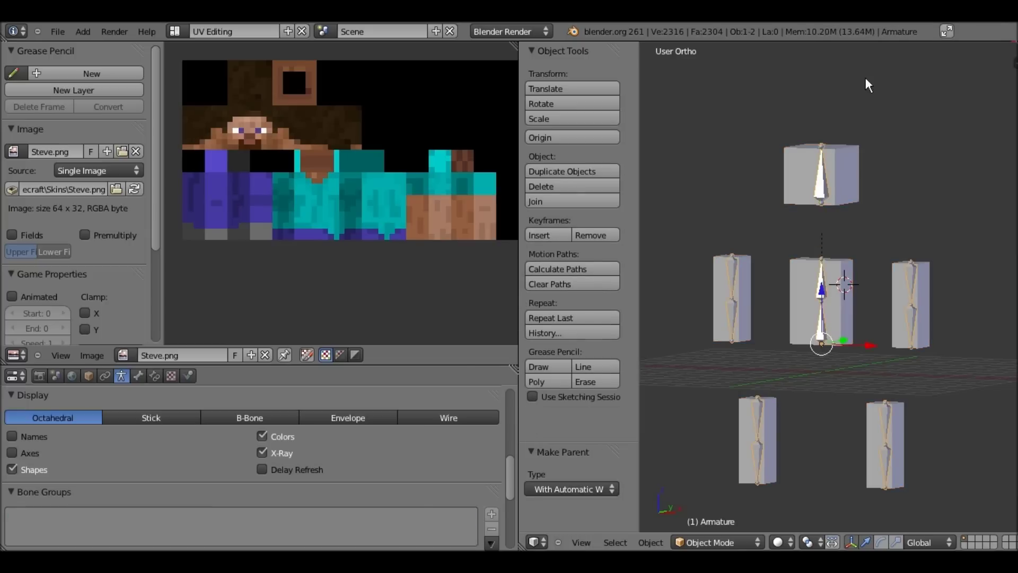
Rotate the whole armature in Object Mode to test that the mesh follows, and undo the rotation.
key(r)
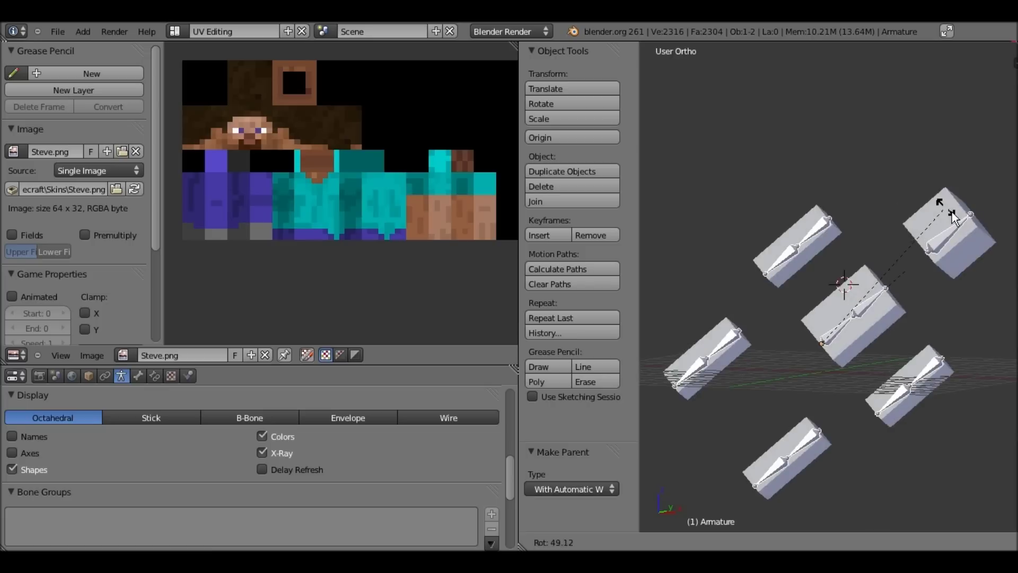
click(901, 227)
key(ctrl+z)
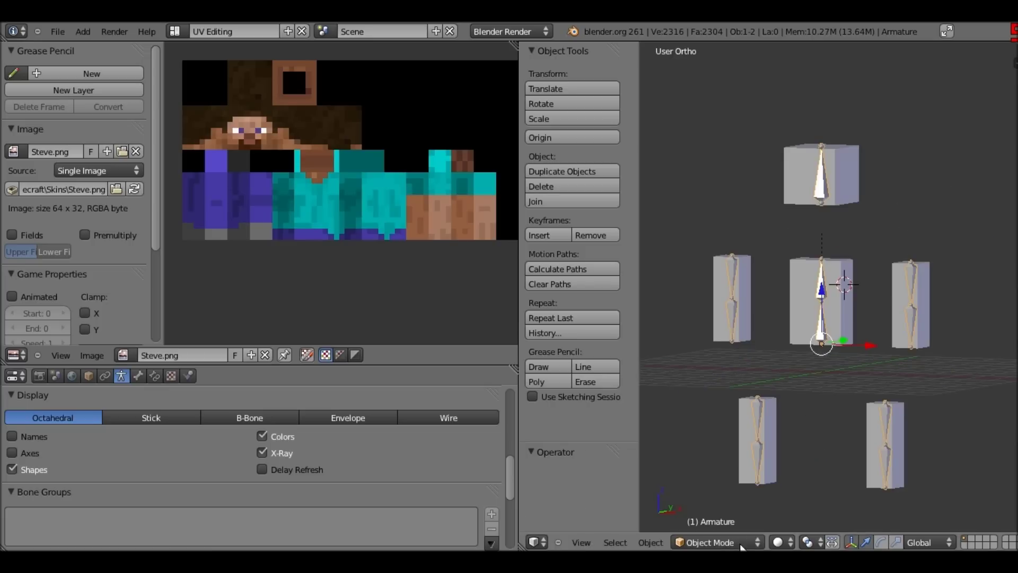
Switch the armature to Pose Mode, test-rotate the head bone about 60° around the global X axis, and cancel the rotation.
click(737, 543)
click(718, 491)
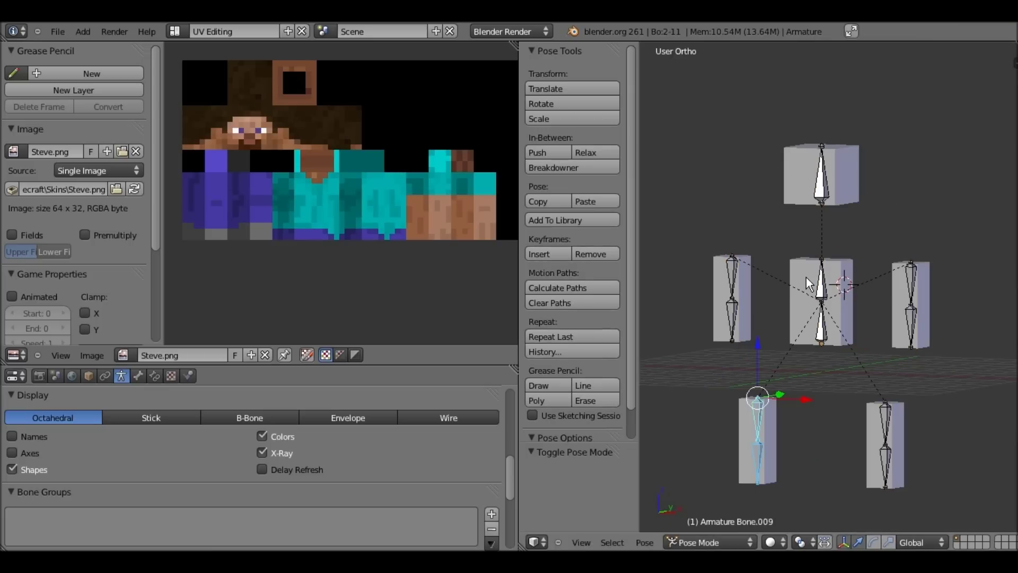
middle_drag(806, 277, 839, 154)
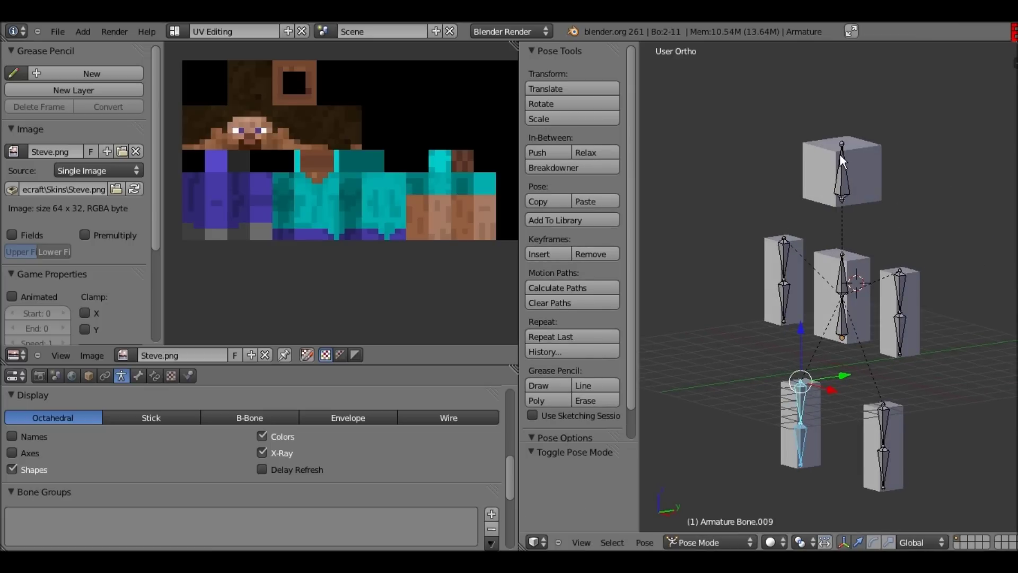
right_click(839, 154)
key(r)
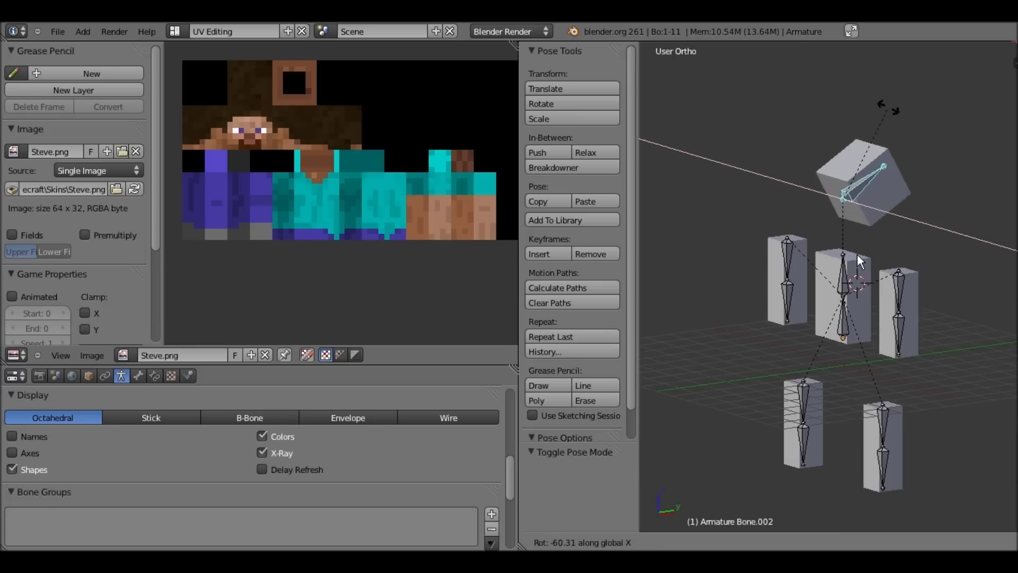
key(Escape)
Rotate the upper torso bone around the global X axis to test the torso bend, and undo it.
right_click(842, 273)
key(r)
key(x)
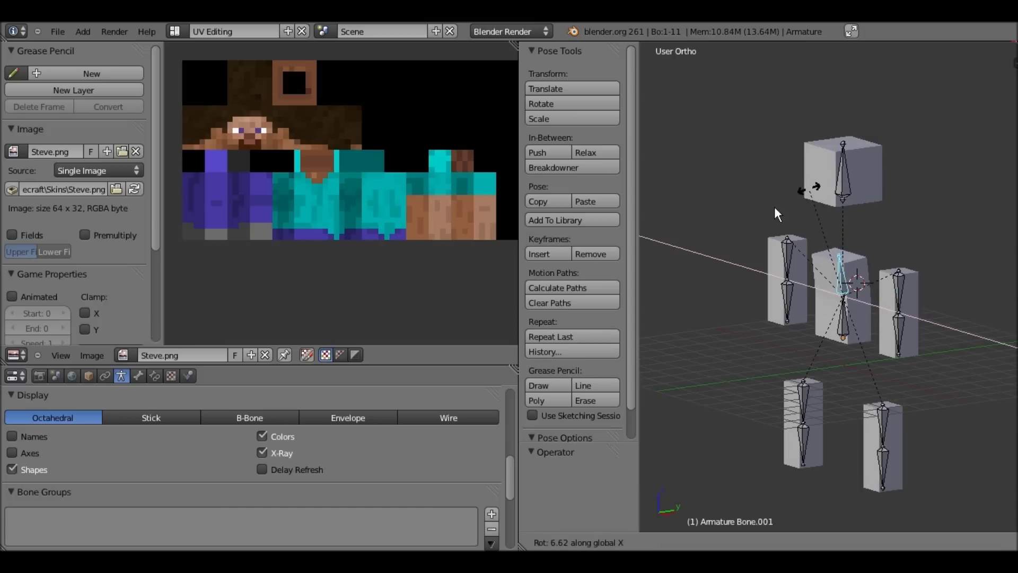
click(711, 313)
key(ctrl+z)
Rotate the lower bone of Steve's right arm around the global X axis to test the elbow bend.
middle_drag(790, 277, 825, 304)
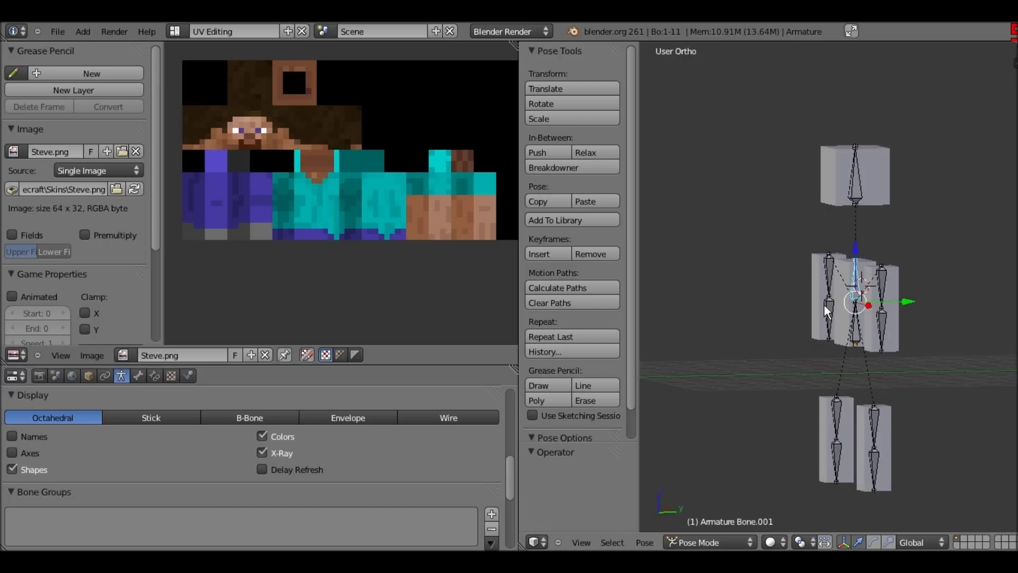
right_click(824, 304)
key(r)
key(x)
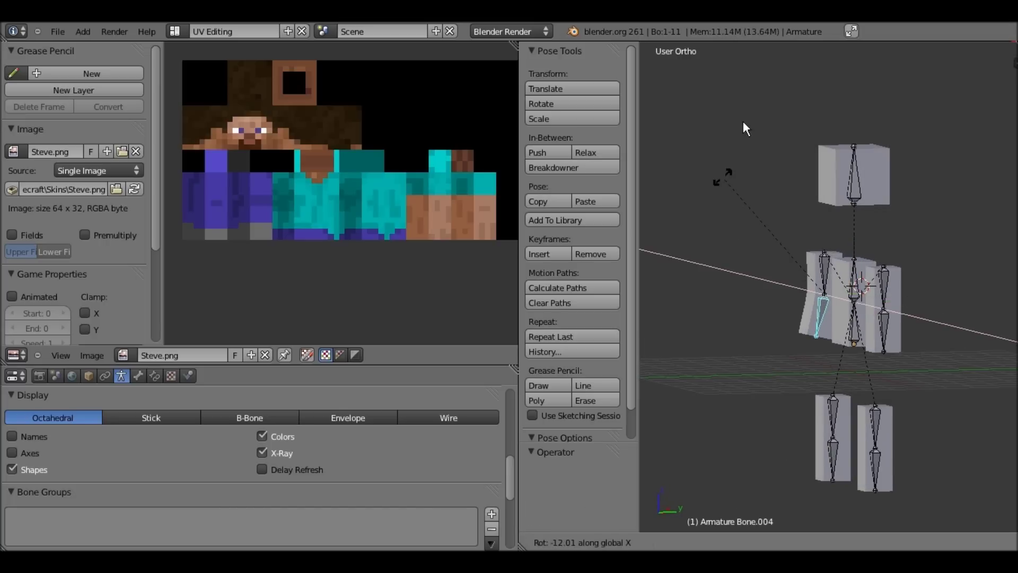
click(775, 250)
Rotate the lower bone of Steve's left arm around the global X axis to test its bend, and undo it.
middle_drag(904, 254, 852, 286)
right_click(823, 319)
key(r)
key(x)
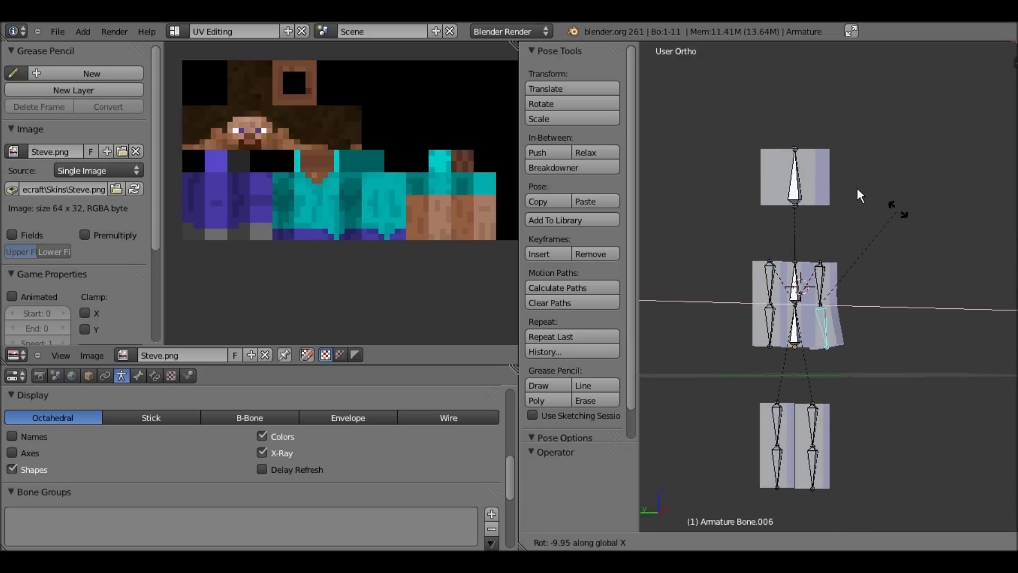
click(777, 180)
key(ctrl+z)
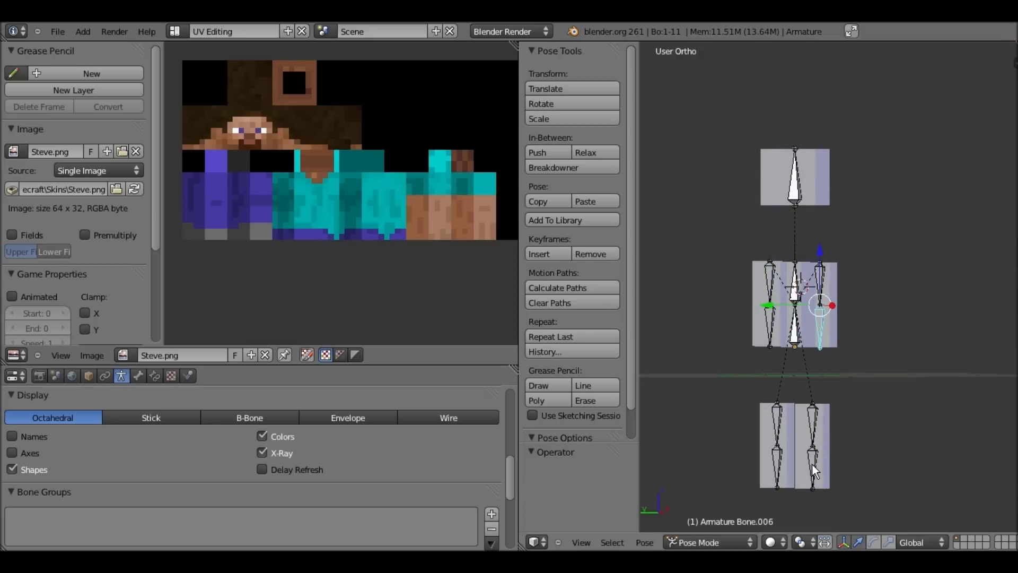
Rotate the lower bone of Steve's left leg around the global X axis to test the knee bend, and undo it.
right_click(813, 464)
key(r)
key(x)
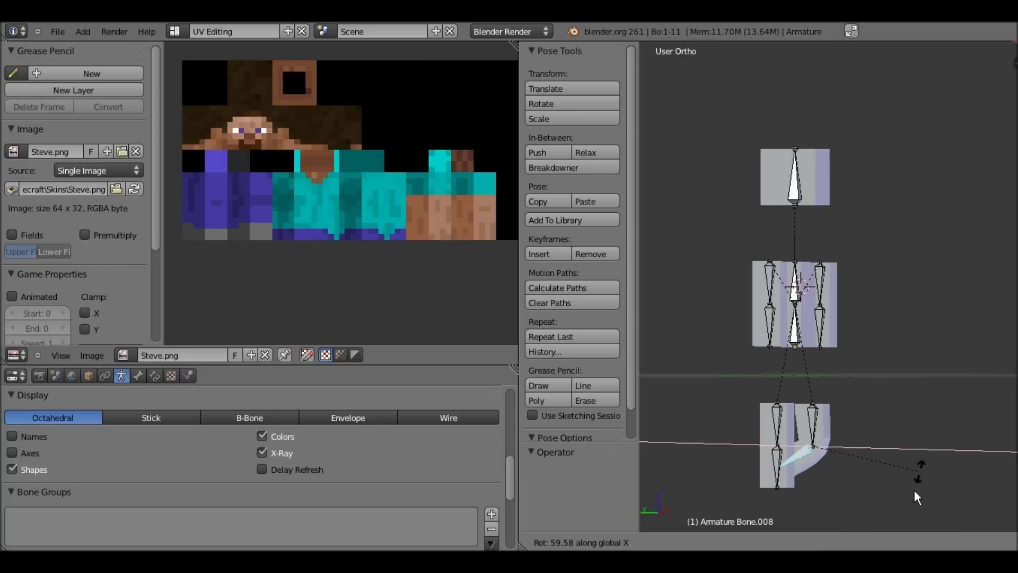
click(825, 355)
middle_drag(825, 354, 860, 395)
key(ctrl+z)
Rotate the lower bone of Steve's right leg about 55° around the global X axis to test the knee bend.
right_click(826, 471)
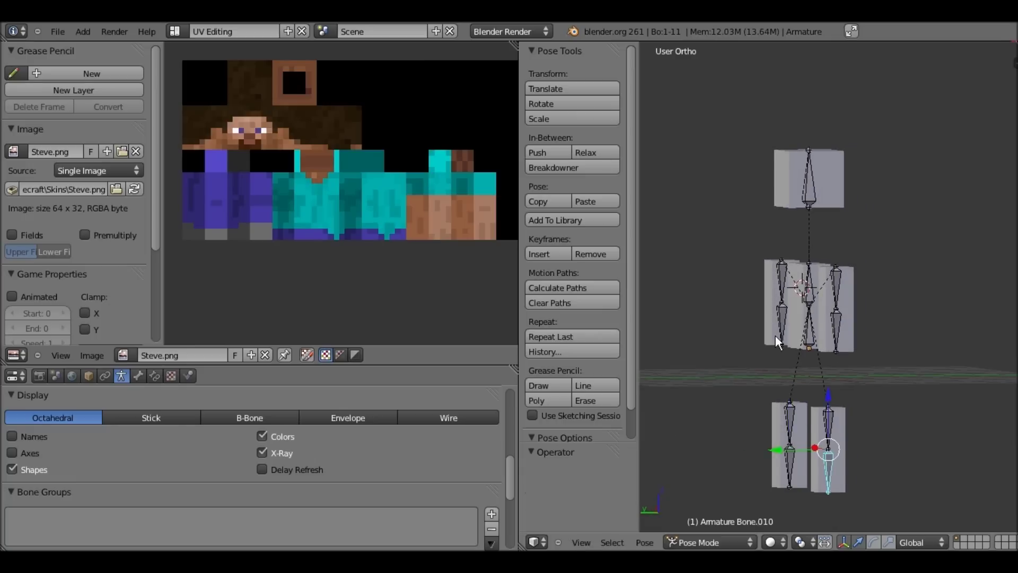
key(r)
key(x)
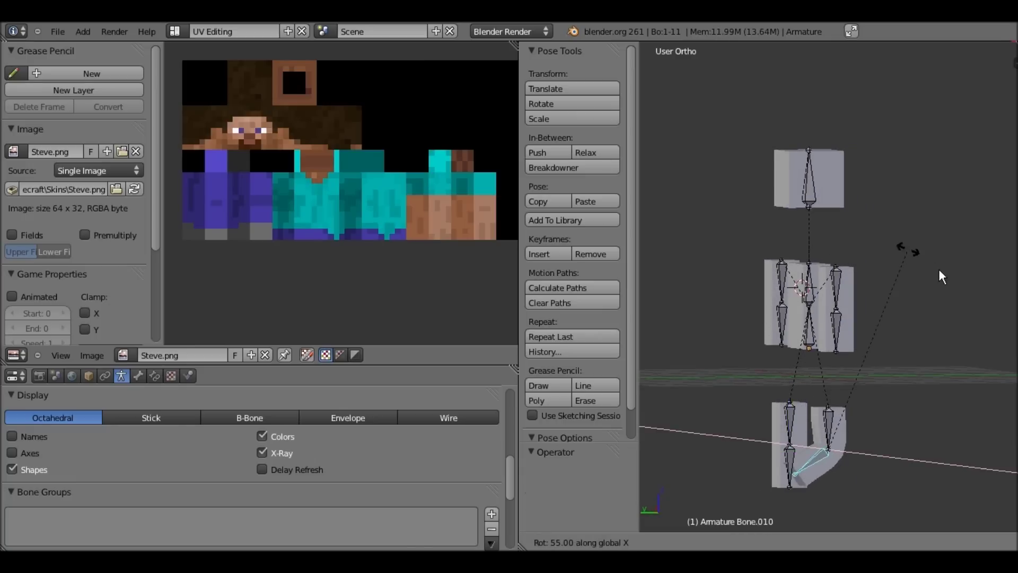
click(952, 292)
middle_drag(858, 313, 796, 318)
middle_drag(738, 334, 791, 339)
Switch the armature back to Object Mode.
key(Tab)
click(727, 542)
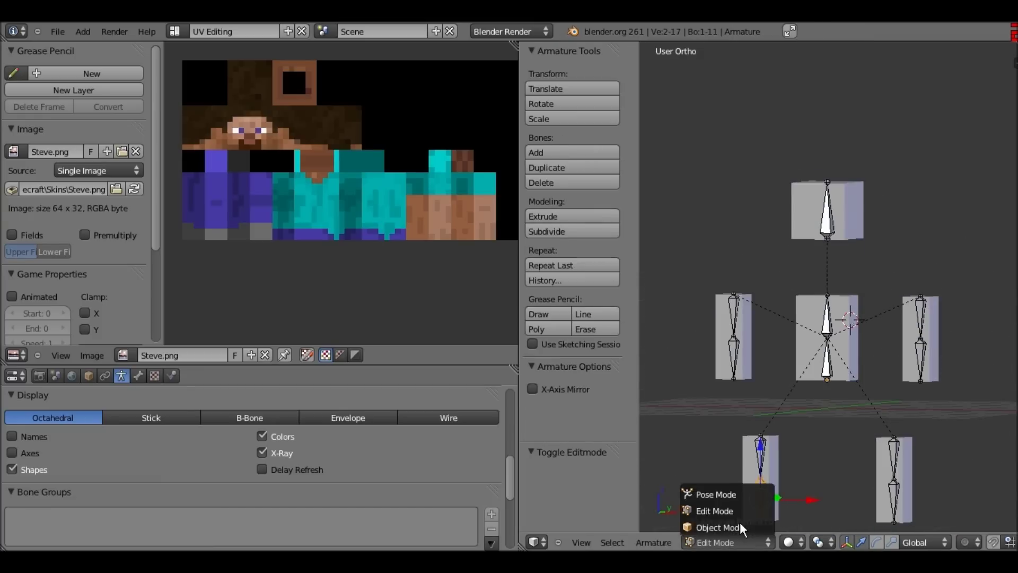
click(727, 527)
scroll(832, 265, down, 2)
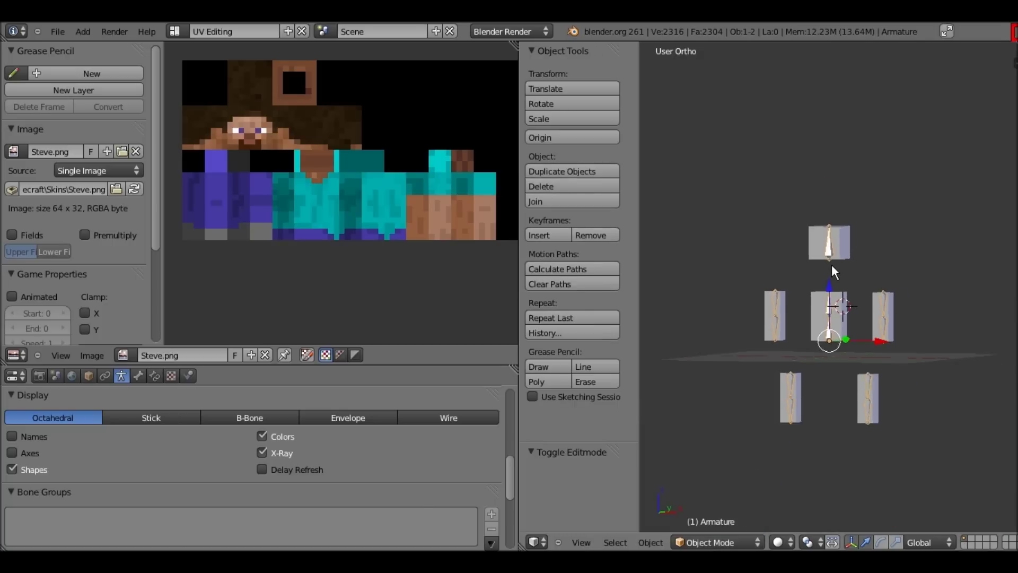
scroll(832, 265, up, 2)
Select the Steve mesh in front orthographic view and enter Edit Mode on it.
key(KP_1)
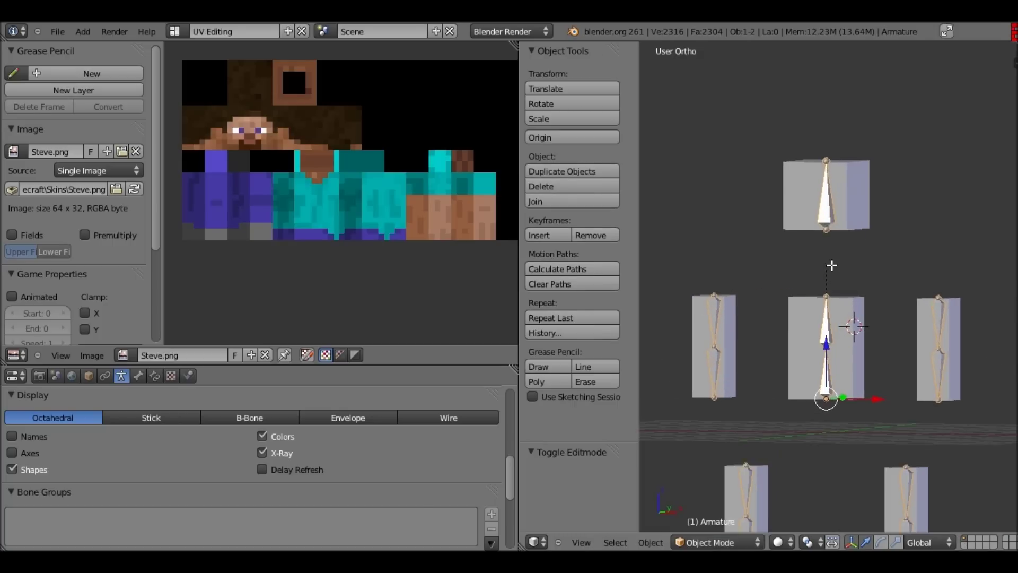
key(Tab)
key(Tab)
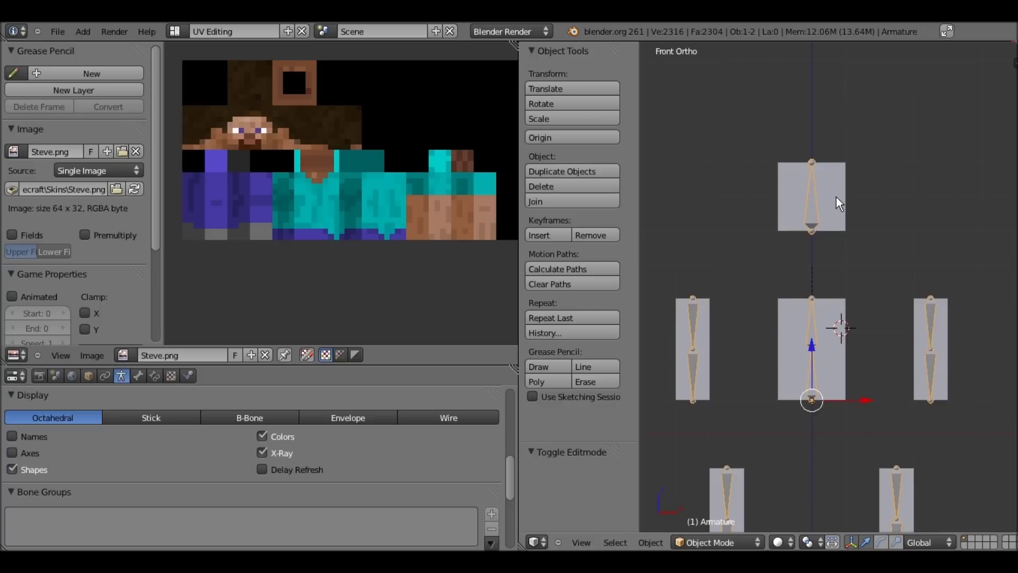
right_click(836, 199)
key(Tab)
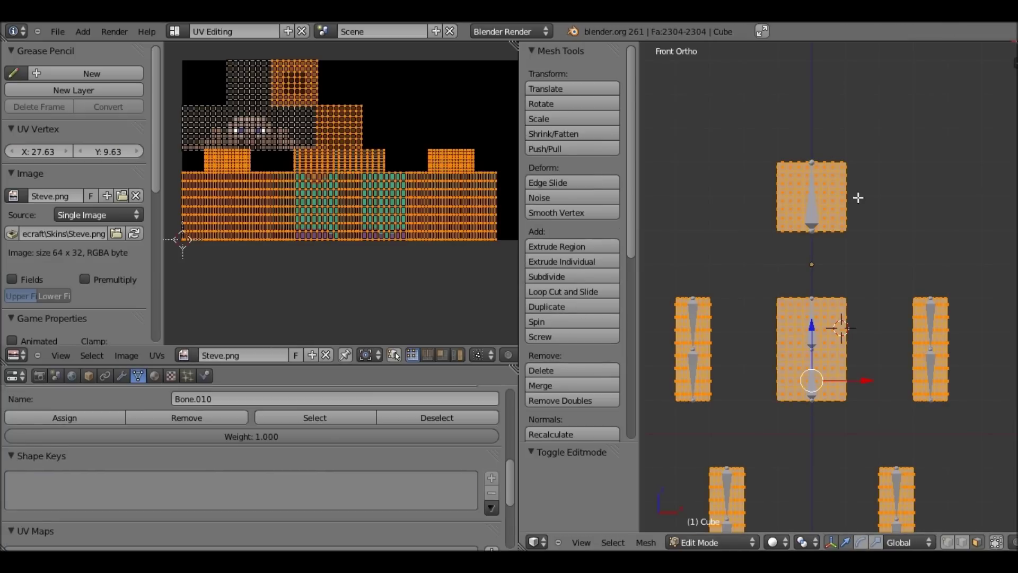
Box-select only the head's geometry and move it straight down until it rests on the torso.
key(a)
key(b)
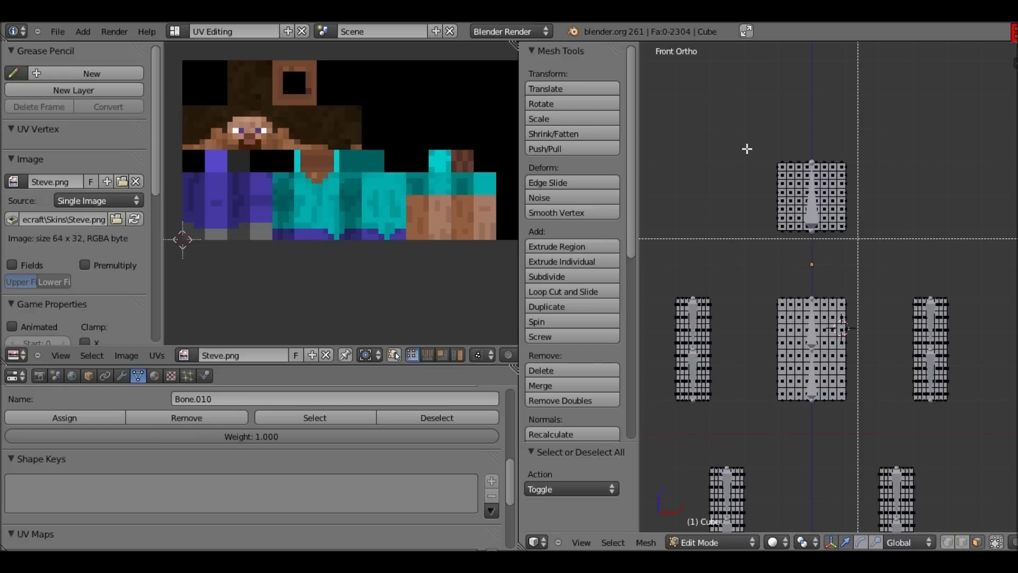
drag(696, 102, 696, 101)
drag(859, 240, 696, 101)
key(g)
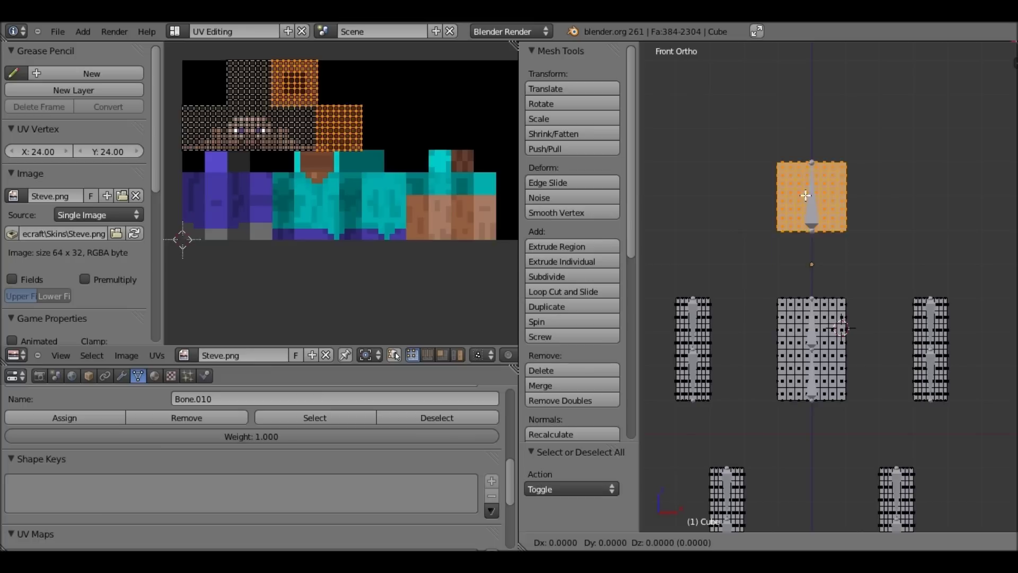
click(828, 232)
Box-select Steve's left arm geometry and move it -2 units along X, flush against the torso.
key(a)
key(b)
drag(963, 416, 884, 272)
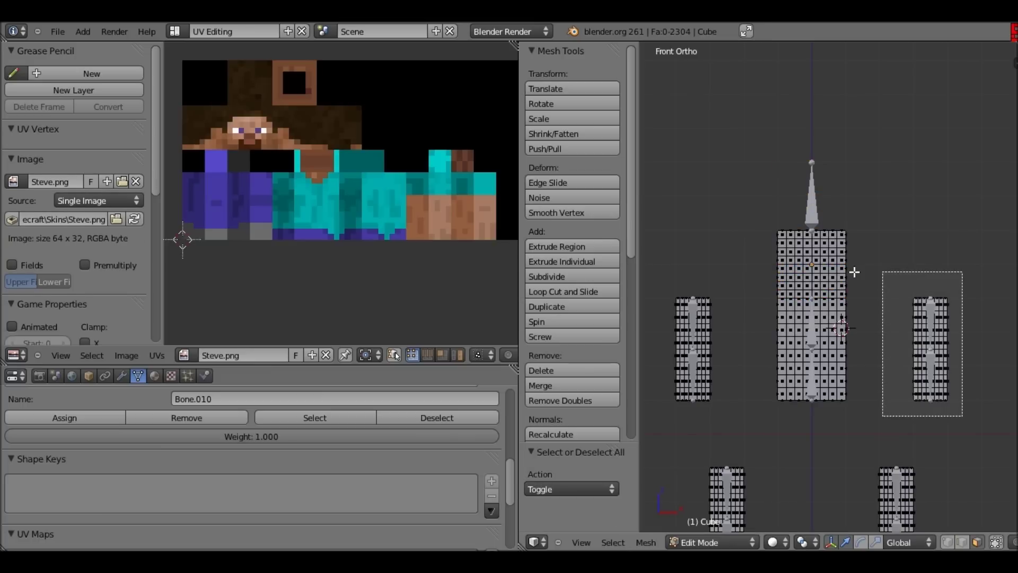
key(g)
click(742, 399)
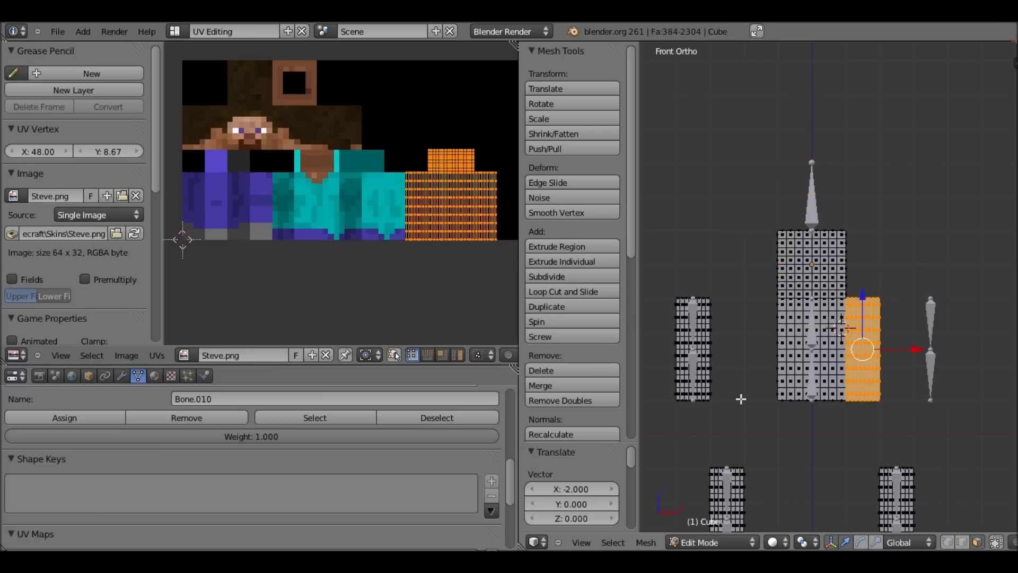
Box-select Steve's right arm geometry and move it 2 units along X, flush against the torso.
key(a)
key(b)
drag(719, 413, 662, 275)
key(g)
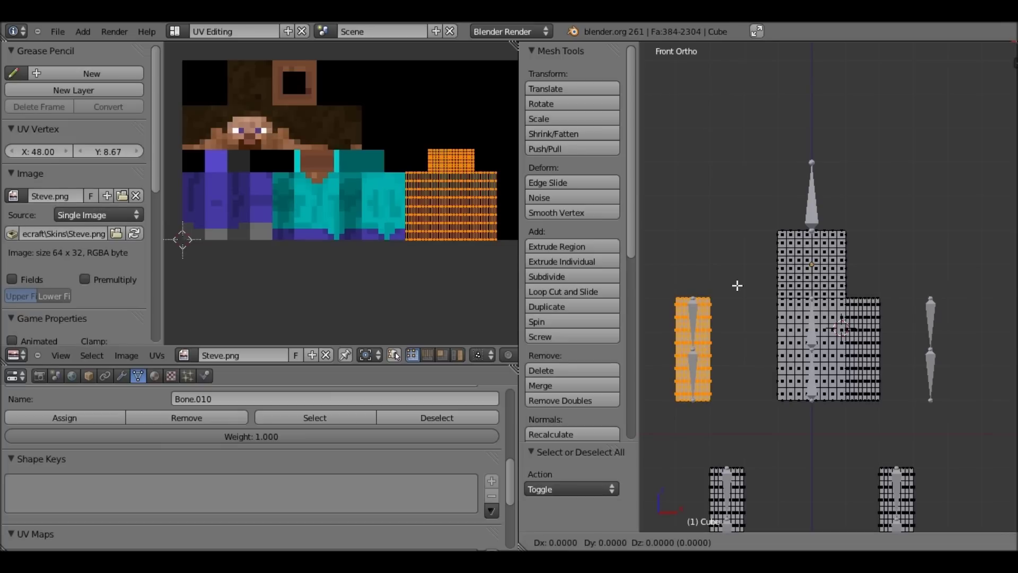
click(827, 313)
Select Steve's right leg geometry and move it 2 units along X and 2 units up along Z, under the torso.
shift+middle_drag(839, 281, 880, 160)
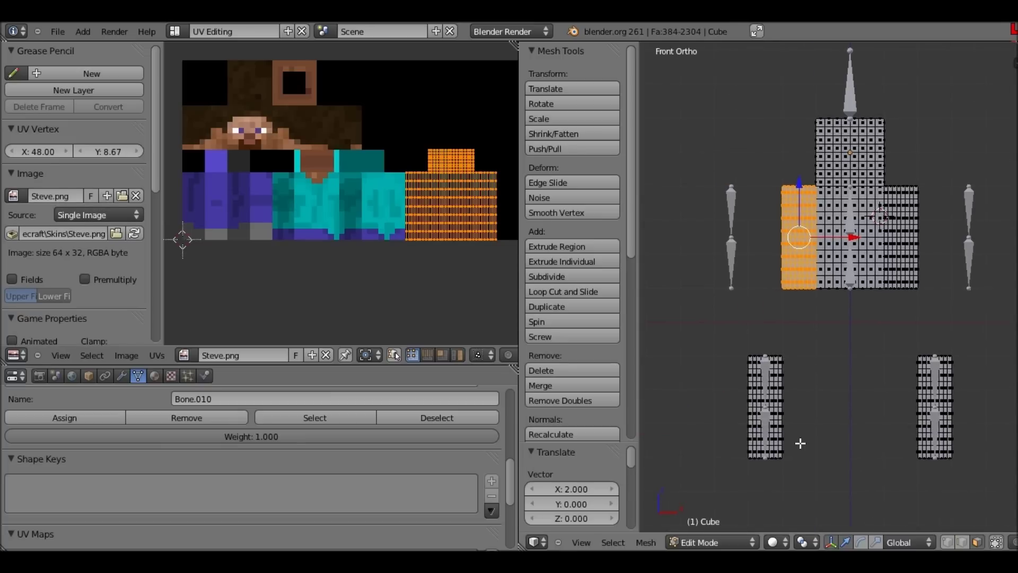
key(a)
drag(683, 288, 687, 298)
key(g)
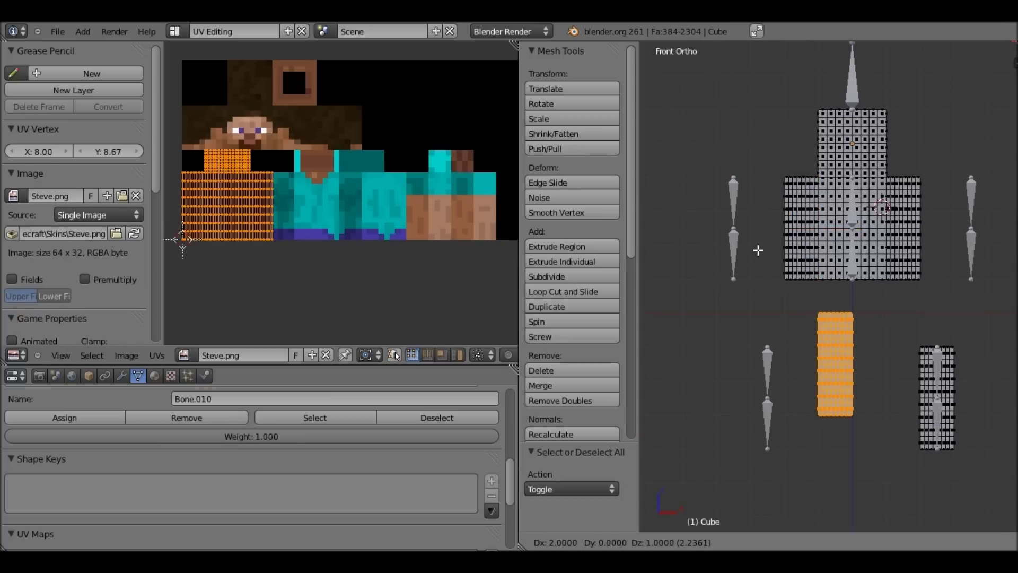
click(765, 220)
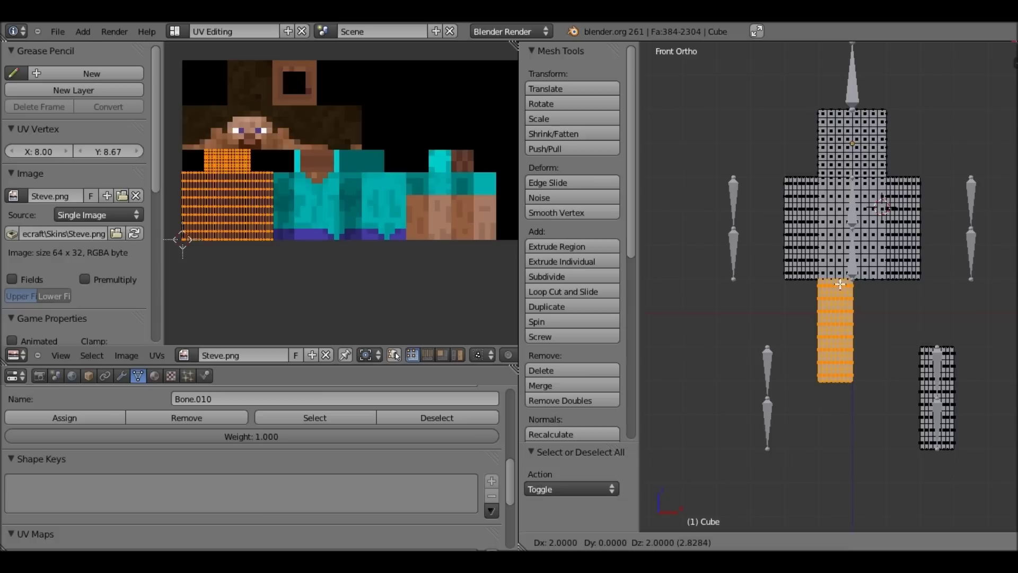
Move Steve's left leg geometry -2 units along X and up against the torso beside the other leg, and return to Object Mode.
key(a)
key(b)
drag(892, 296, 970, 477)
key(g)
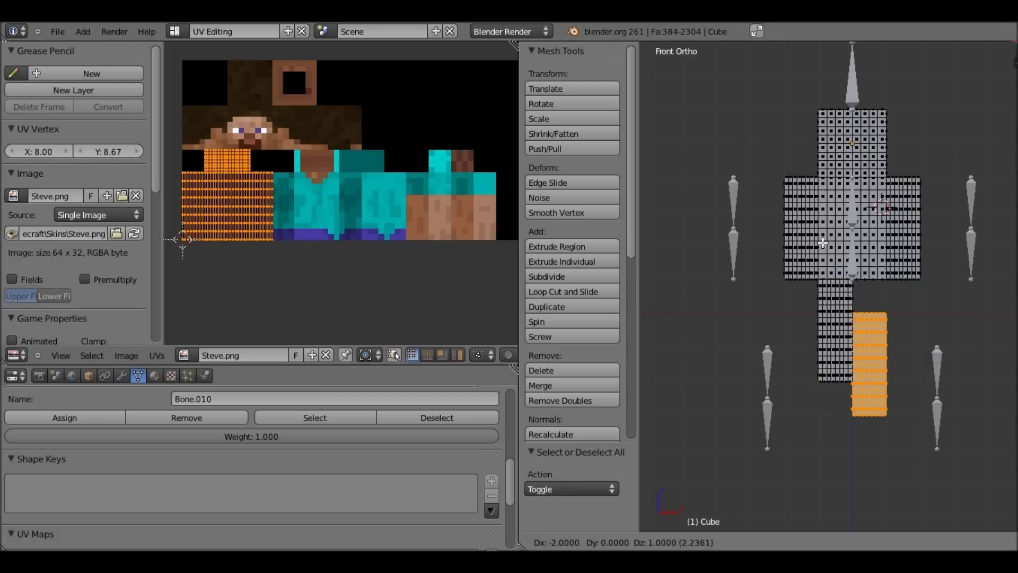
click(823, 243)
key(Tab)
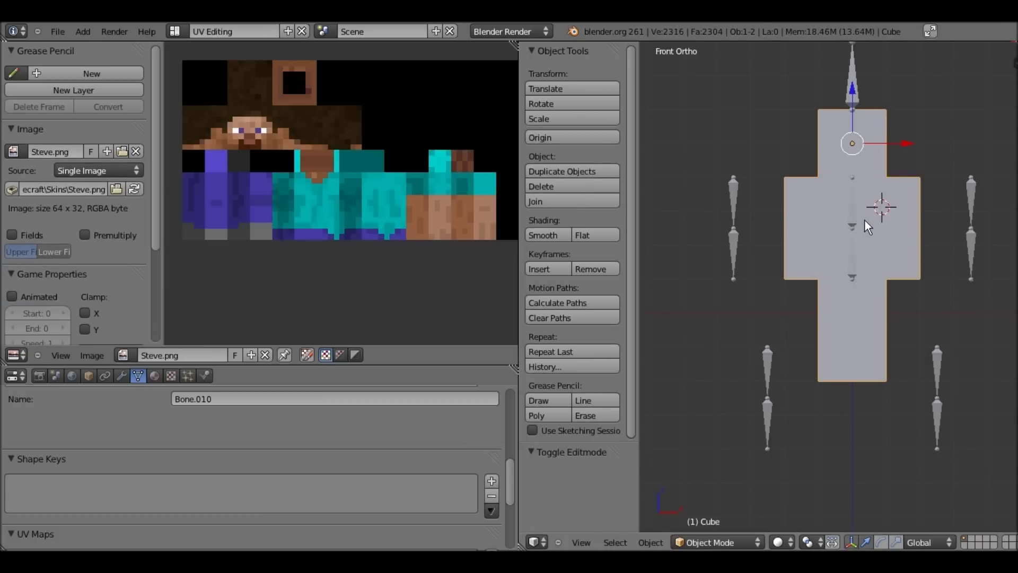
Select the armature, try rotating it in Object Mode, and undo the rotation.
right_click(735, 227)
key(r)
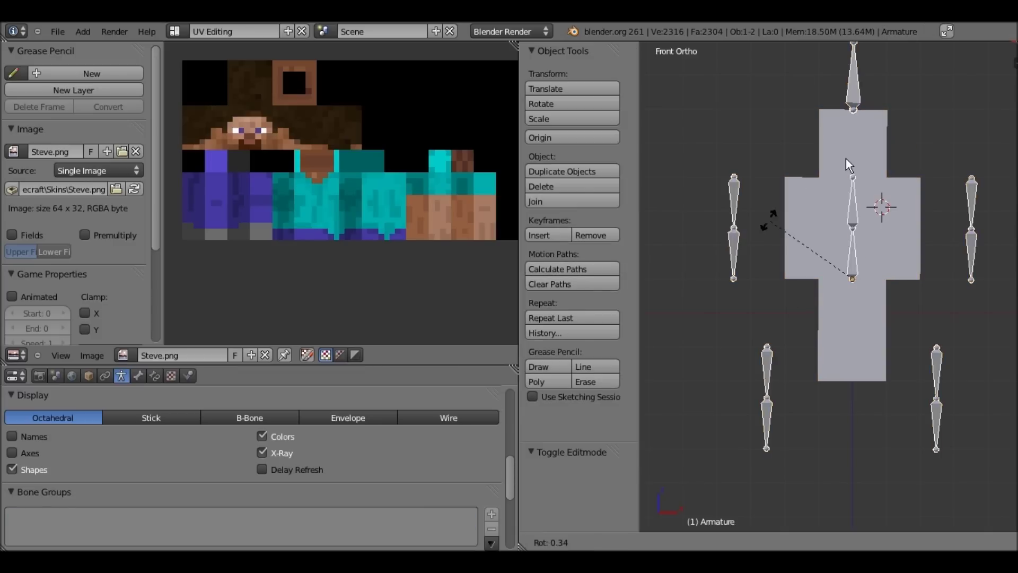
click(829, 186)
key(ctrl+z)
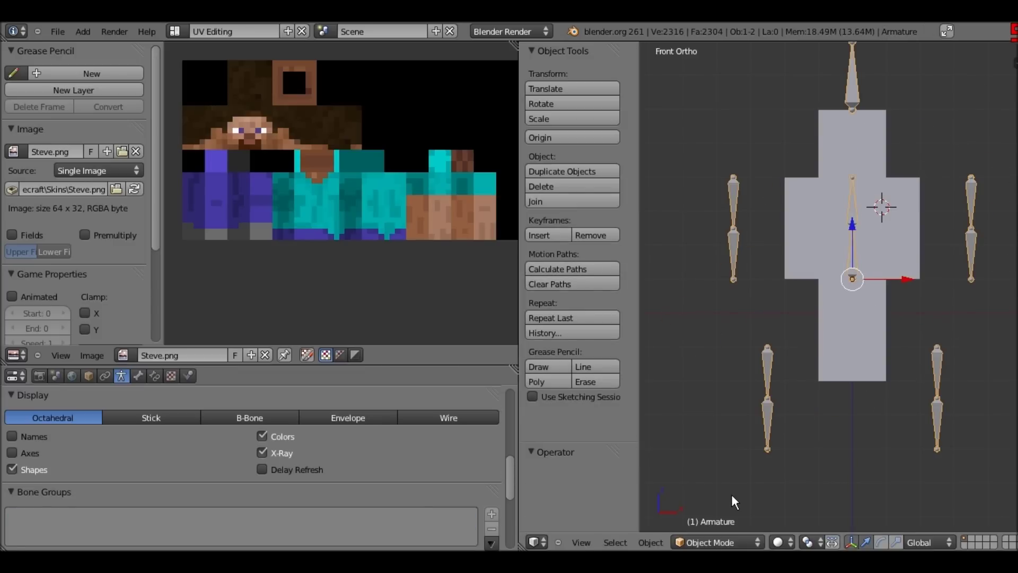
Switch the armature to Pose Mode, try rotating the upper bone of Steve's right arm, and undo the rotation.
click(711, 541)
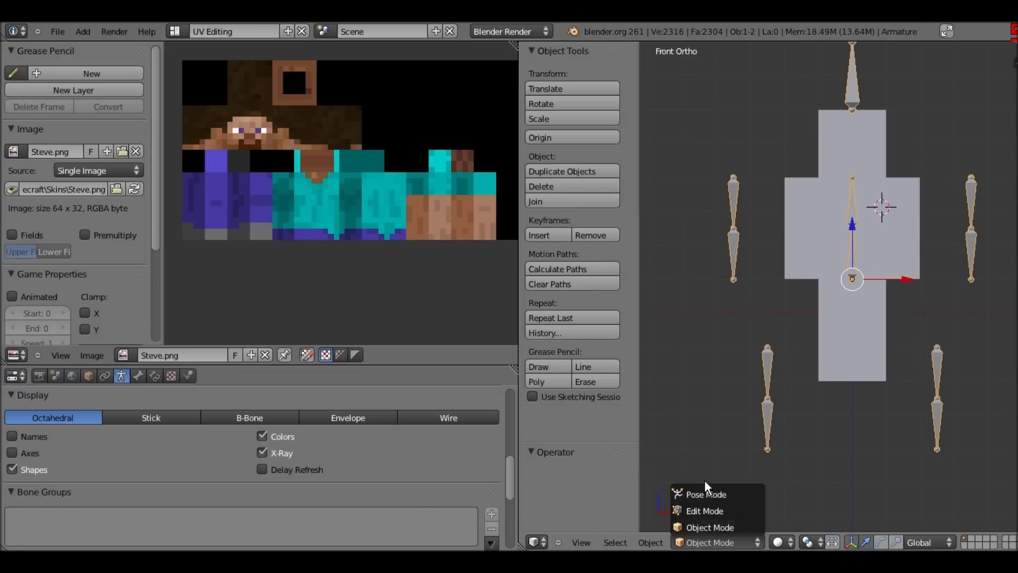
click(705, 494)
right_click(734, 180)
key(r)
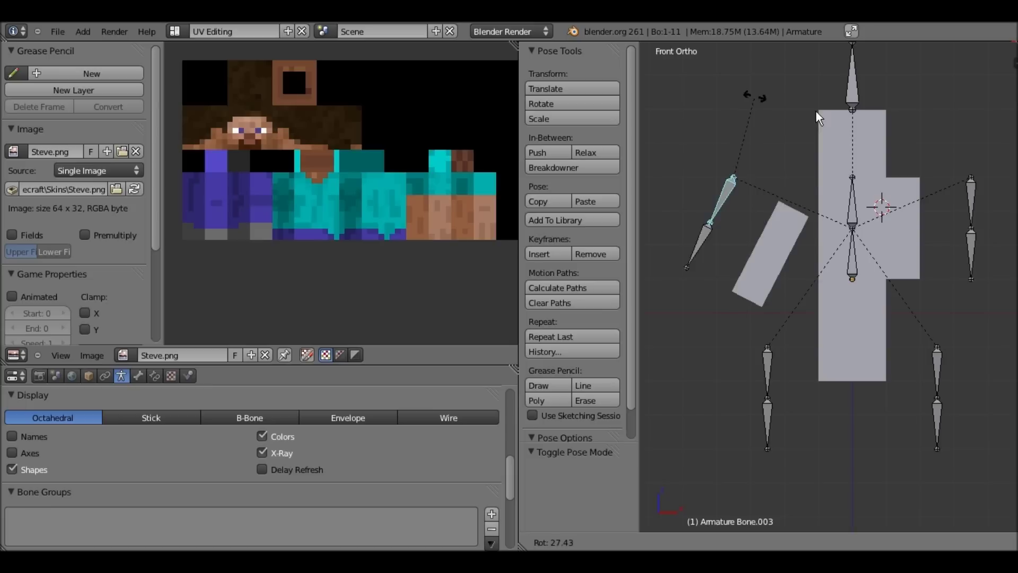
click(902, 138)
key(ctrl+z)
Try bending the lower bone of Steve's right arm around the global Y axis and undo the rotation.
middle_drag(801, 204, 910, 213)
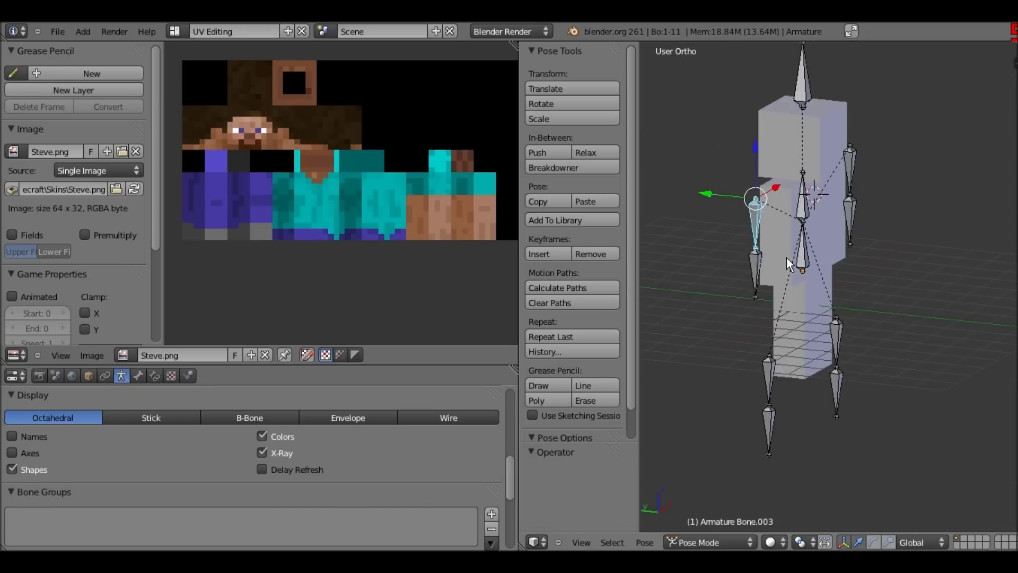
middle_drag(787, 259, 586, 217)
right_click(750, 263)
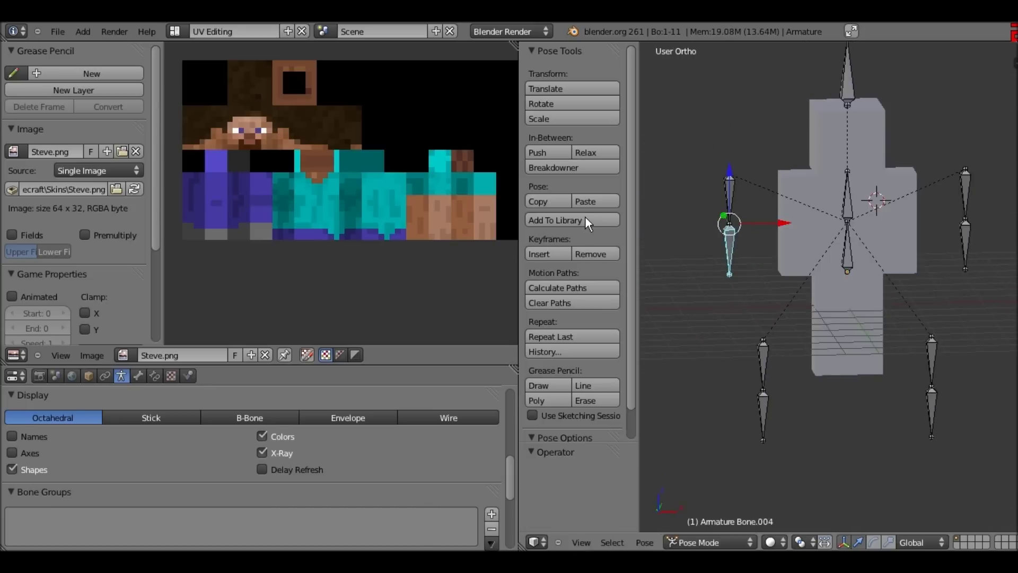
key(r)
key(y)
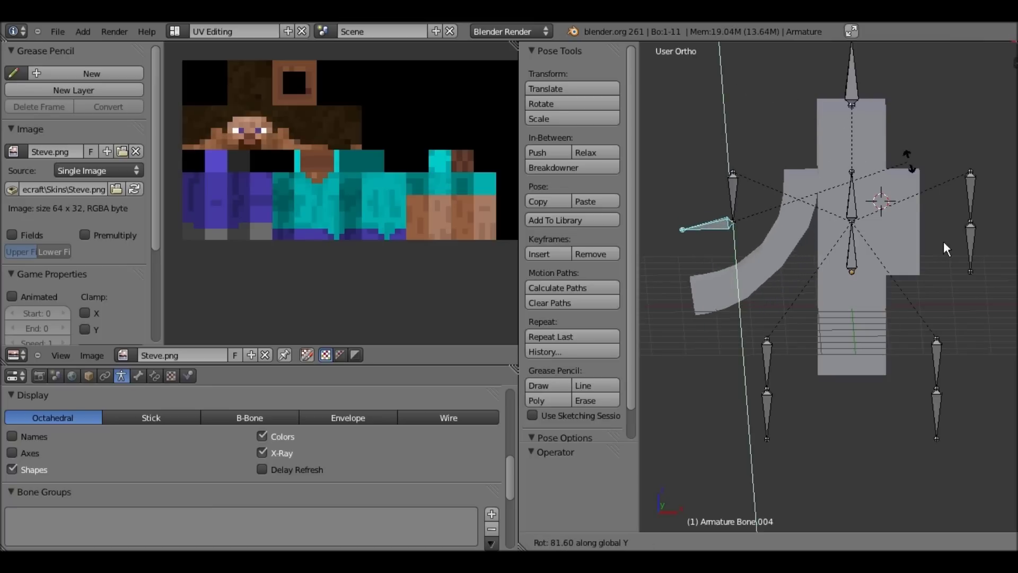
click(918, 309)
key(ctrl+z)
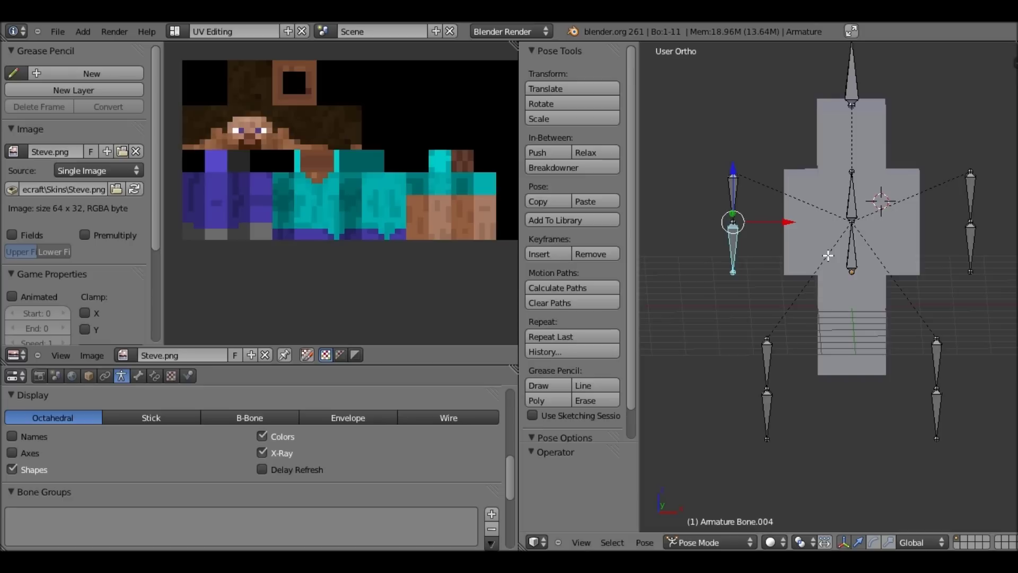
In Edit Mode, select both bones of Steve's right arm and move them 2 units along X into the arm geometry.
key(Tab)
key(KP_1)
shift+right_click(738, 194)
key(g)
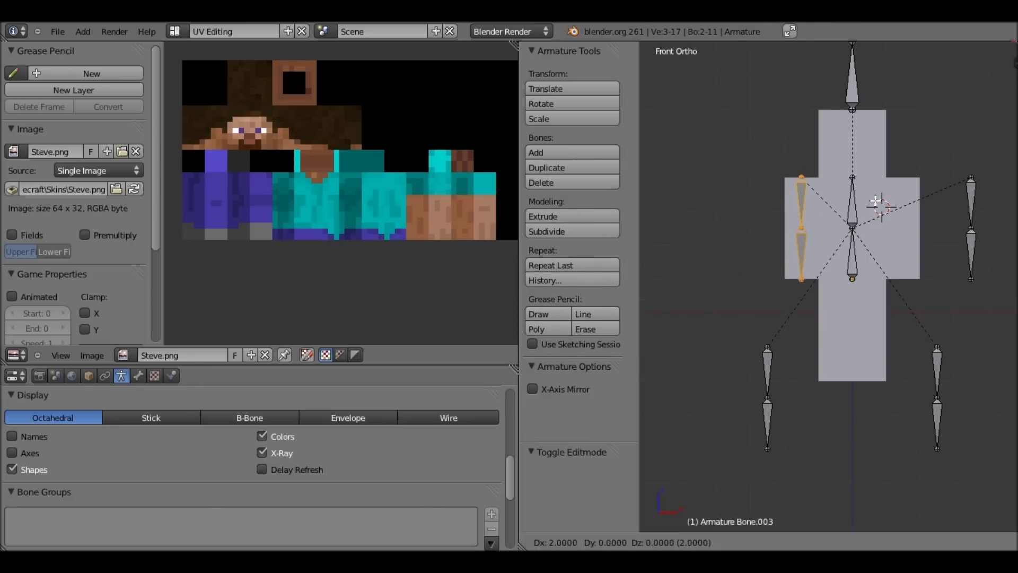
click(876, 202)
Select both bones of Steve's left arm and move them -2 units along X into the arm geometry.
key(a)
right_click(971, 228)
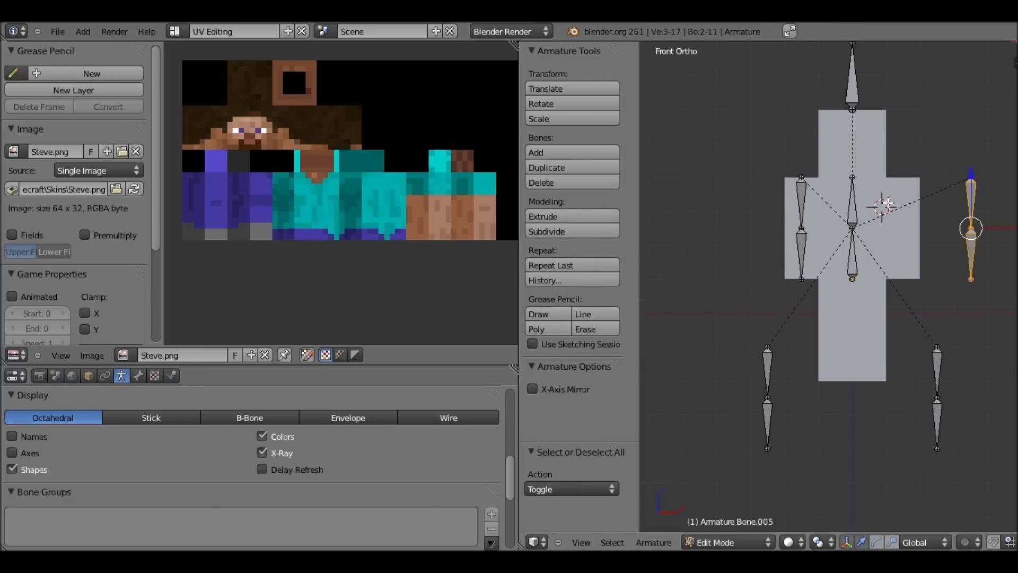
text(g-2)
key(Return)
Try moving the head bone -2 units along Z and undo the move.
right_click(856, 89)
text(gz-2)
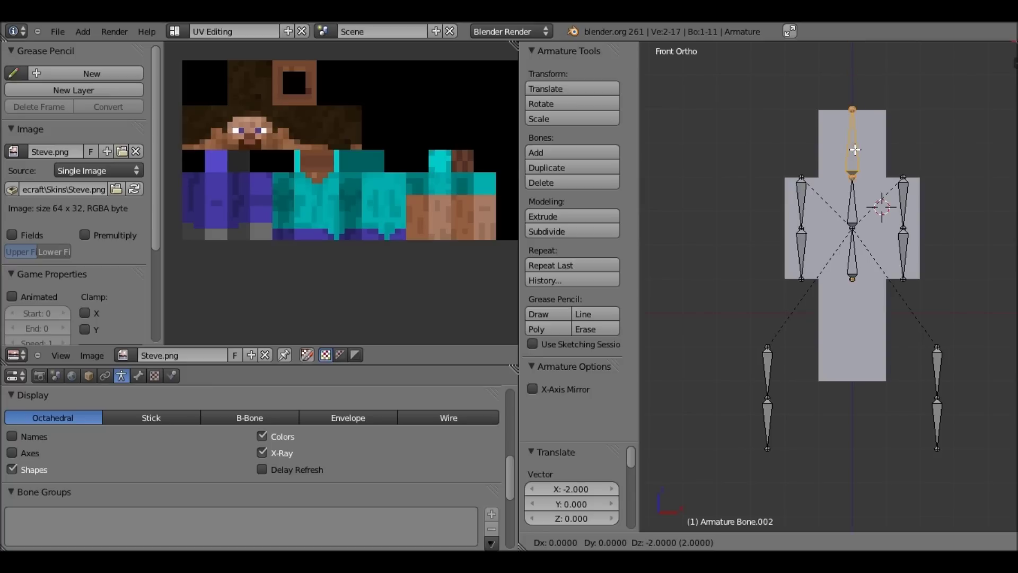
key(Return)
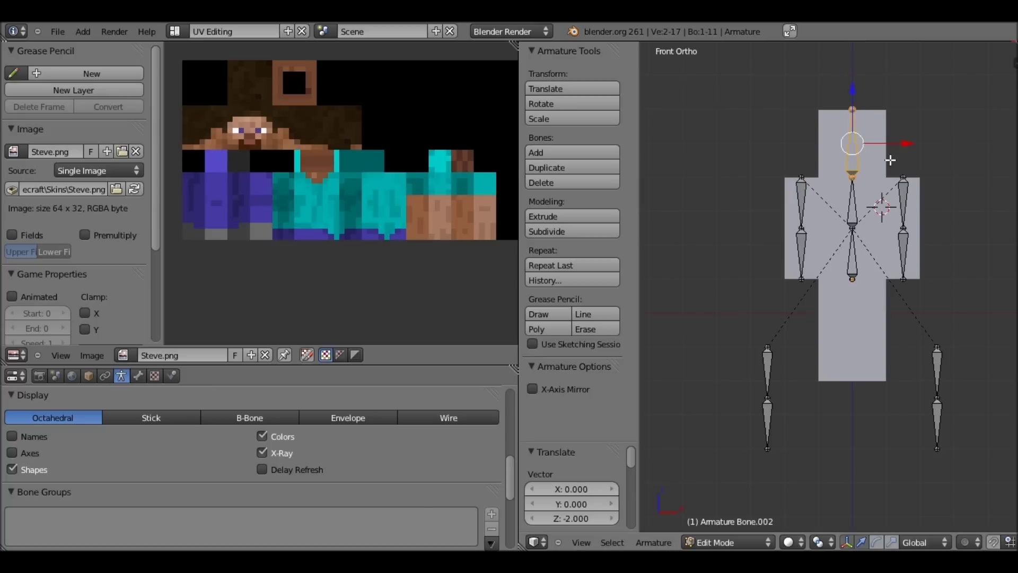
key(ctrl+z)
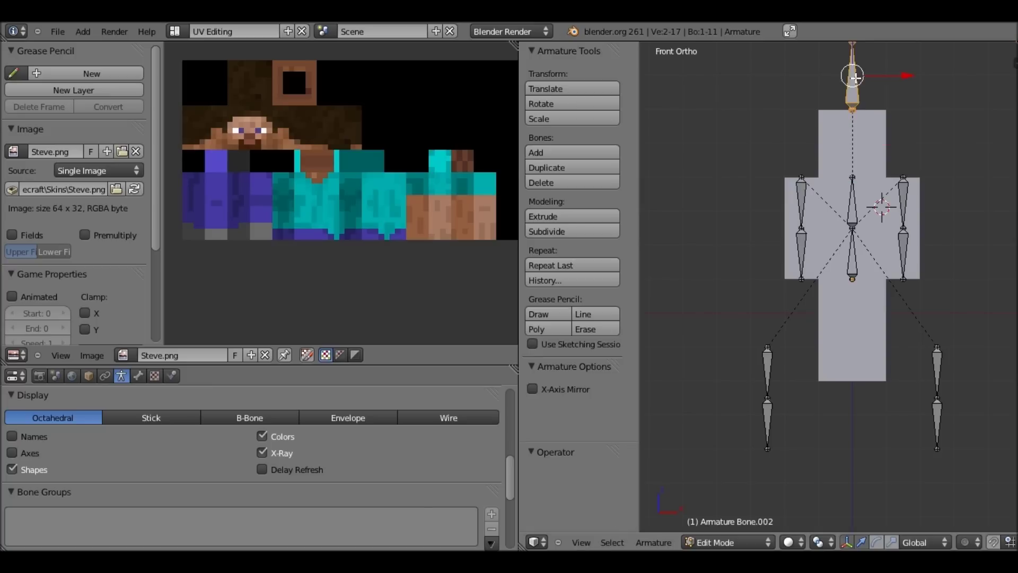
Parent the head bone to the upper torso bone with the Connected option.
shift+right_click(852, 192)
key(alt+p)
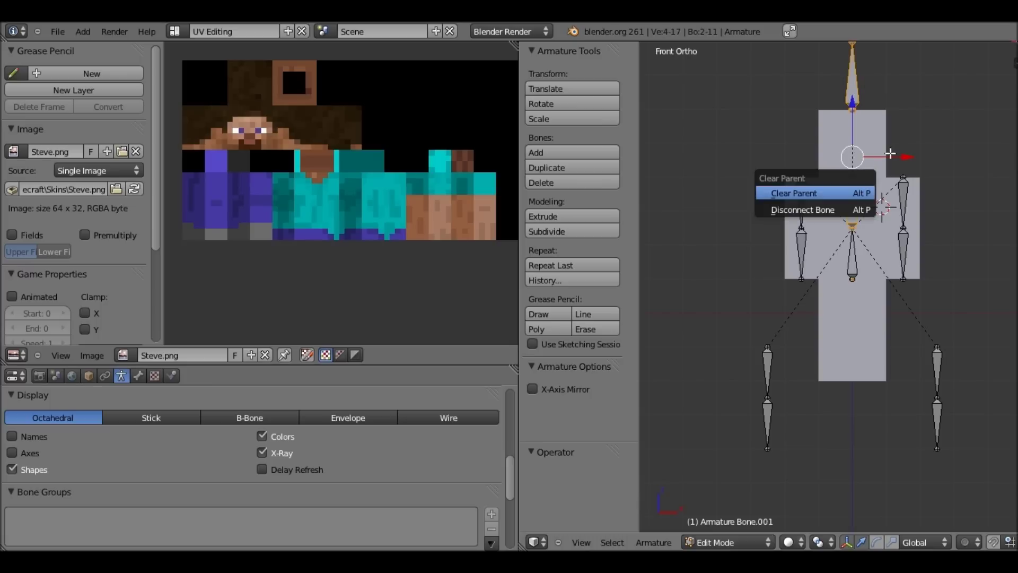
key(Return)
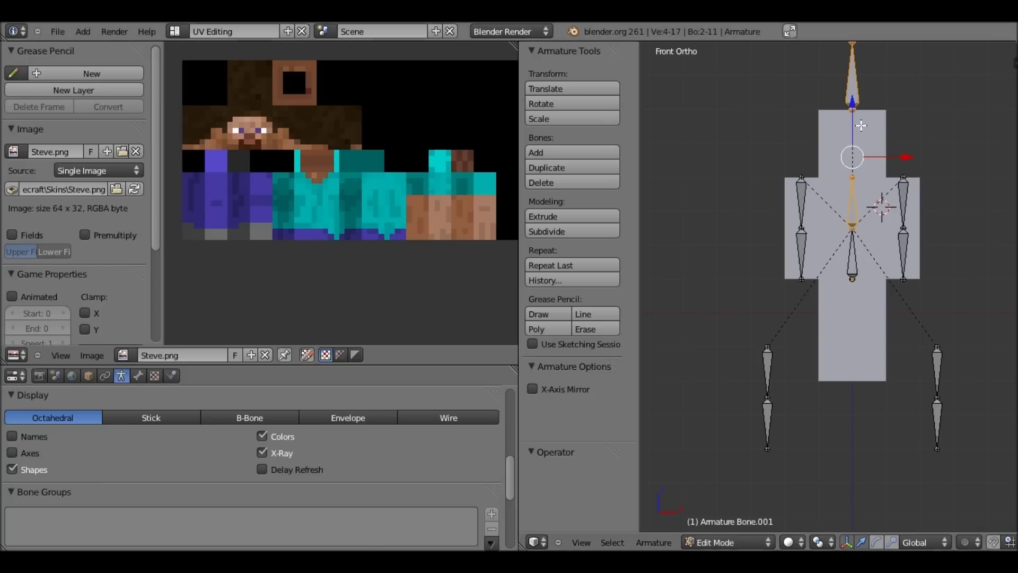
key(ctrl+p)
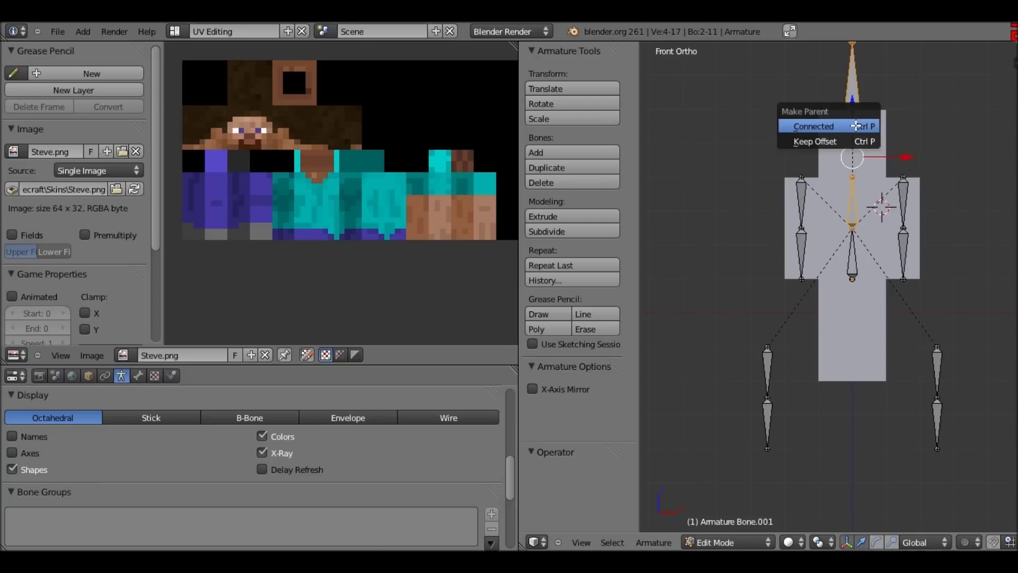
click(856, 126)
Try rotating the head bone about 63 degrees in Edit Mode and undo the rotation.
right_click(855, 148)
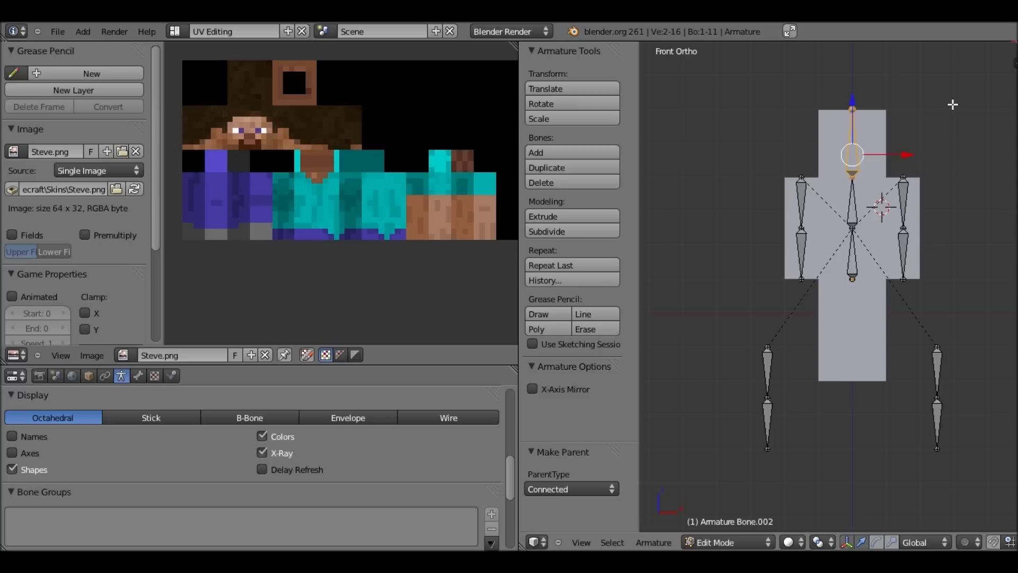
key(r)
click(899, 119)
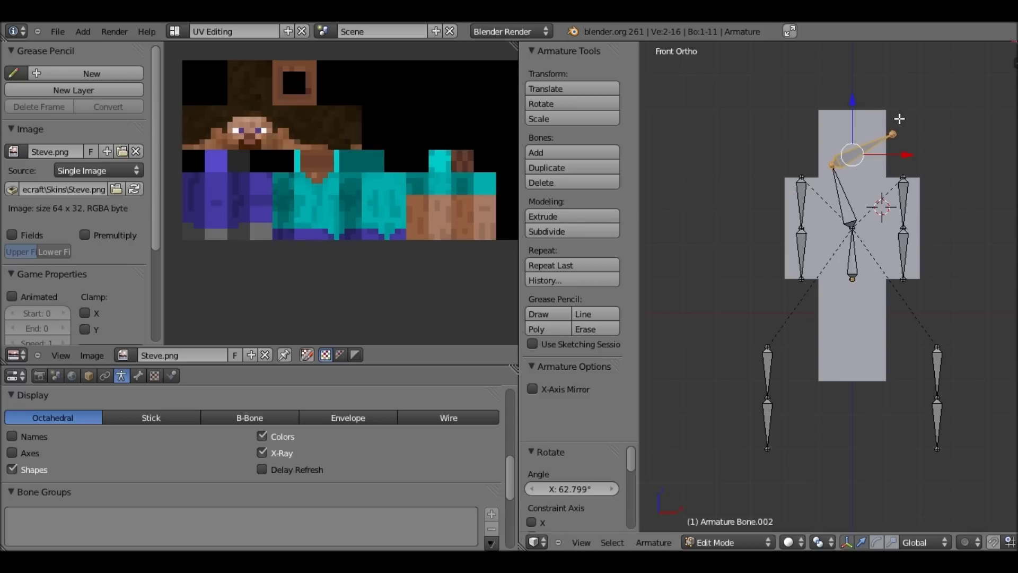
key(ctrl+z)
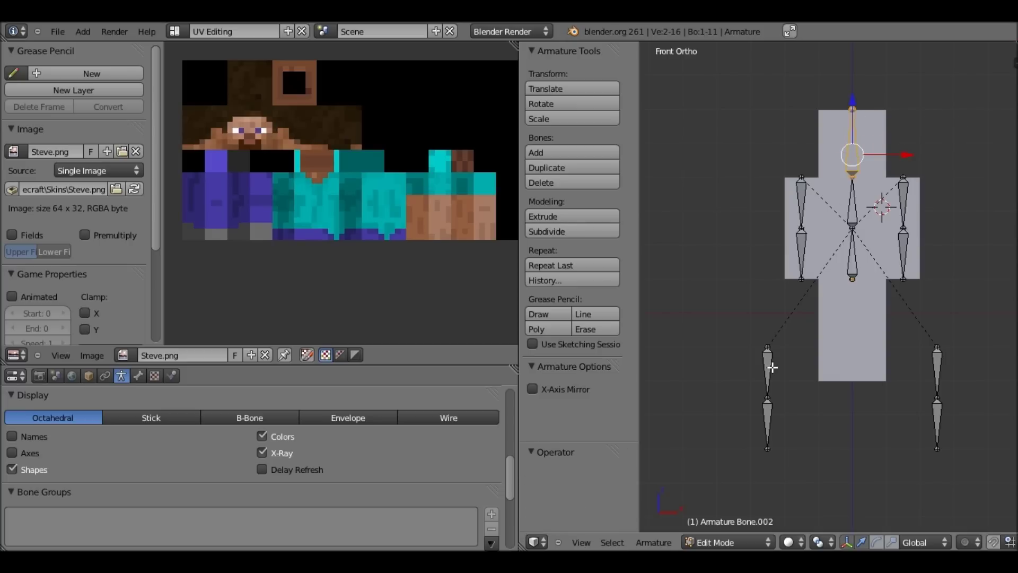
Move the bones of Steve's right leg 2 units along X and 2 units along Z into the leg geometry.
right_click(767, 431)
key(g)
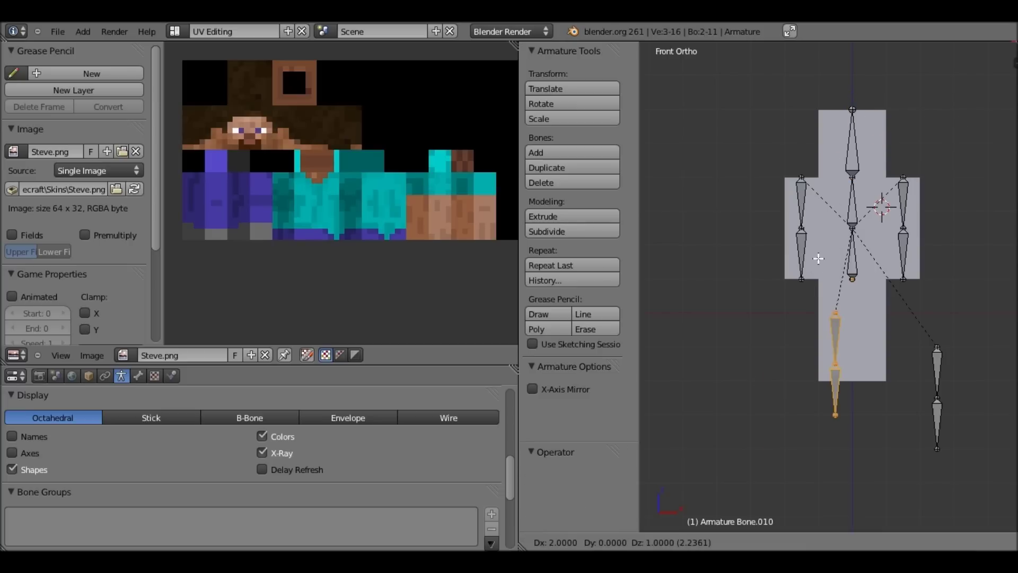
click(819, 220)
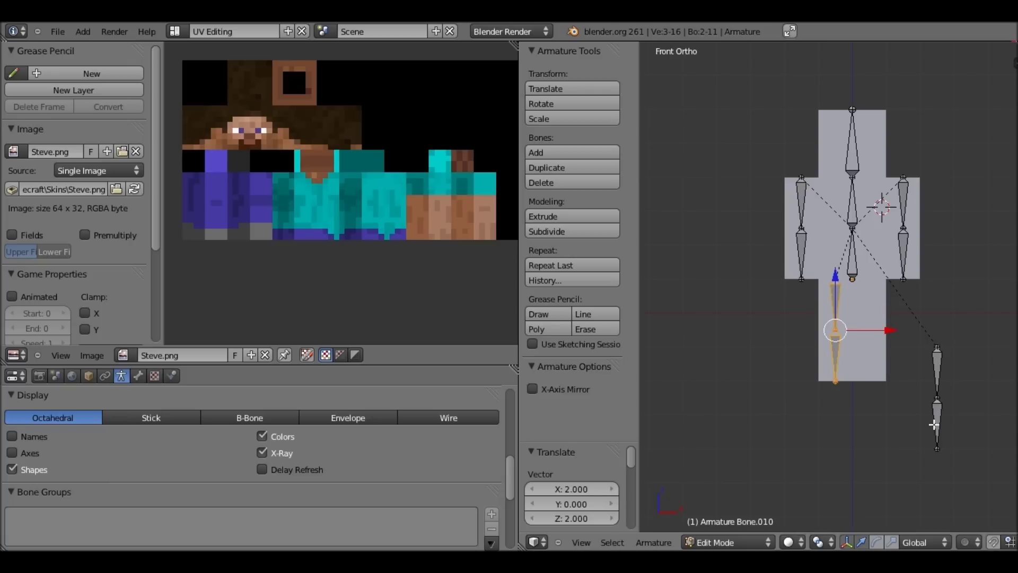
Move the bones of Steve's left leg -2 units along X and 2 units along Z into the leg geometry.
right_click(937, 372)
key(g)
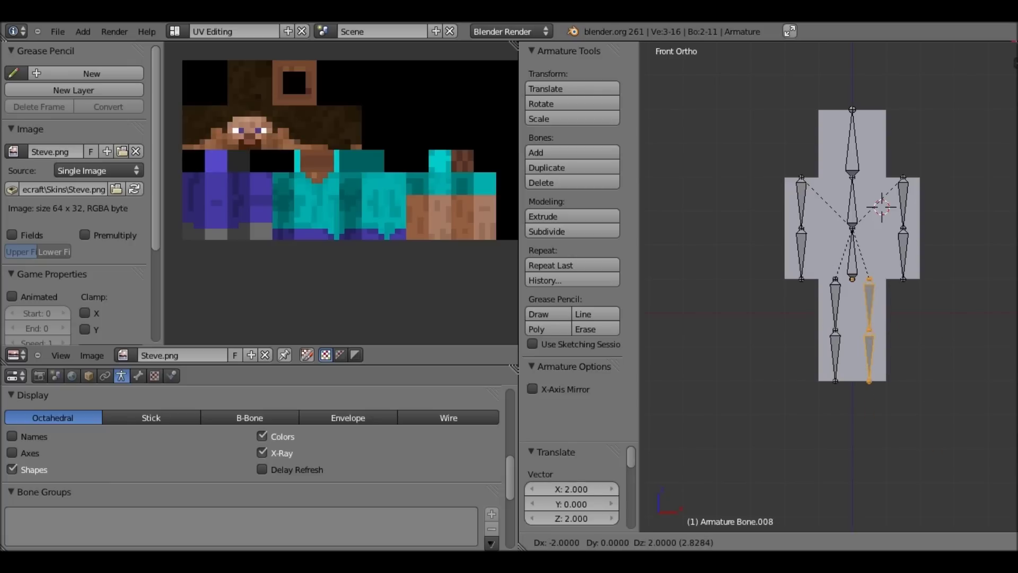
key(Return)
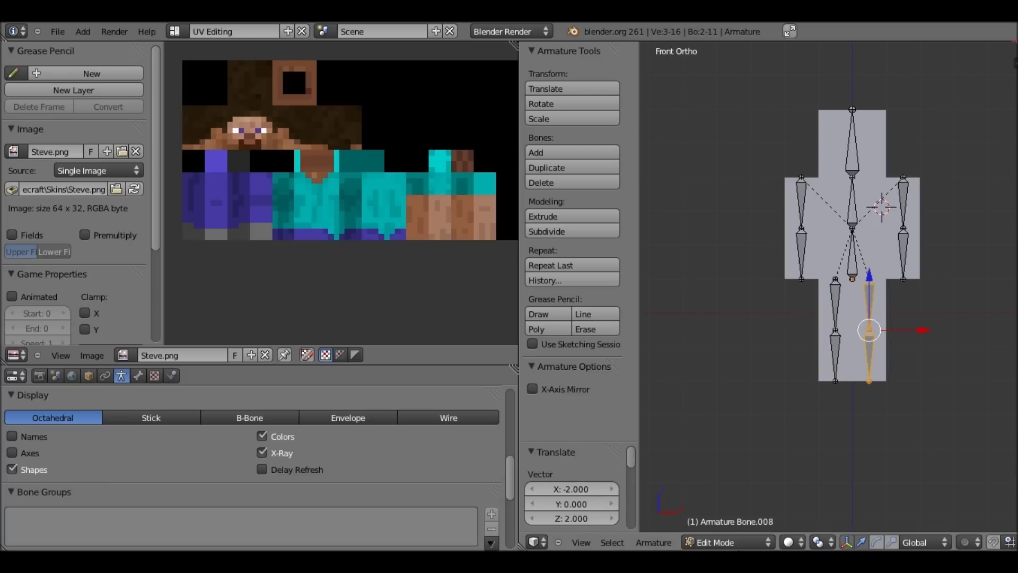
Switch to Pose Mode, try swinging Steve's left upper arm bone outward, and undo the rotation.
click(727, 542)
key(Return)
right_click(903, 199)
key(r)
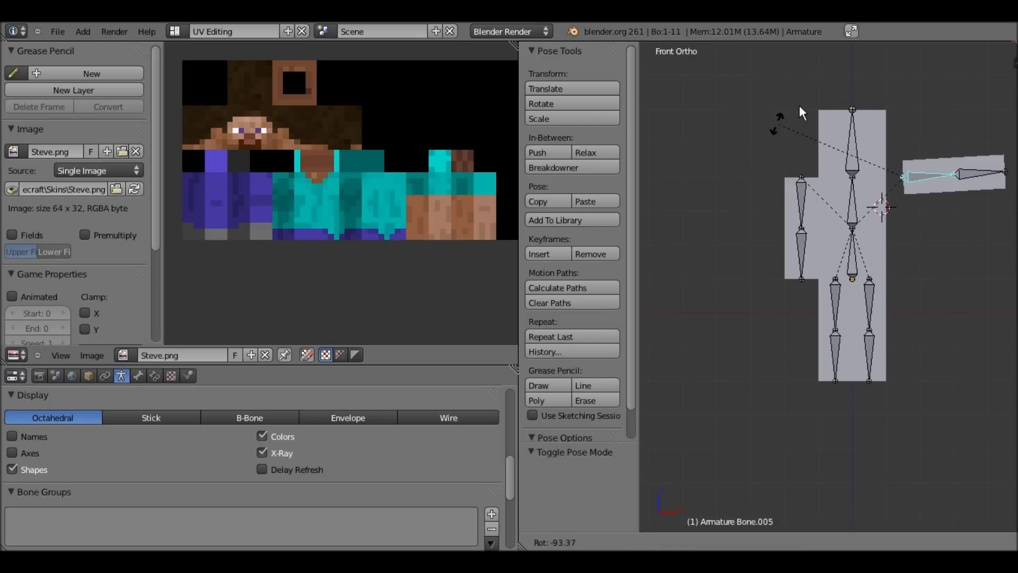
click(889, 133)
key(ctrl+z)
Test the left upper arm bone's rotation again at close range to check the shoulder pivot, and undo it.
scroll(876, 187, up, 1)
scroll(877, 186, up, 1)
shift+middle_drag(877, 187, 829, 231)
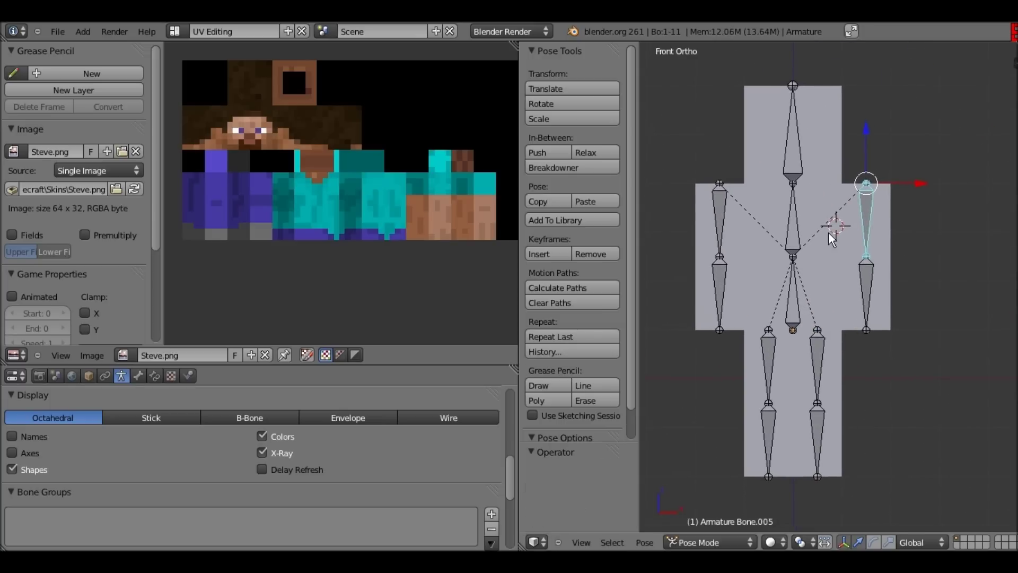
scroll(862, 212, up, 2)
scroll(870, 208, up, 2)
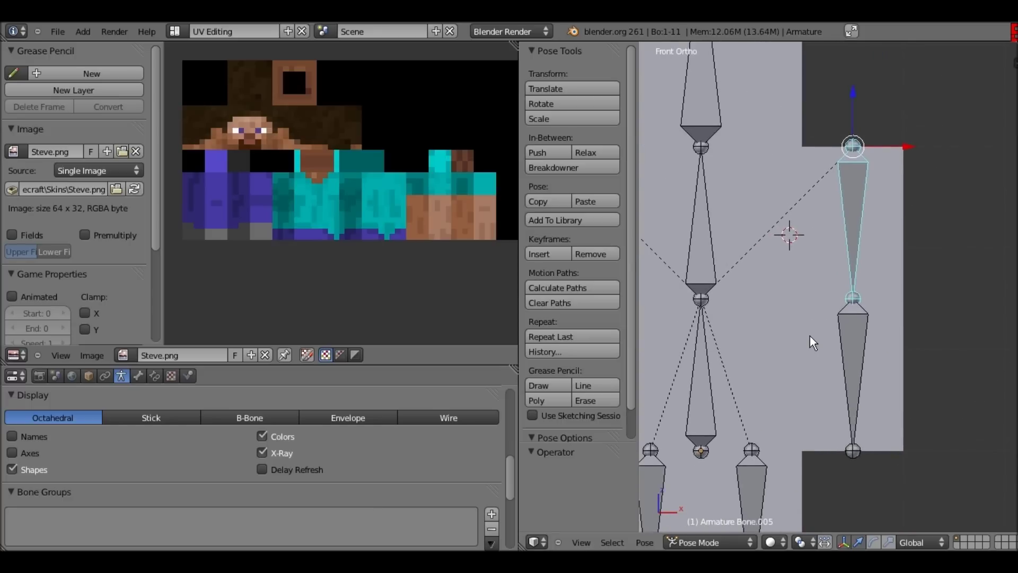
key(r)
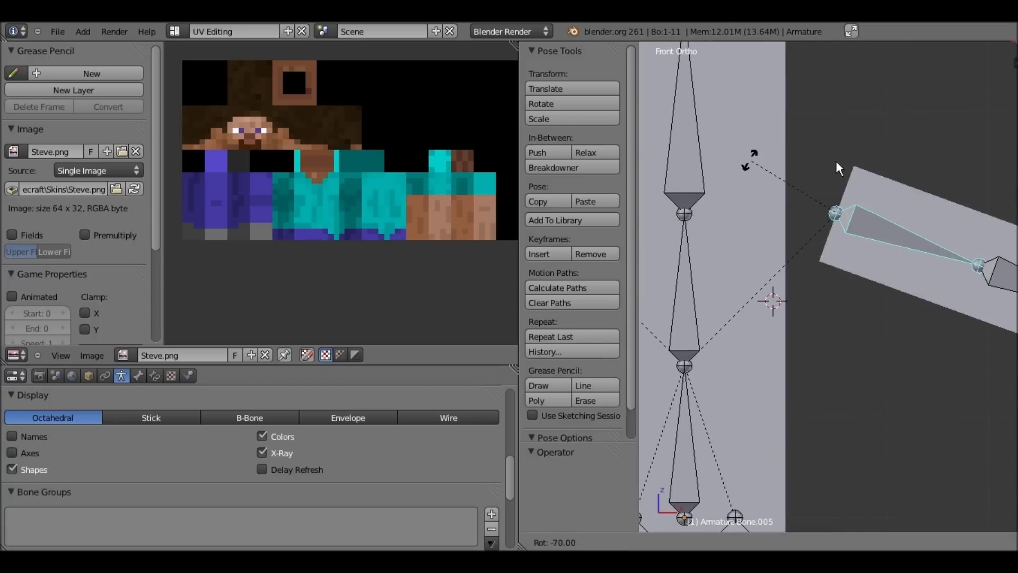
click(836, 160)
key(ctrl+z)
Select the head bone, try tilting it around the global X axis, and undo the rotation.
scroll(762, 224, down, 2)
scroll(762, 223, down, 2)
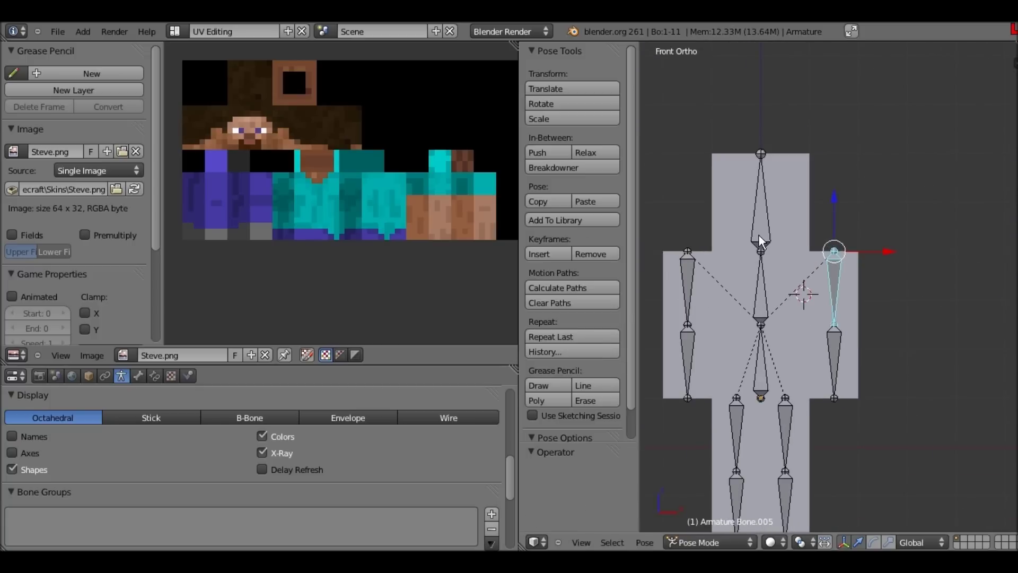
scroll(759, 235, down, 2)
middle_drag(692, 226, 642, 241)
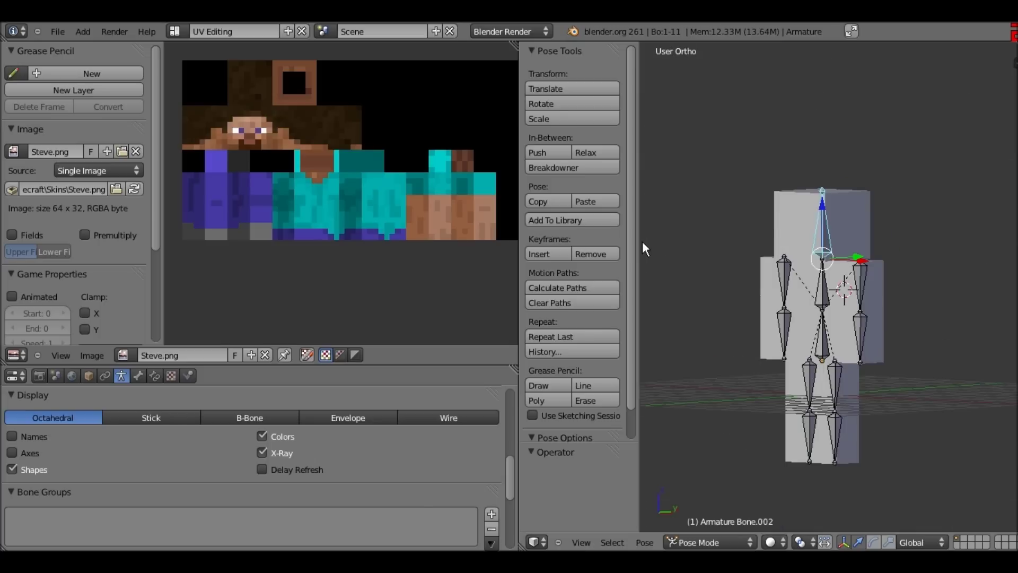
key(r)
key(x)
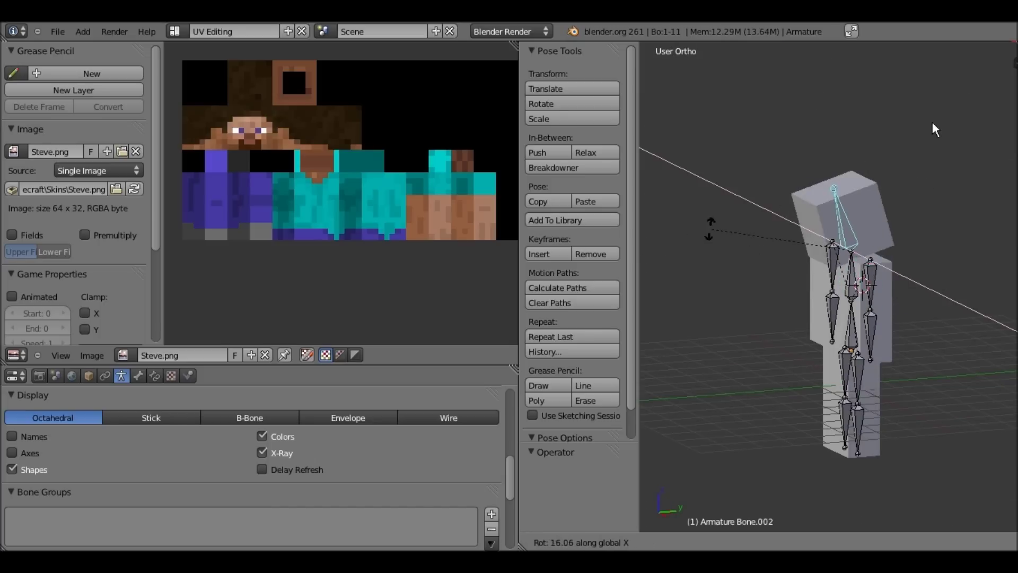
click(852, 256)
key(ctrl+z)
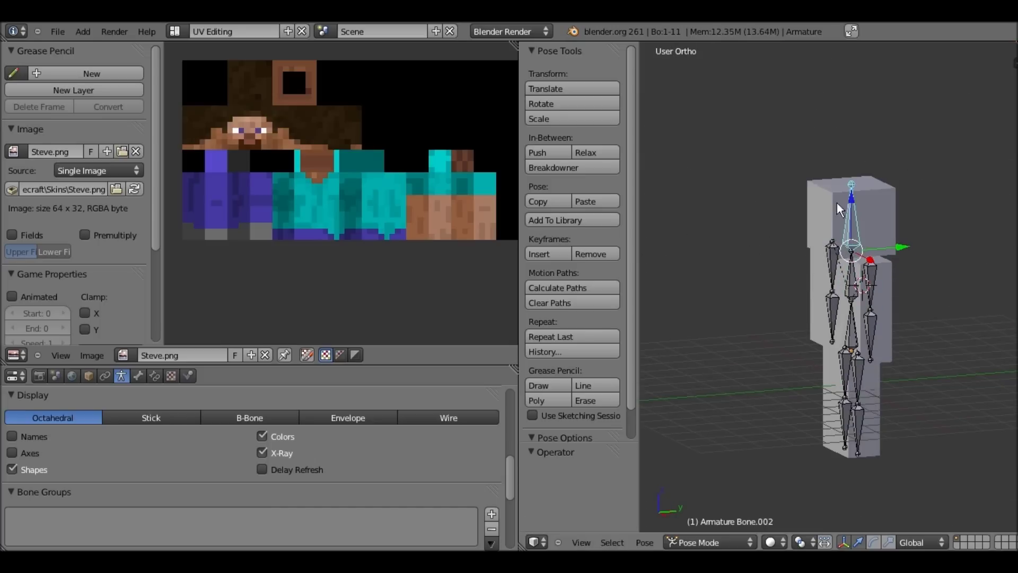
Try bending the upper torso bone around the global X axis and undo the rotation.
right_click(842, 274)
key(r)
key(x)
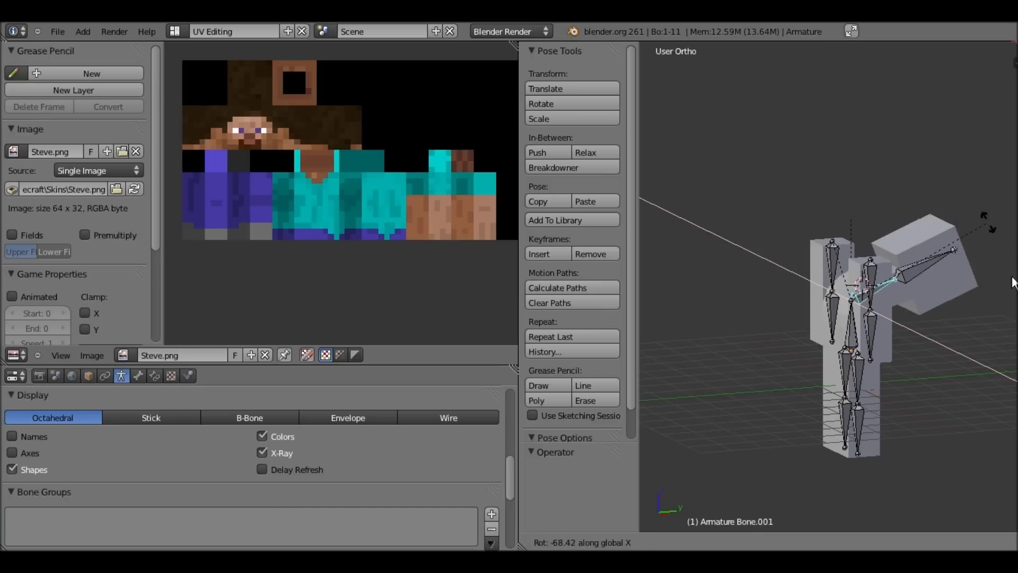
click(904, 262)
key(ctrl+z)
In Edit Mode, select the upper bones of both arms and clear their parent.
middle_drag(923, 256, 953, 255)
middle_drag(867, 270, 940, 235)
key(Tab)
right_click(871, 252)
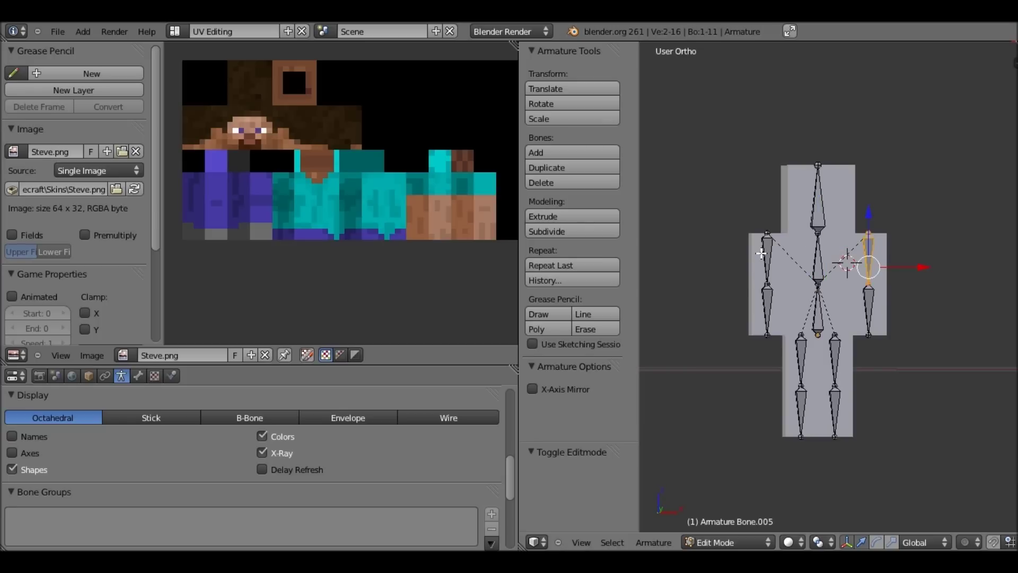
key(KP_1)
shift+right_click(762, 254)
key(alt+p)
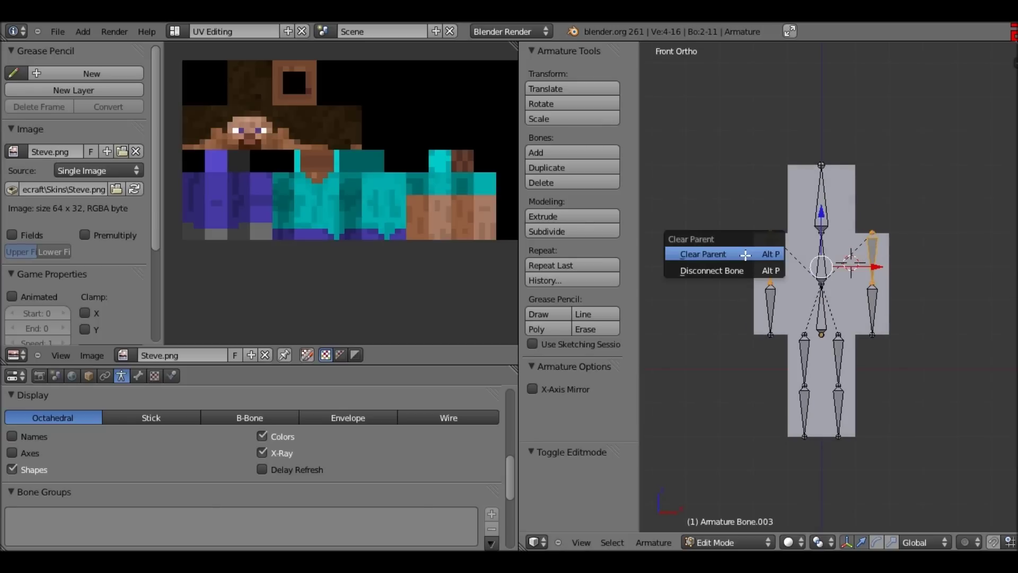
click(745, 255)
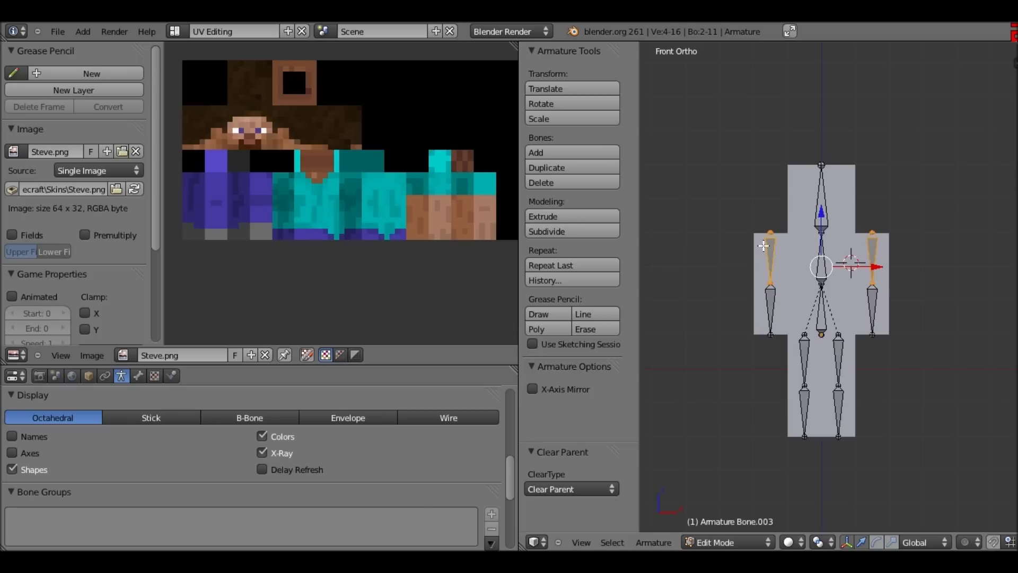
Try parenting both upper arm bones to the head bone with Keep Offset, and undo the parenting.
scroll(820, 167, up, 1)
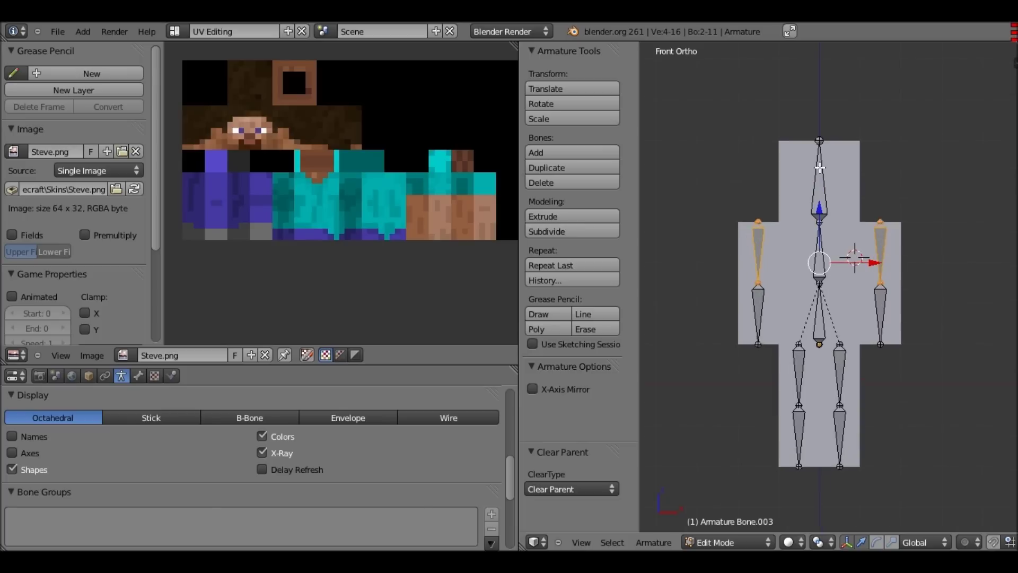
scroll(820, 168, up, 1)
shift+right_click(820, 168)
key(ctrl+p)
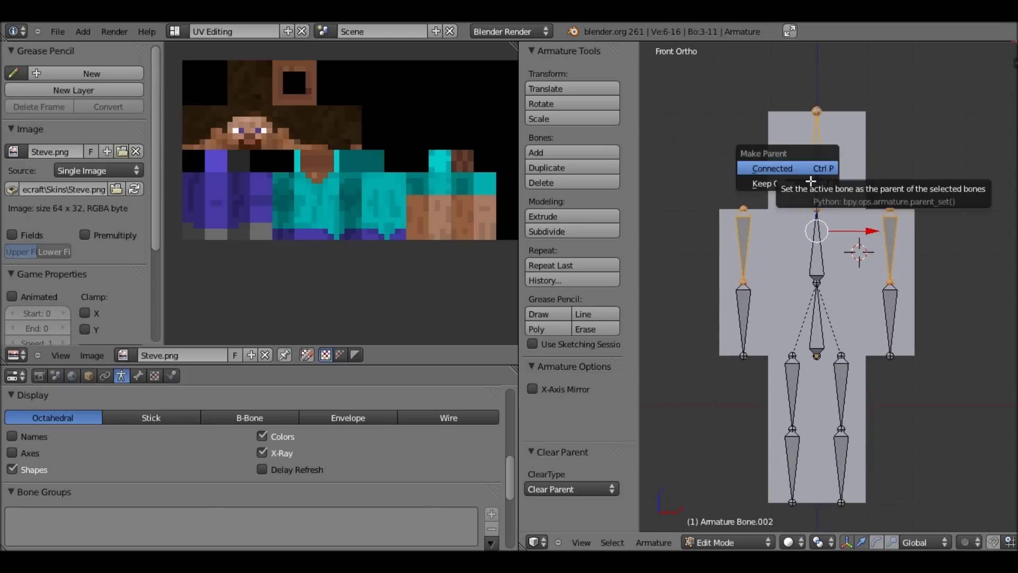
click(774, 183)
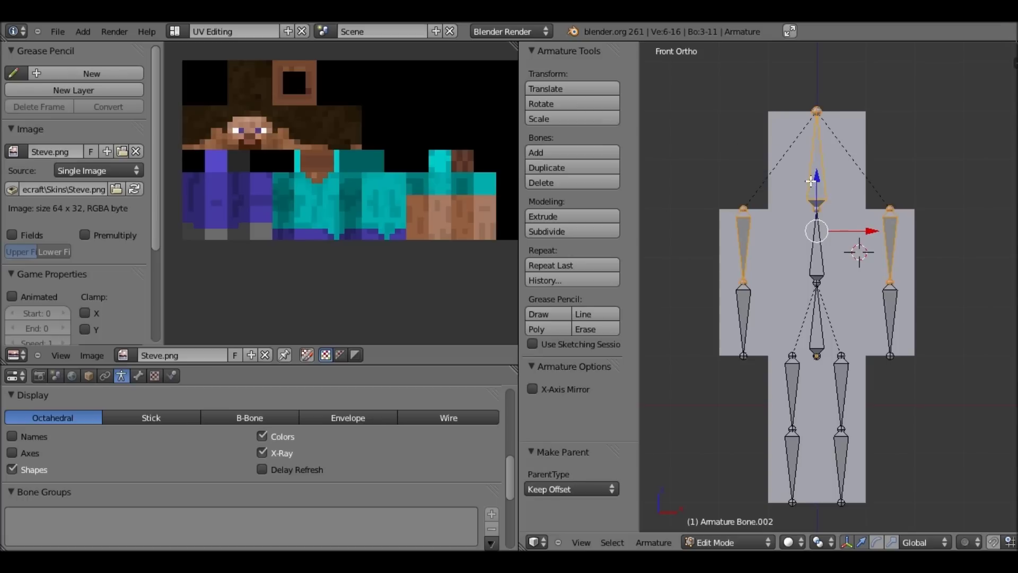
key(ctrl+z)
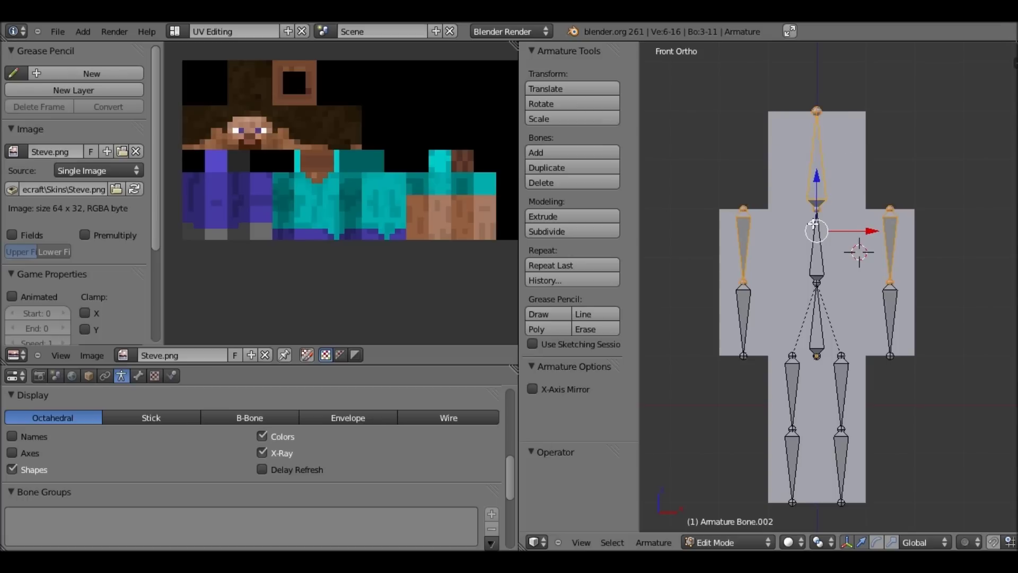
Parent both upper arm bones to the upper torso bone with Keep Offset, and switch the armature to Pose Mode.
shift+right_click(817, 229)
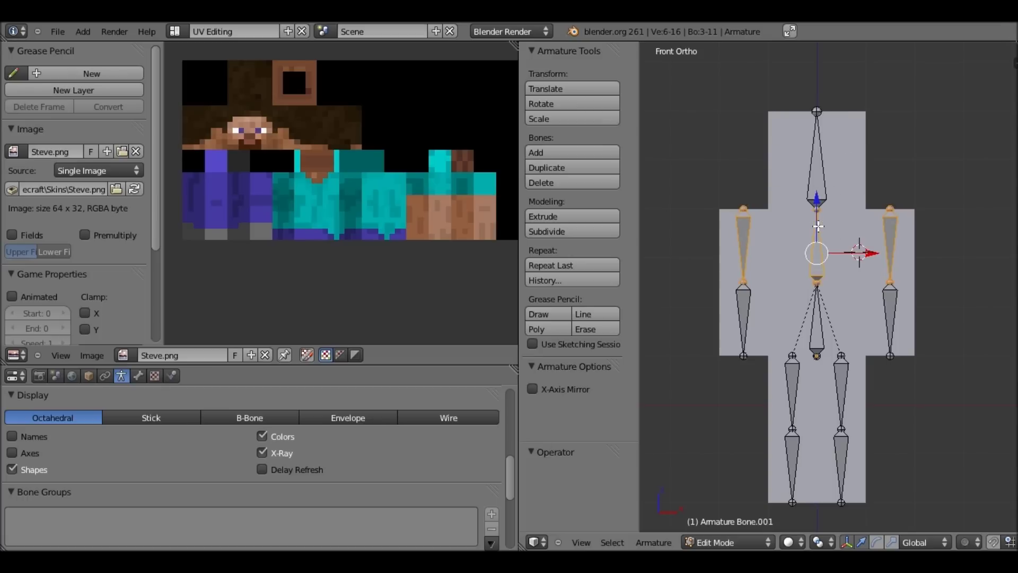
key(ctrl+p)
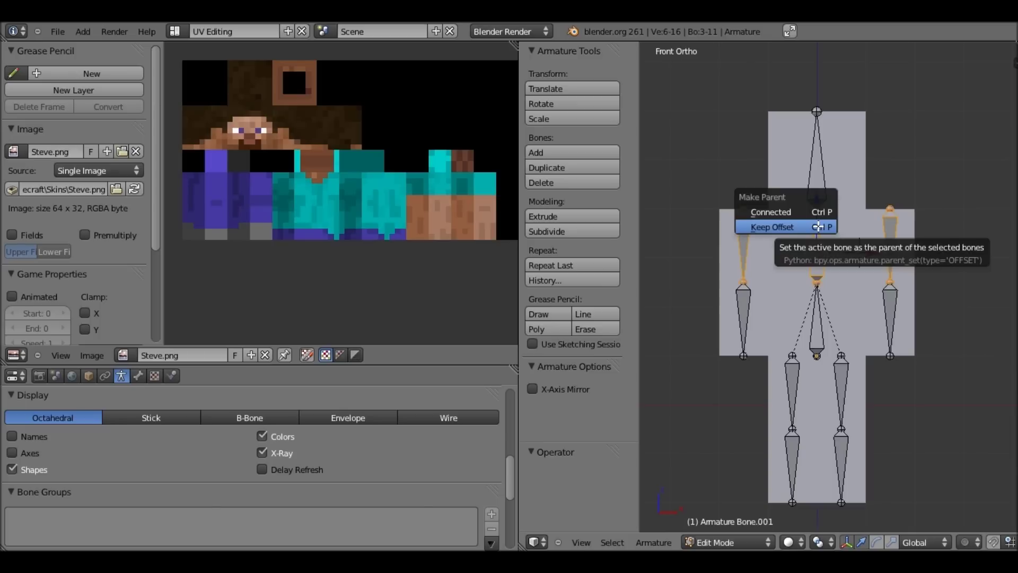
click(818, 227)
scroll(800, 274, down, 2)
middle_drag(773, 287, 735, 321)
click(732, 542)
click(734, 494)
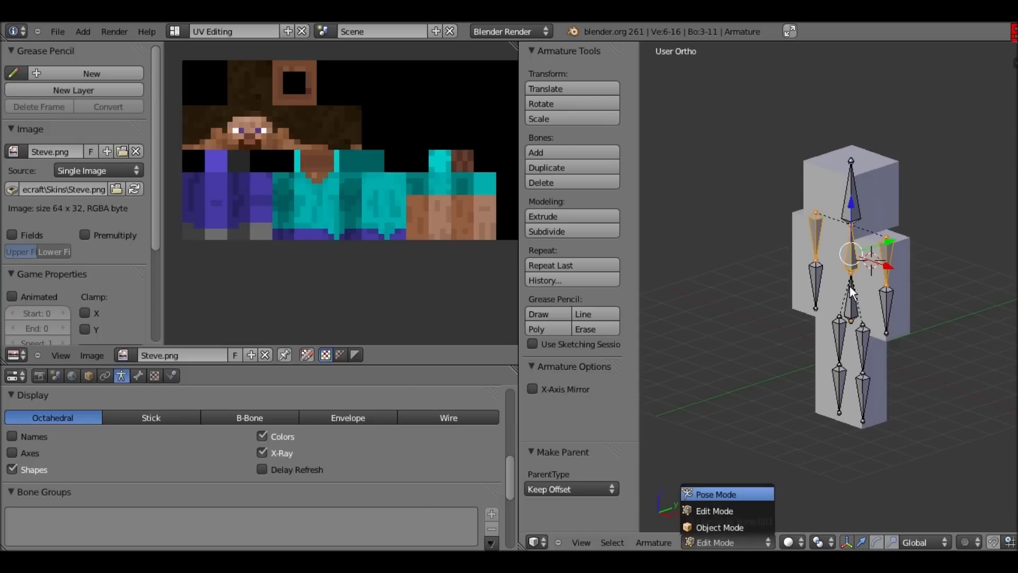
Test the upper torso bone by rotating it around the global X axis, and undo the rotation.
right_click(852, 237)
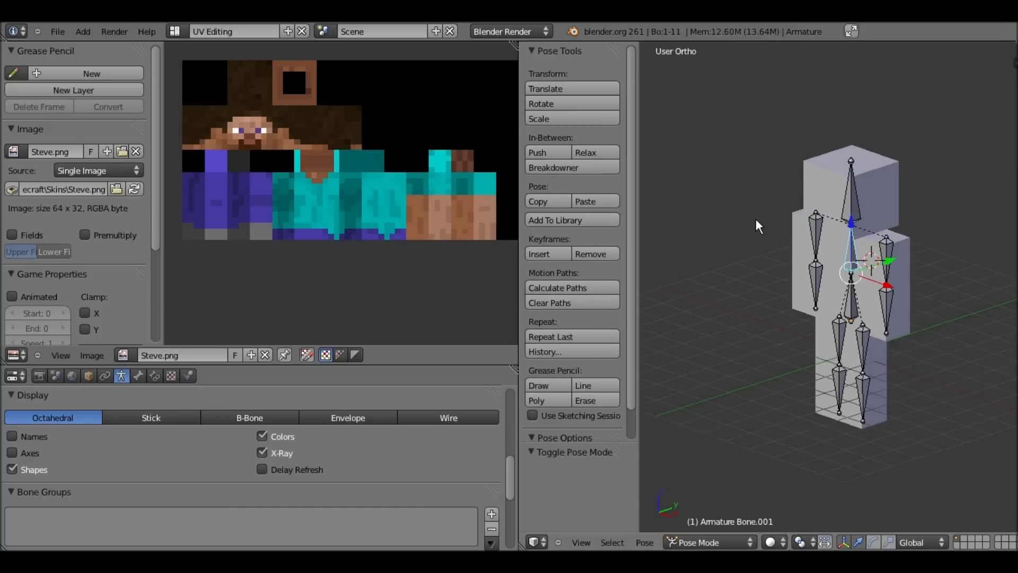
middle_drag(756, 219, 769, 203)
key(r)
key(x)
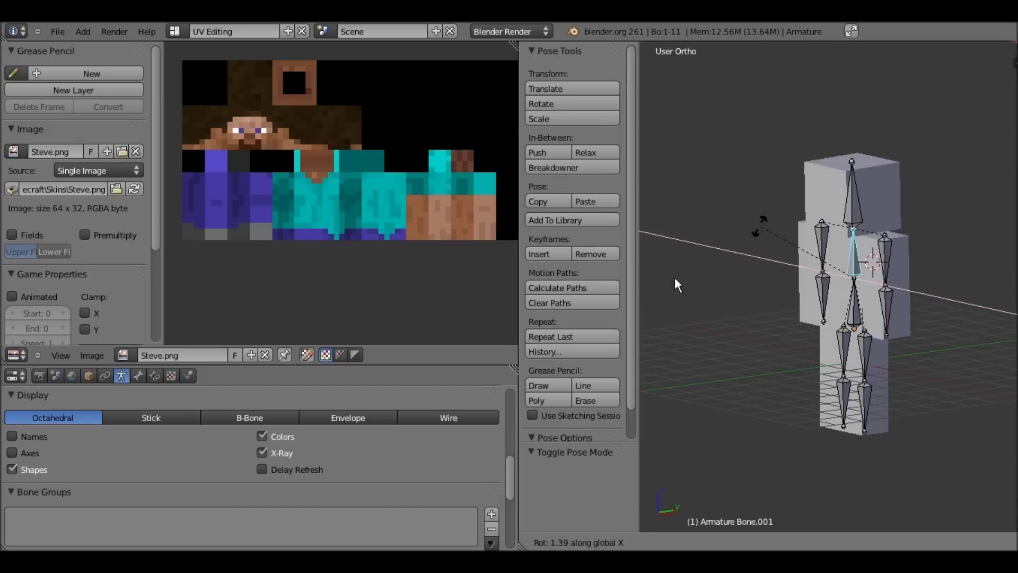
click(747, 316)
key(ctrl+z)
Check the posed armature from the front and side, and select the Steve body mesh in Object Mode.
middle_drag(815, 307, 894, 305)
key(KP_1)
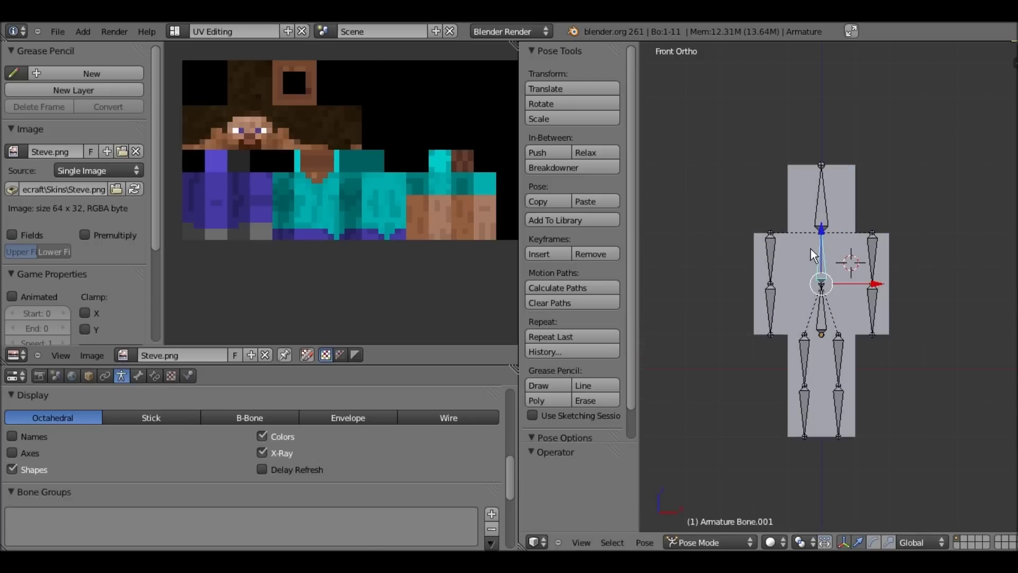
middle_drag(798, 295, 749, 307)
middle_drag(735, 307, 709, 281)
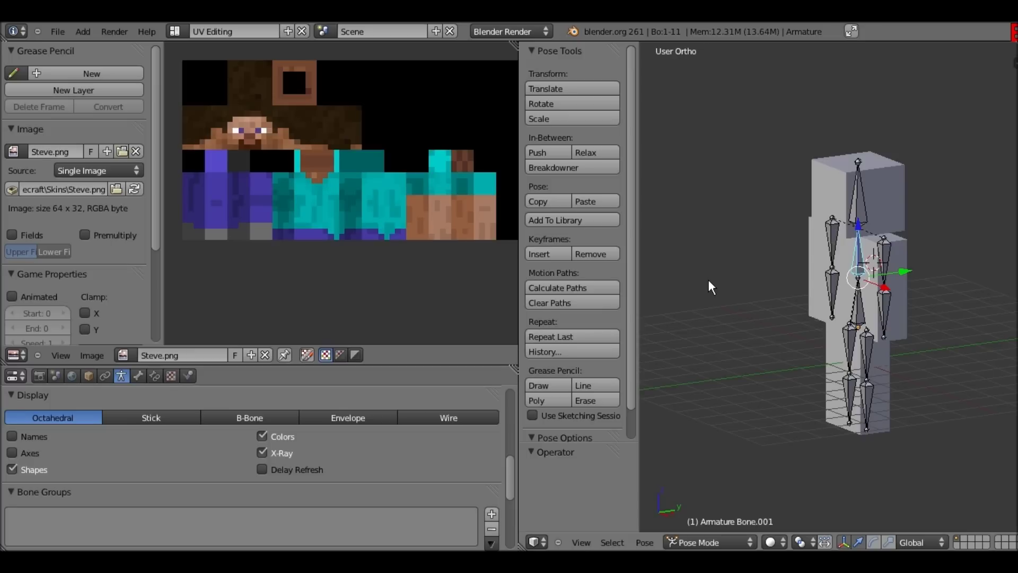
middle_drag(709, 279, 961, 178)
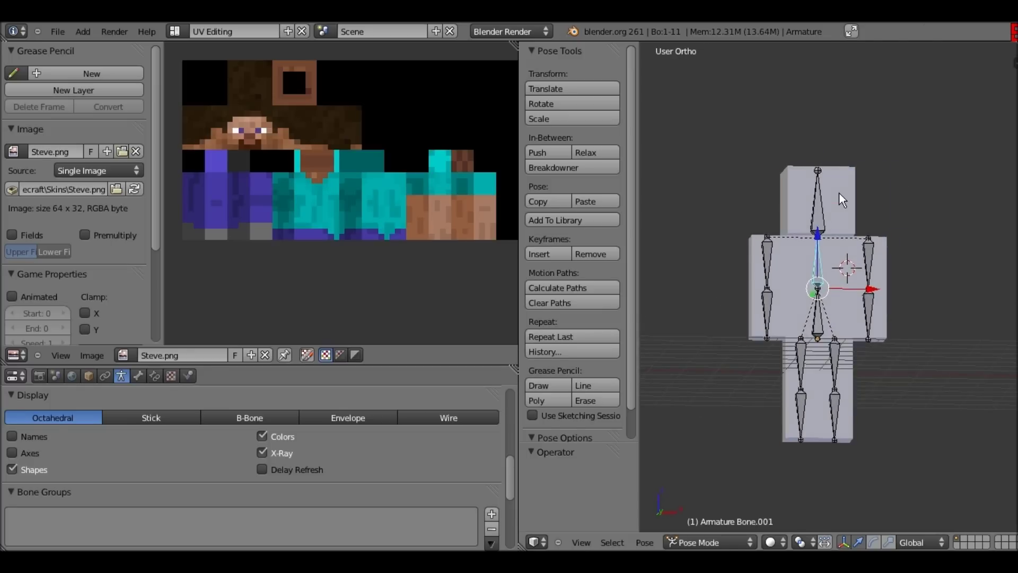
right_click(839, 192)
scroll(773, 195, up, 1)
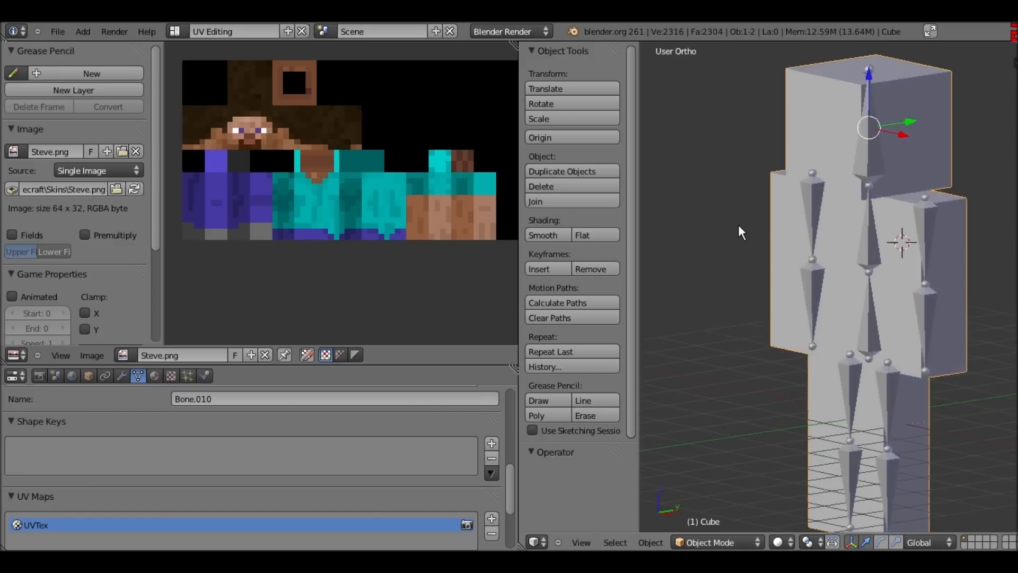